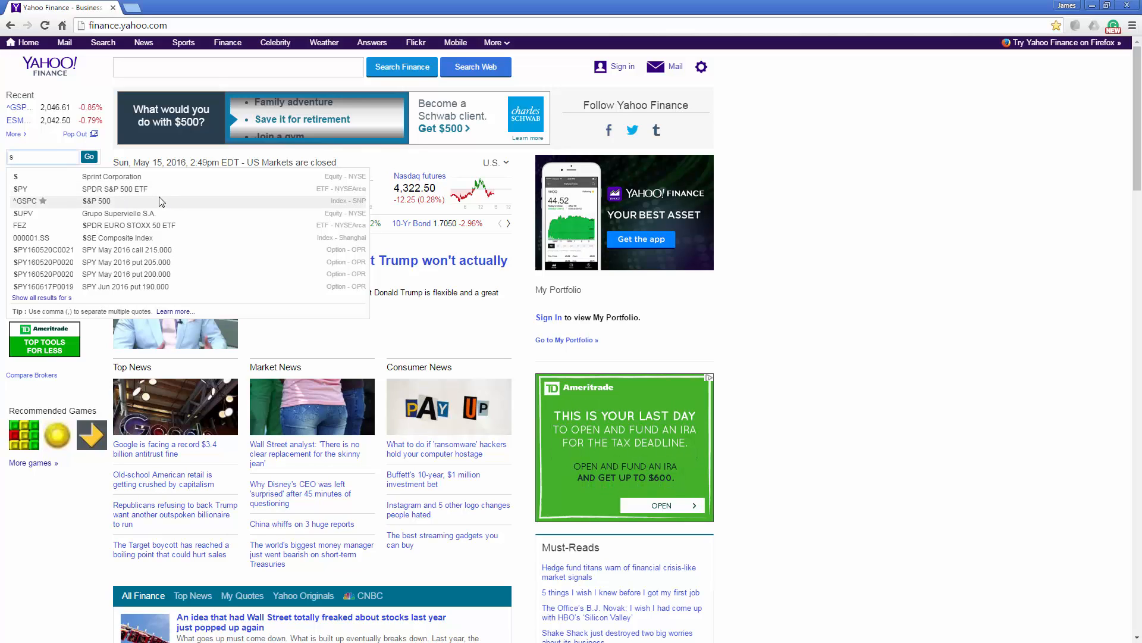
Step: Open the historical daily prices for the S&P 500 (^GSPC) and download them as a spreadsheet opened in Excel
left_click(160, 202)
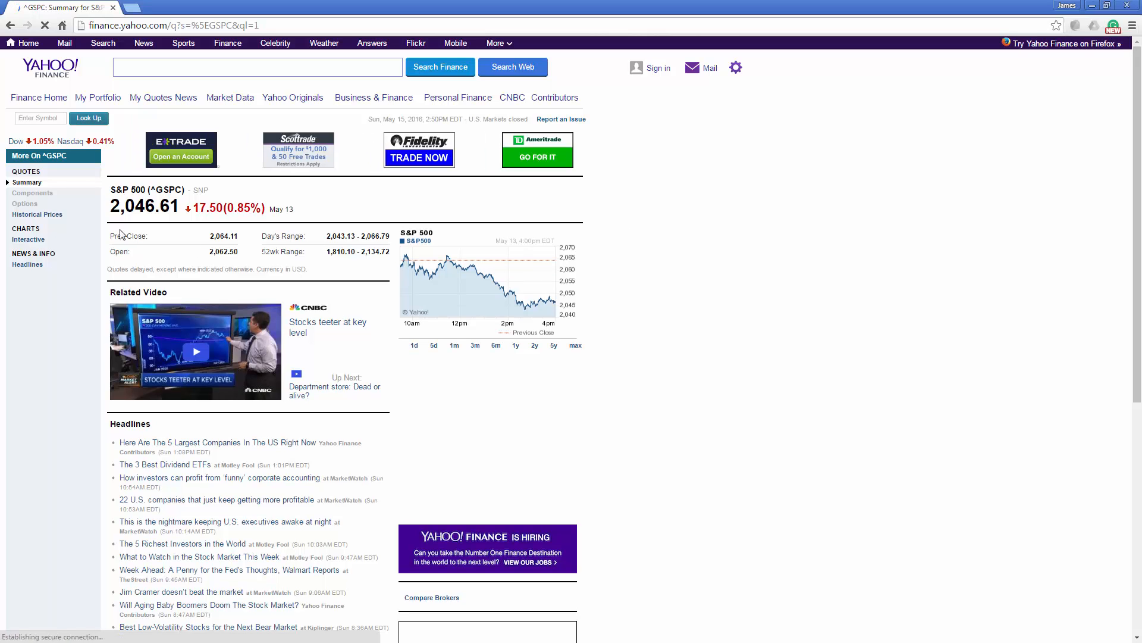
left_click(49, 216)
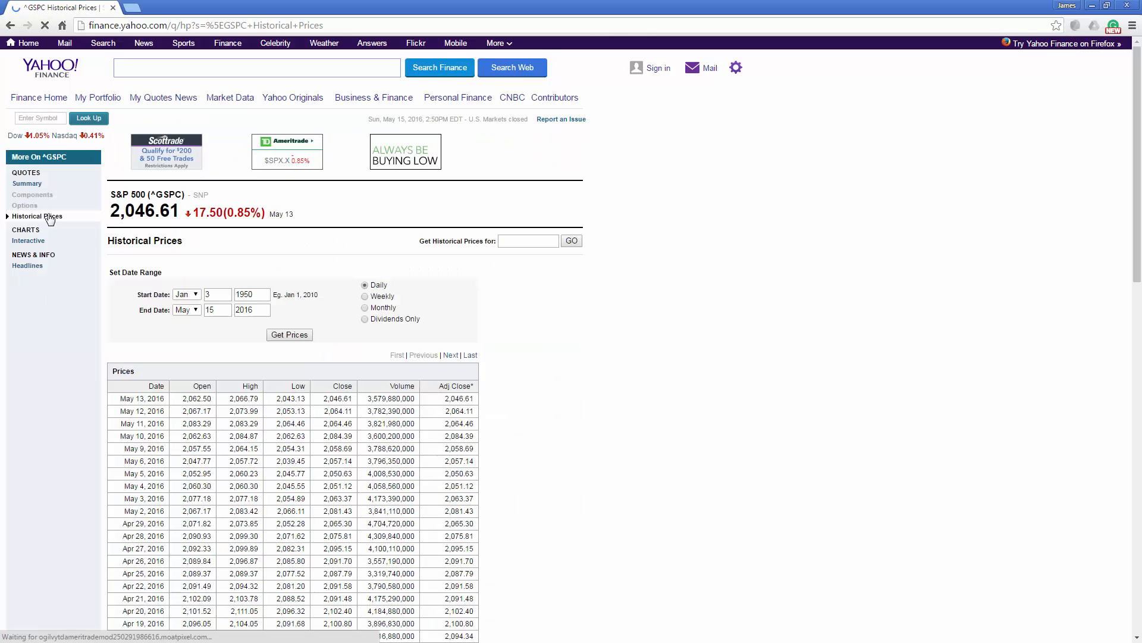
left_click_drag(261, 295, 228, 295)
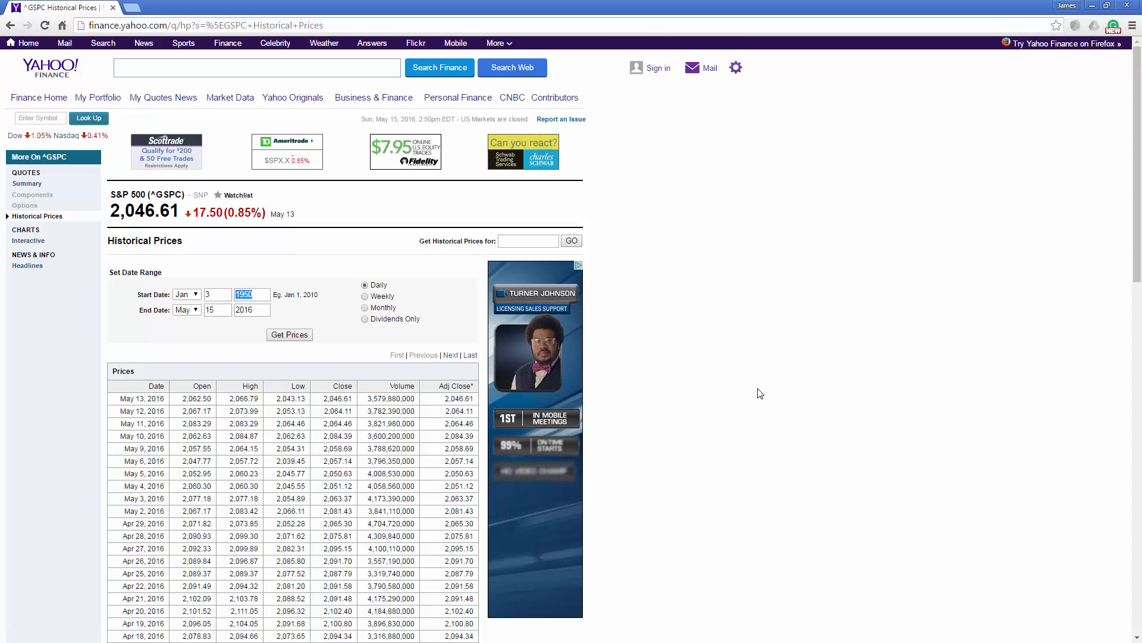
scroll(760, 393, "down", 5)
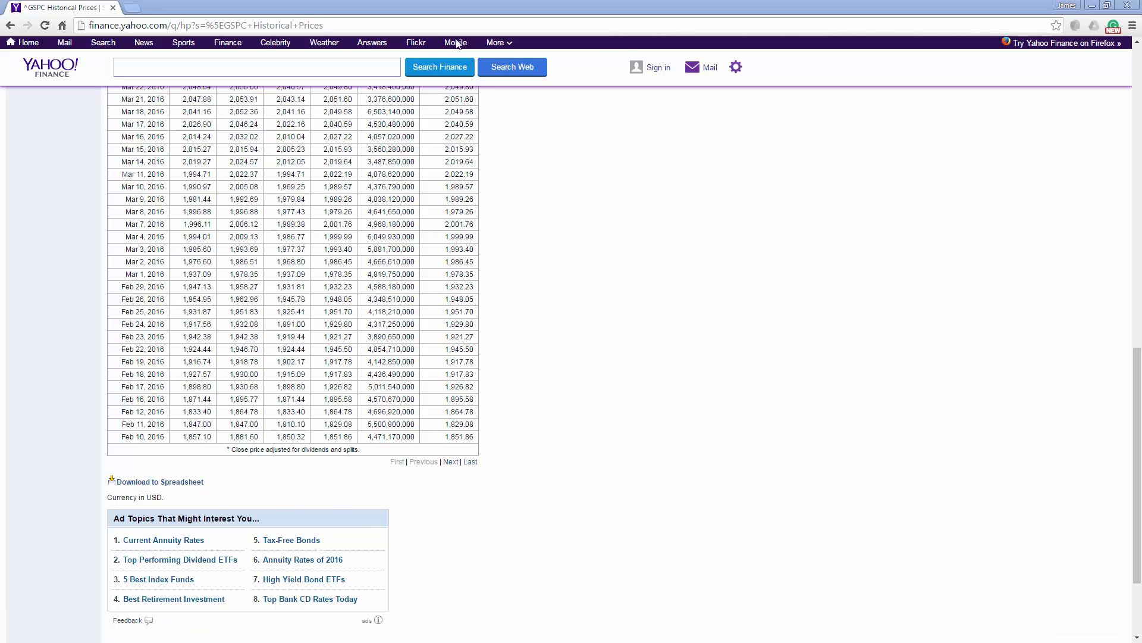
left_click(582, 42)
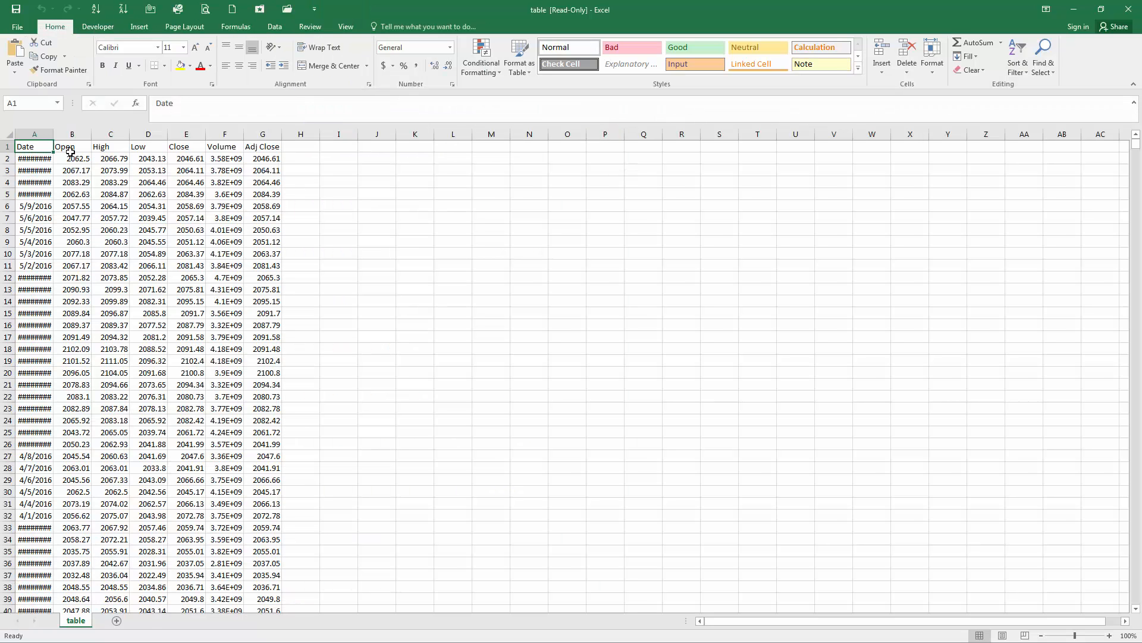
Step: Auto-fit the widths of columns A through G and check the date range down to the last row
left_click_drag(34, 134, 266, 131)
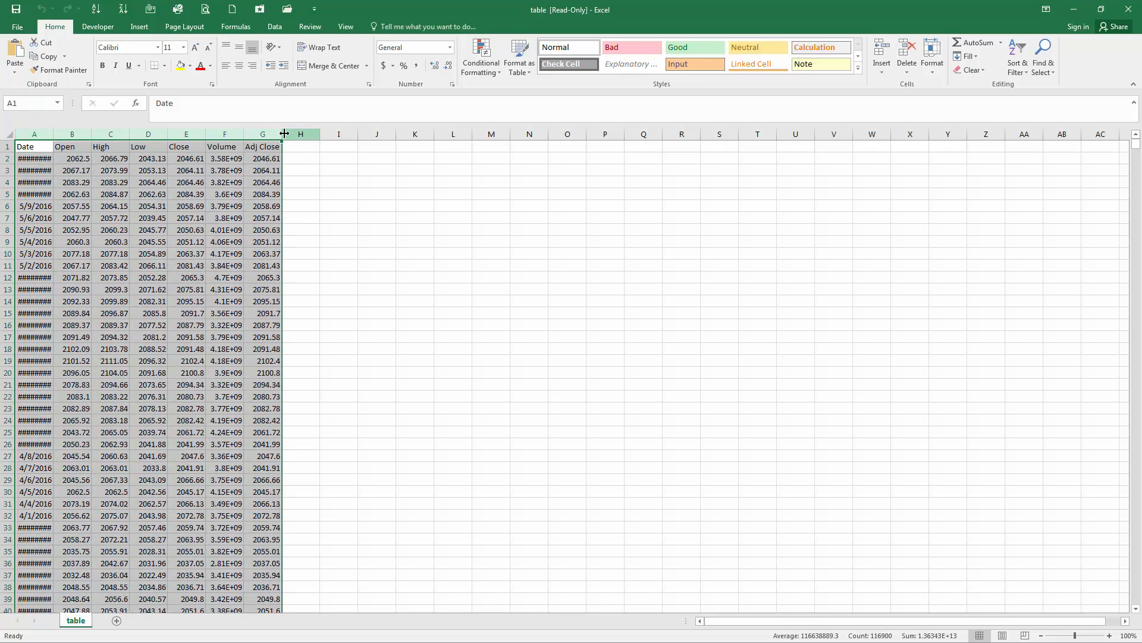
double_click(282, 132)
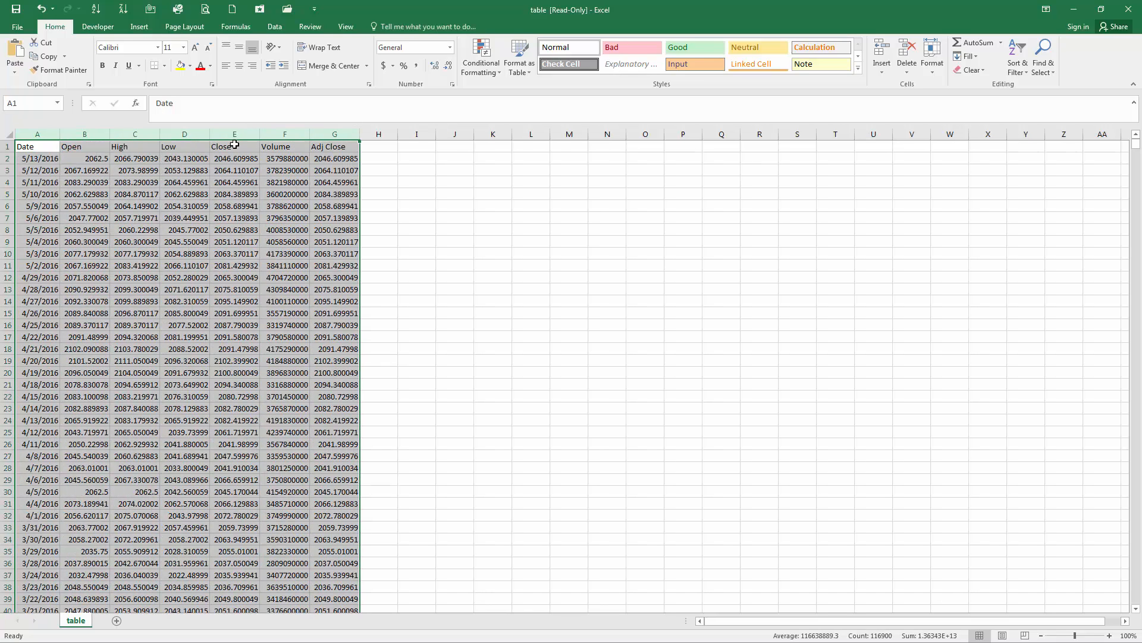
left_click(54, 160)
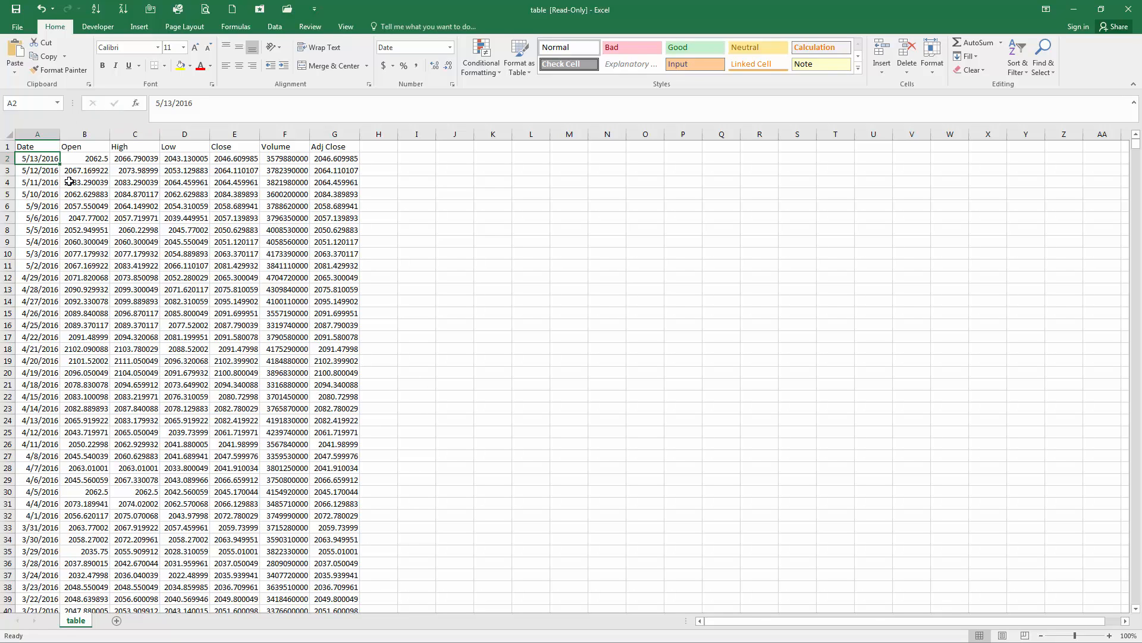
key("ctrl+Down")
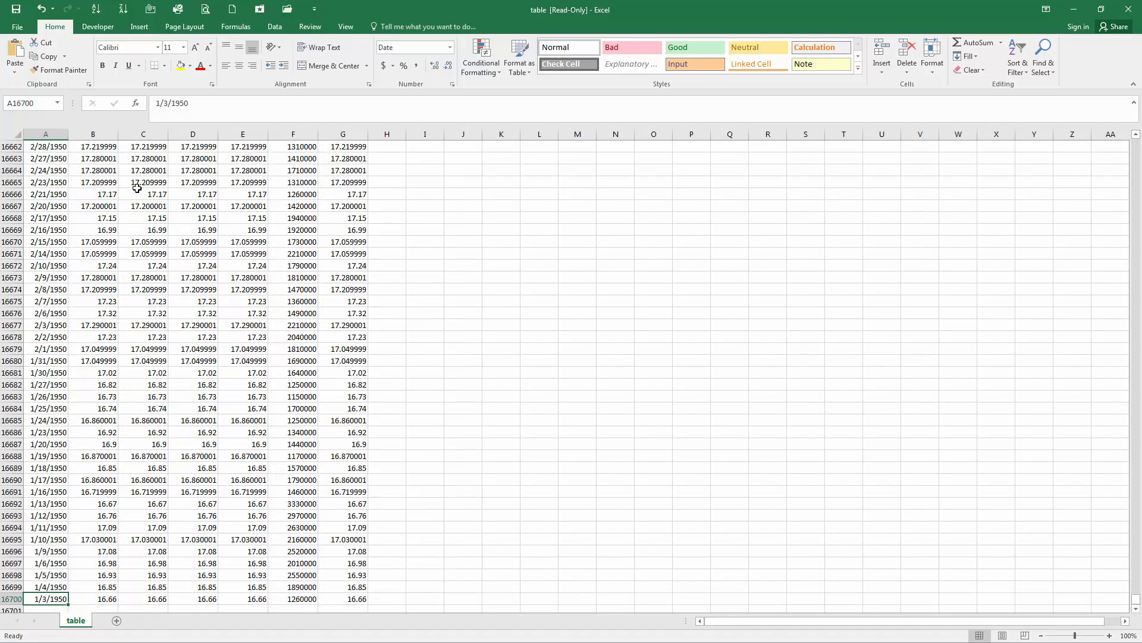
key("ctrl+Up")
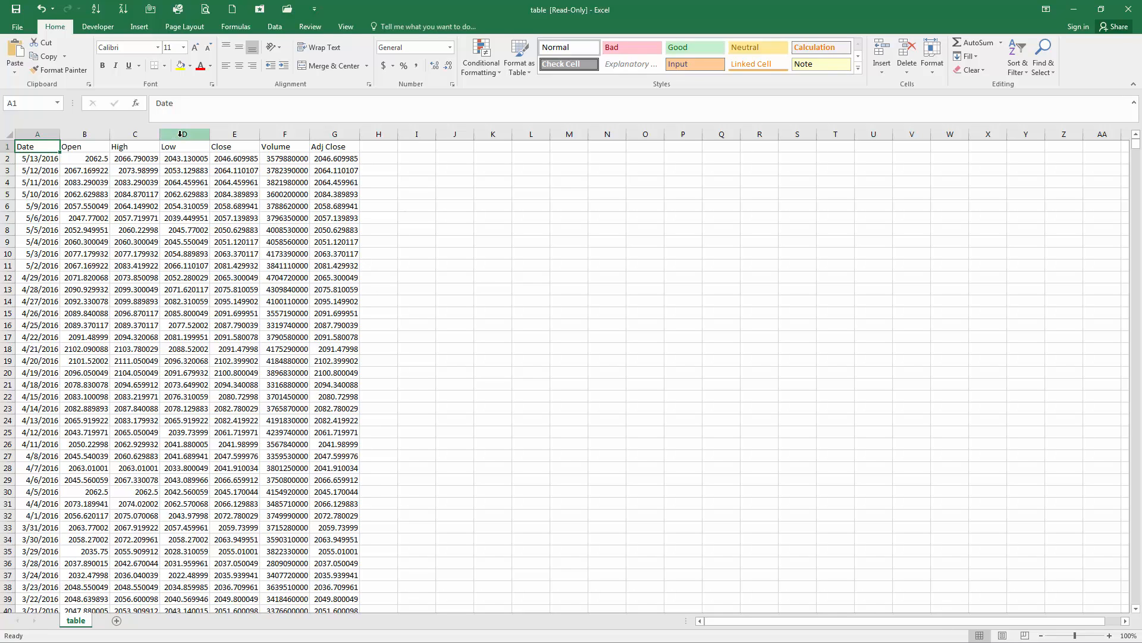
Step: Delete the Open, High, Low, Volume and Adj Close columns, keeping only Date and Close
left_click(226, 134)
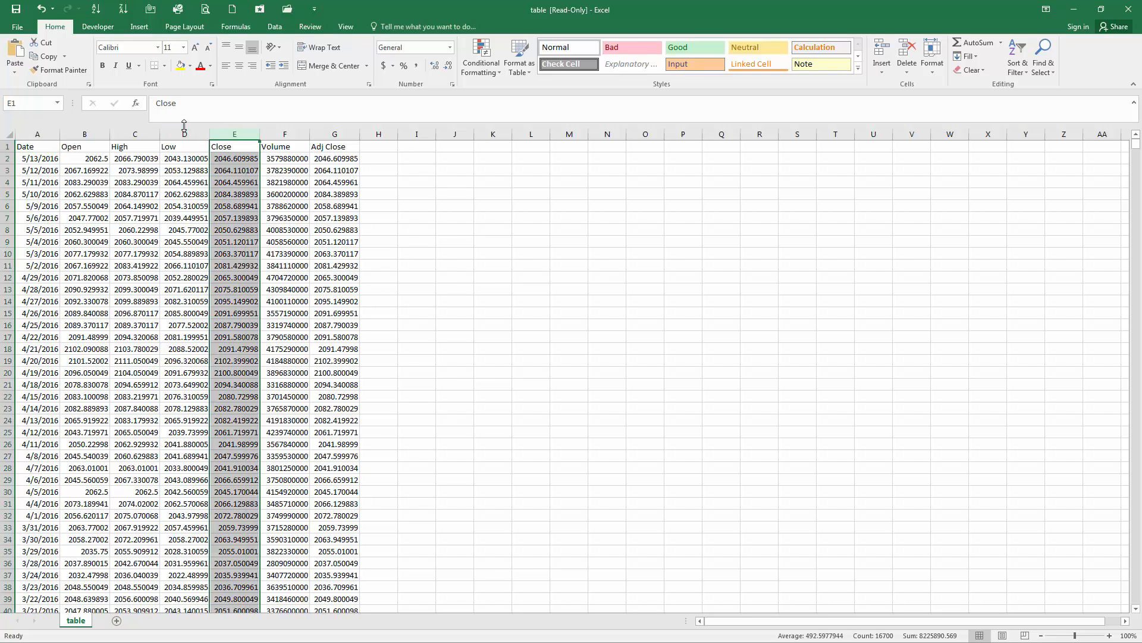
left_click_drag(185, 130, 84, 132)
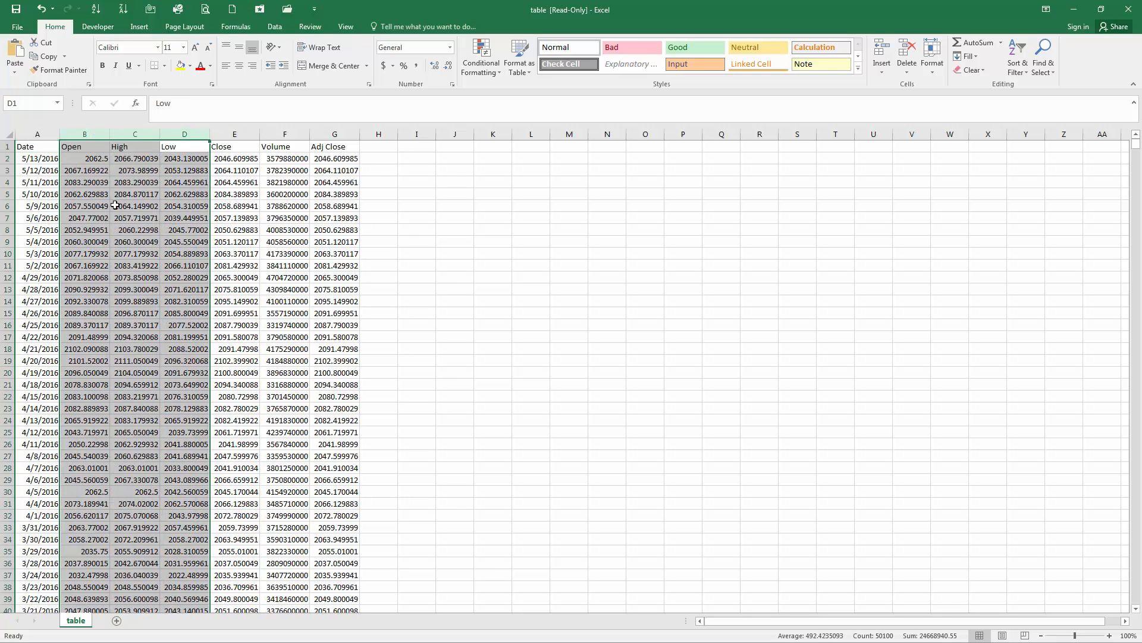
right_click(117, 204)
left_click(161, 302)
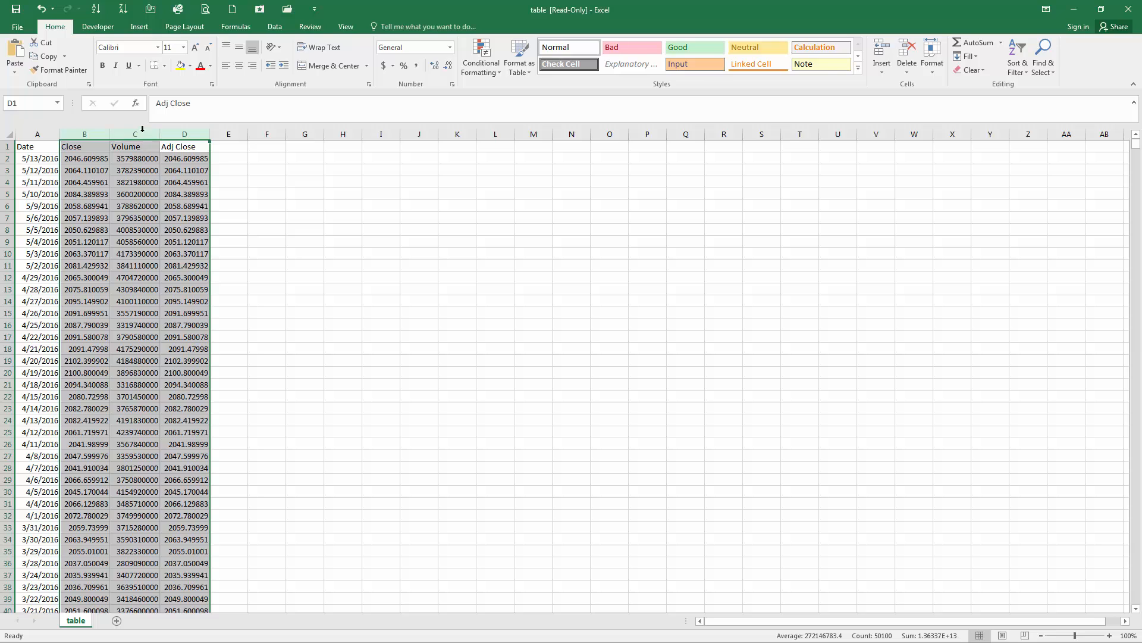
left_click_drag(135, 134, 172, 134)
right_click(167, 166)
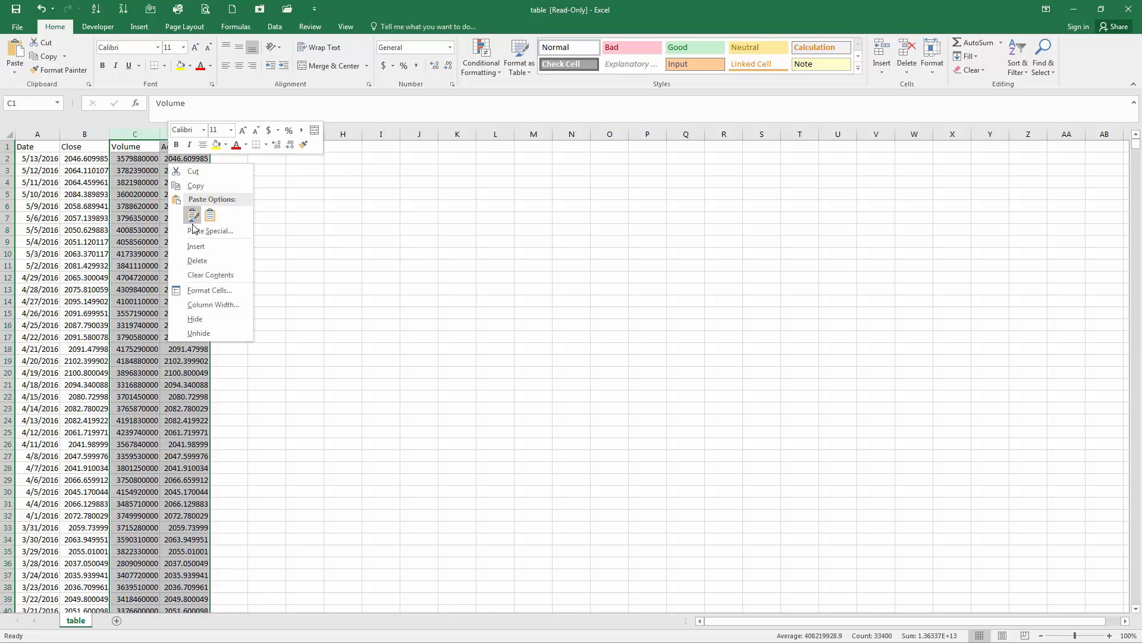
left_click(198, 261)
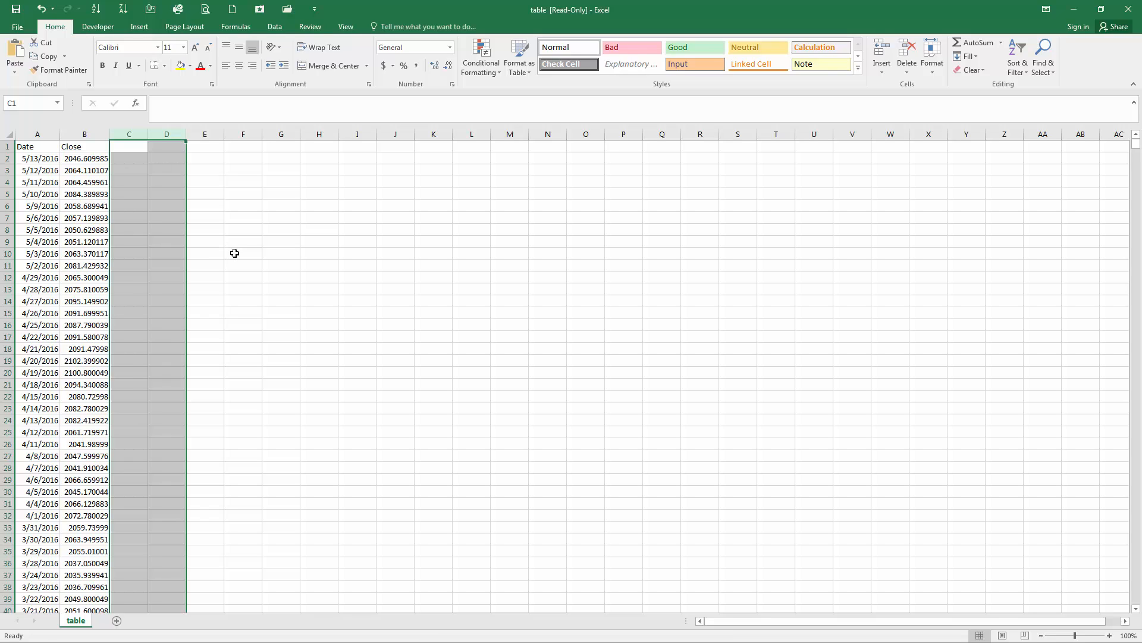
Step: Add the column headers Month in C1 and Year in D1
left_click(128, 147)
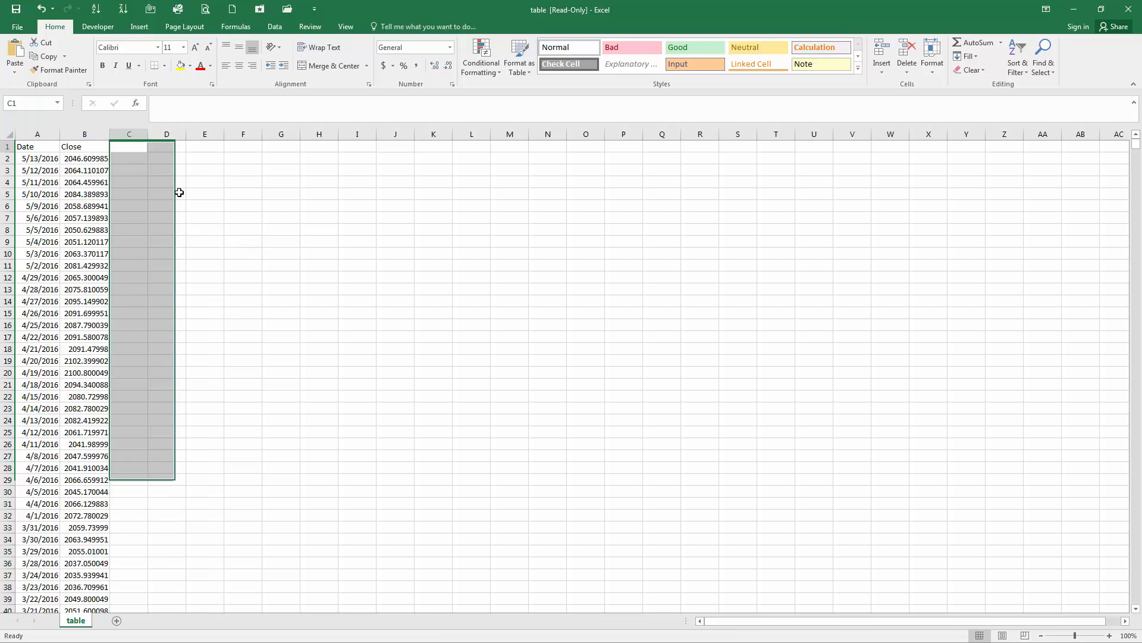
type("Month")
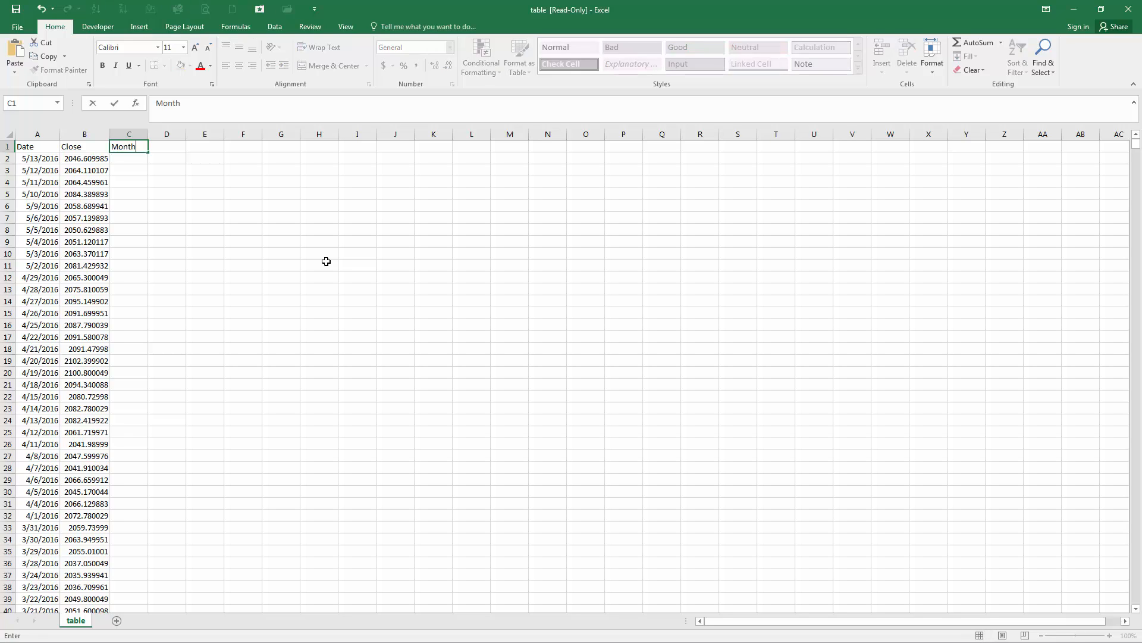
key("Tab")
type("Year")
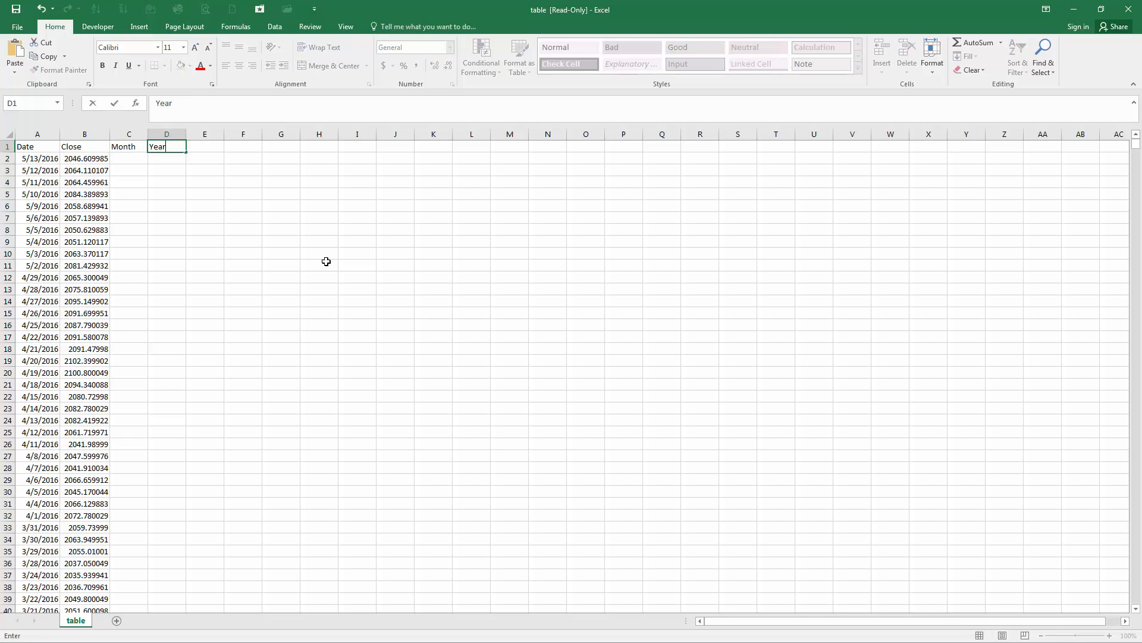
key("Return")
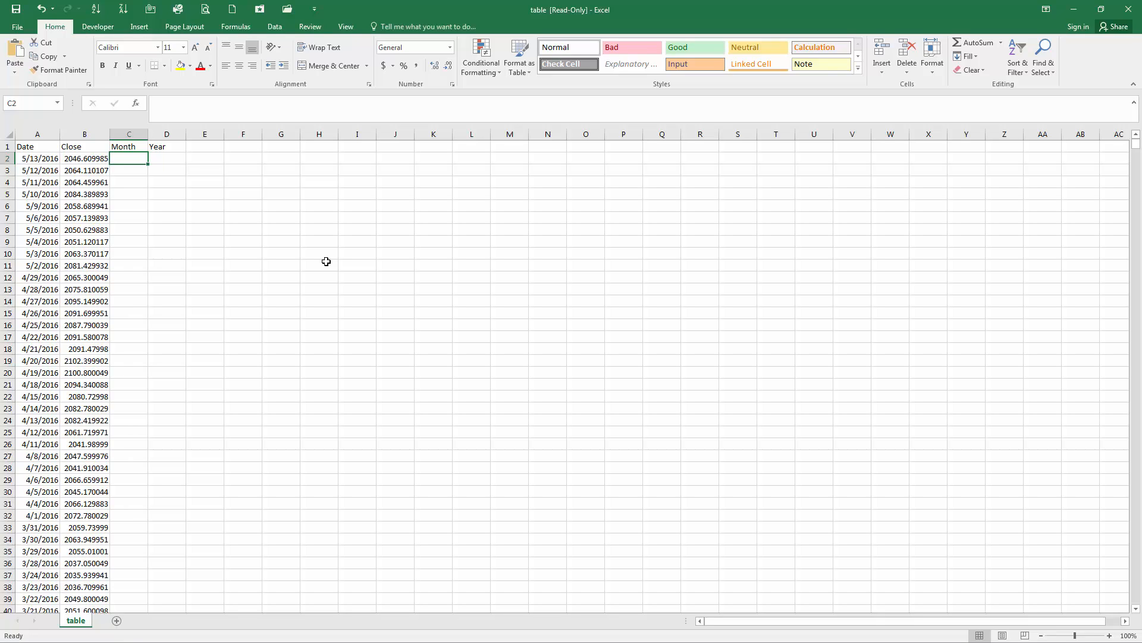
Step: Enter the formula =MONTH(A2) in cell C2 to extract the month from the date
type("=mo")
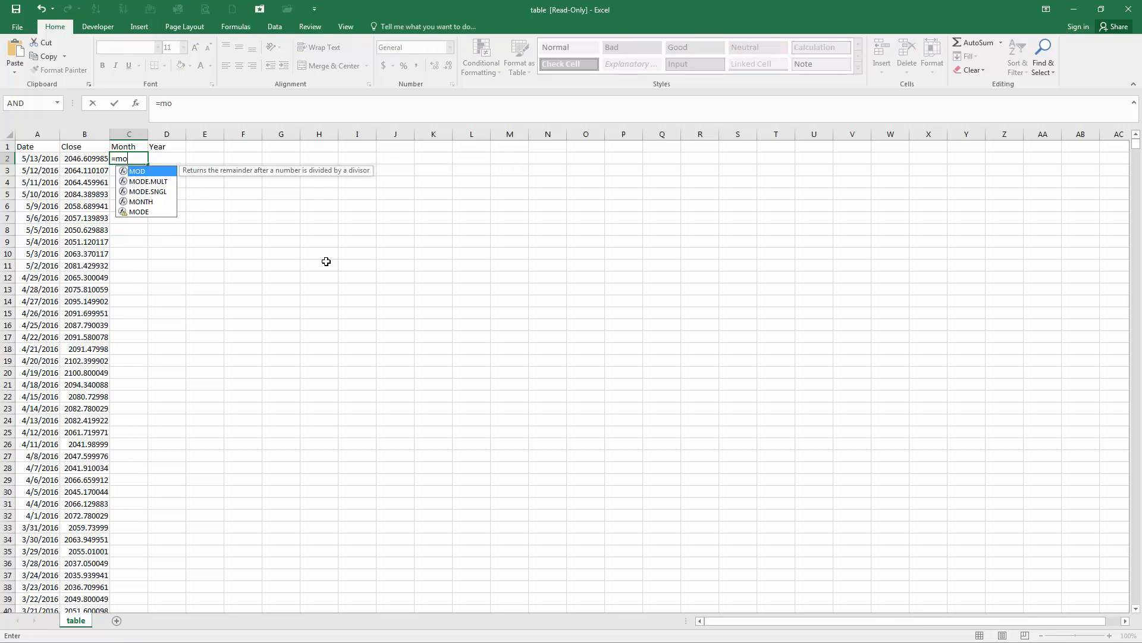
type("nth(")
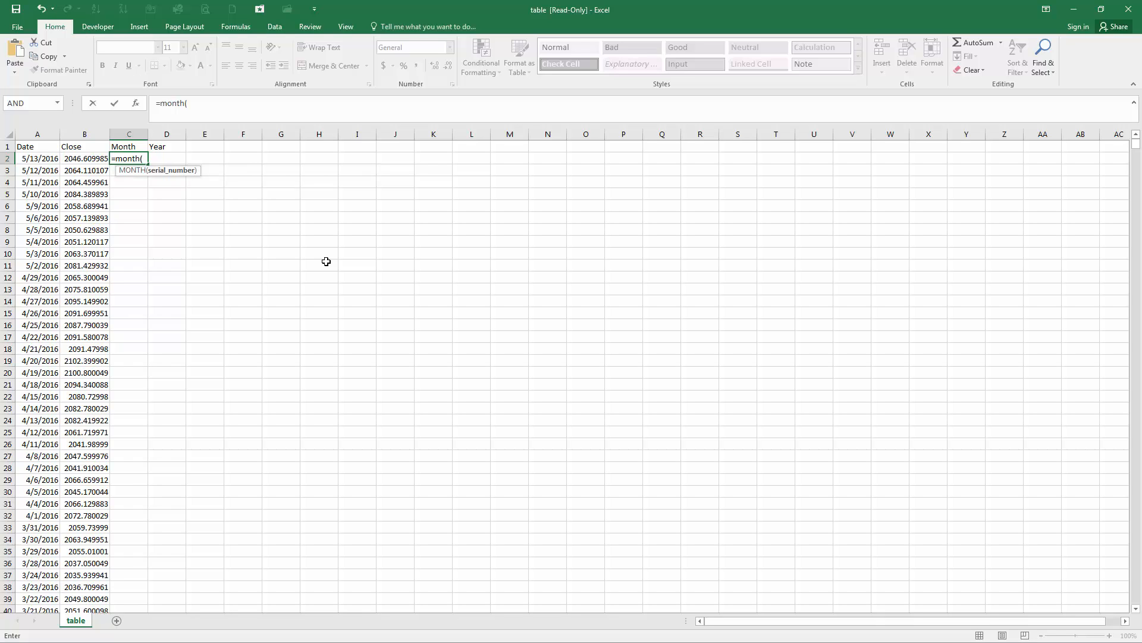
key("Left")
type(")")
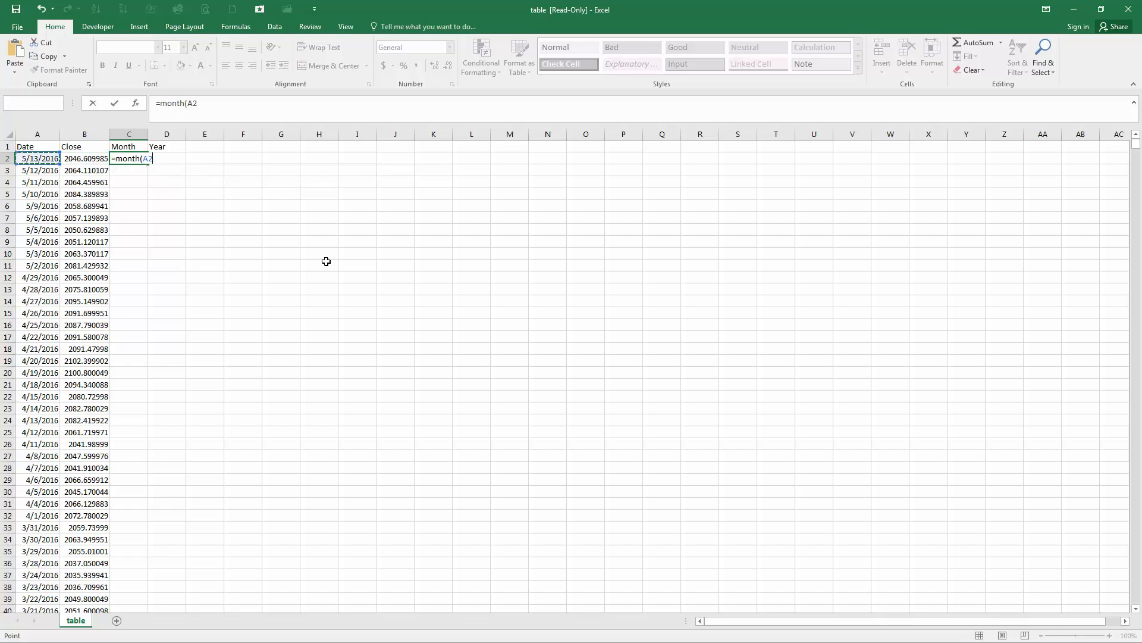
key("Return")
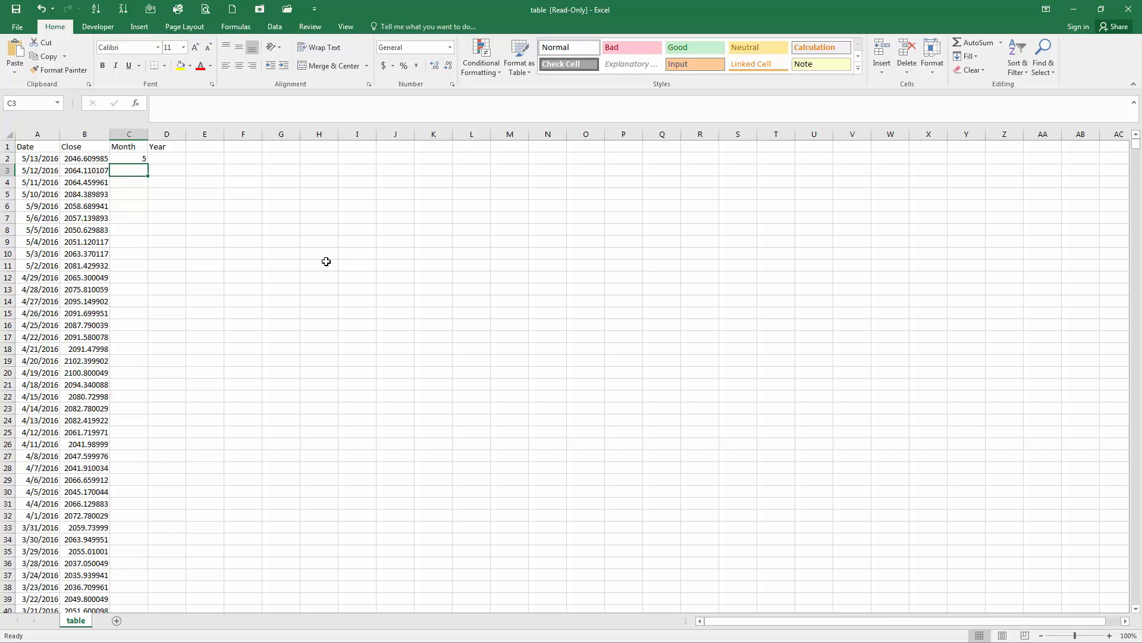
Step: Enter the formula =YEAR(A2) in cell D2 to extract the year from the date
key("Up")
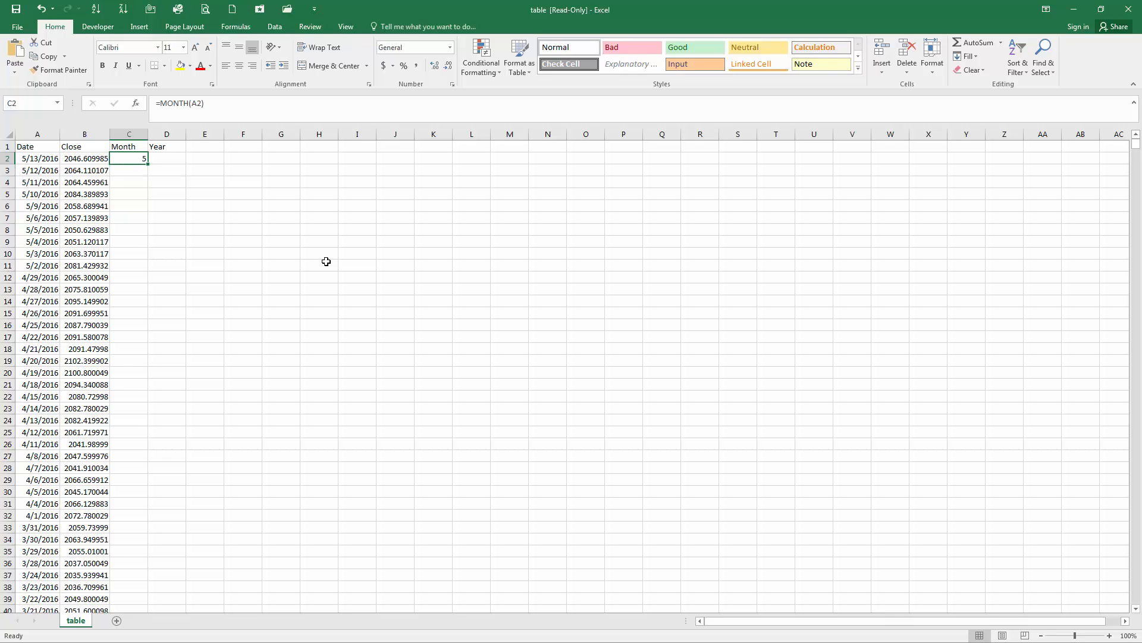
key("Right")
type("=year(")
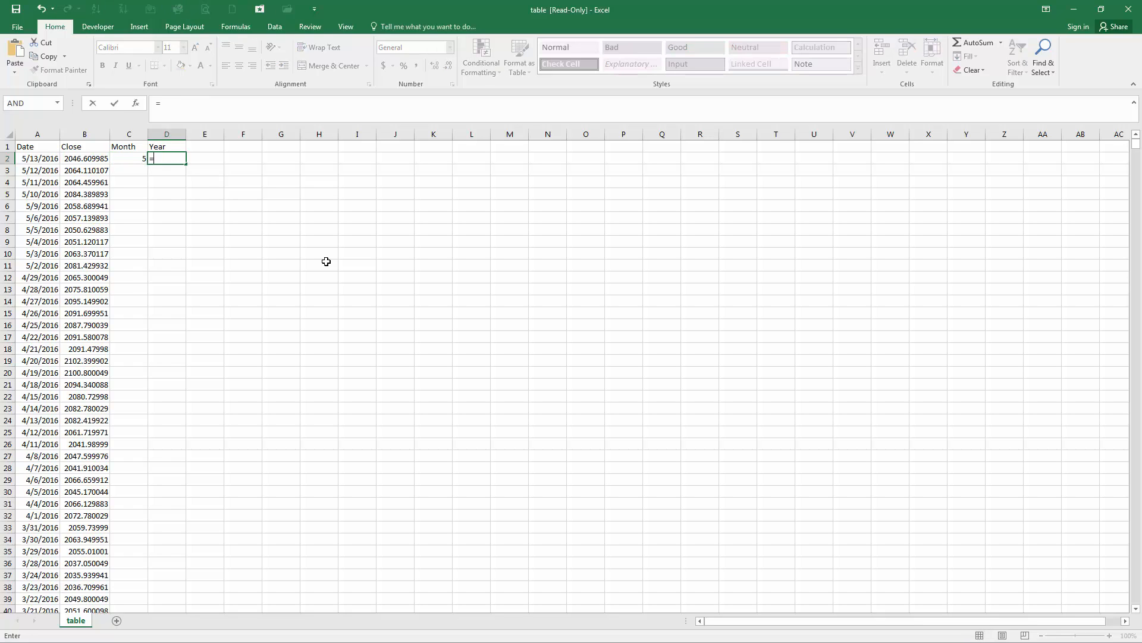
key("Left")
key("Left")
key("Left")
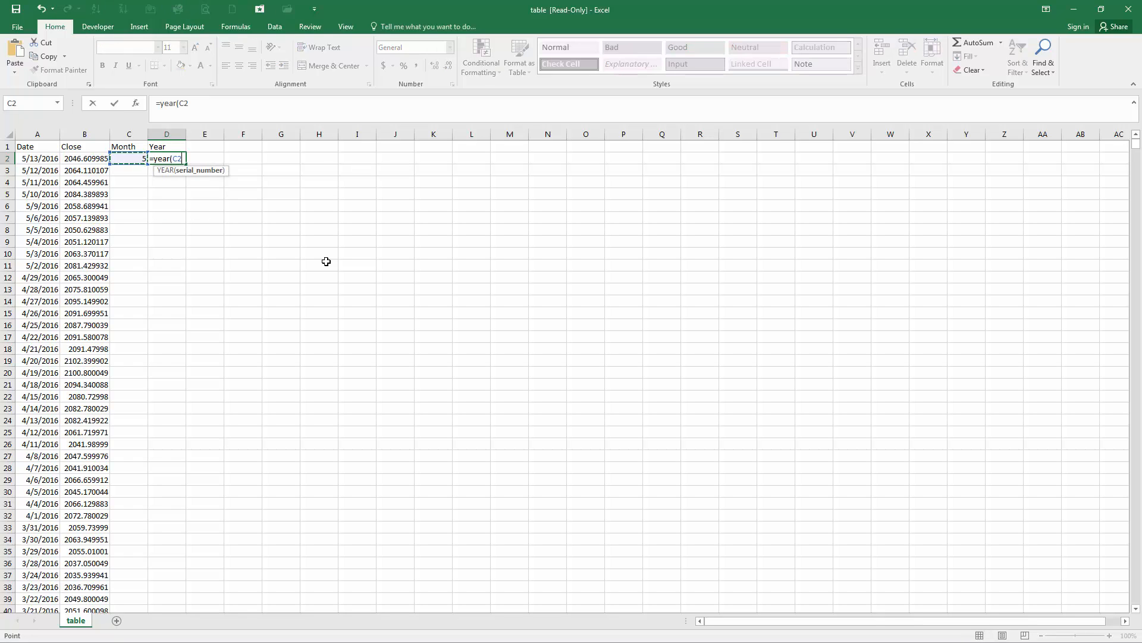
key("Return")
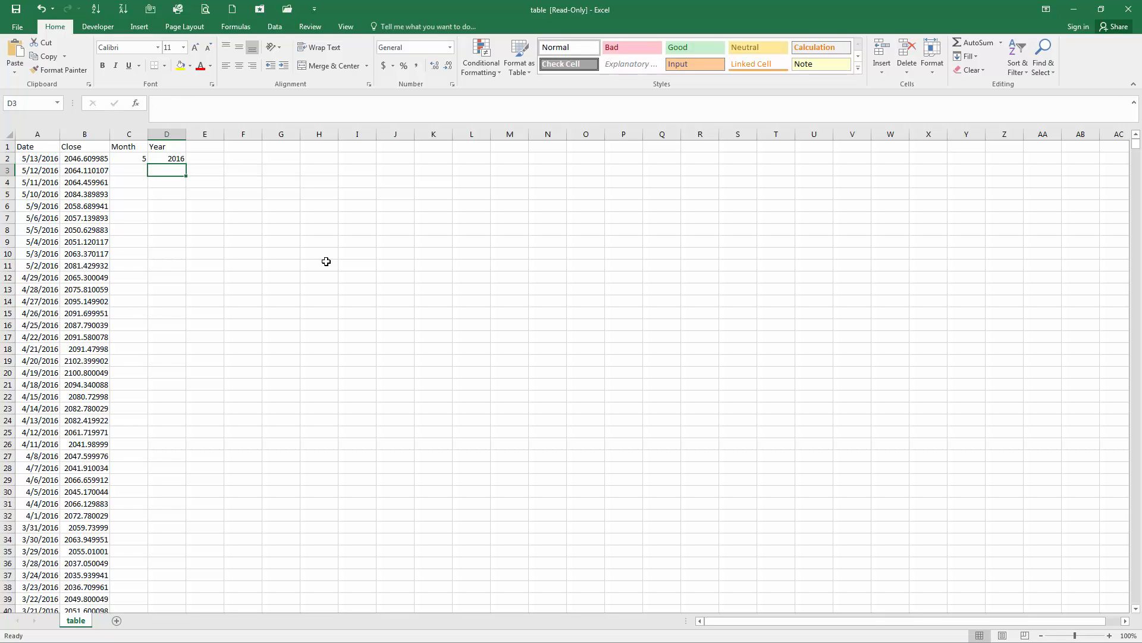
Step: Fill the Month and Year formulas from C2:D2 down to the last row of data
left_click_drag(138, 159, 176, 159)
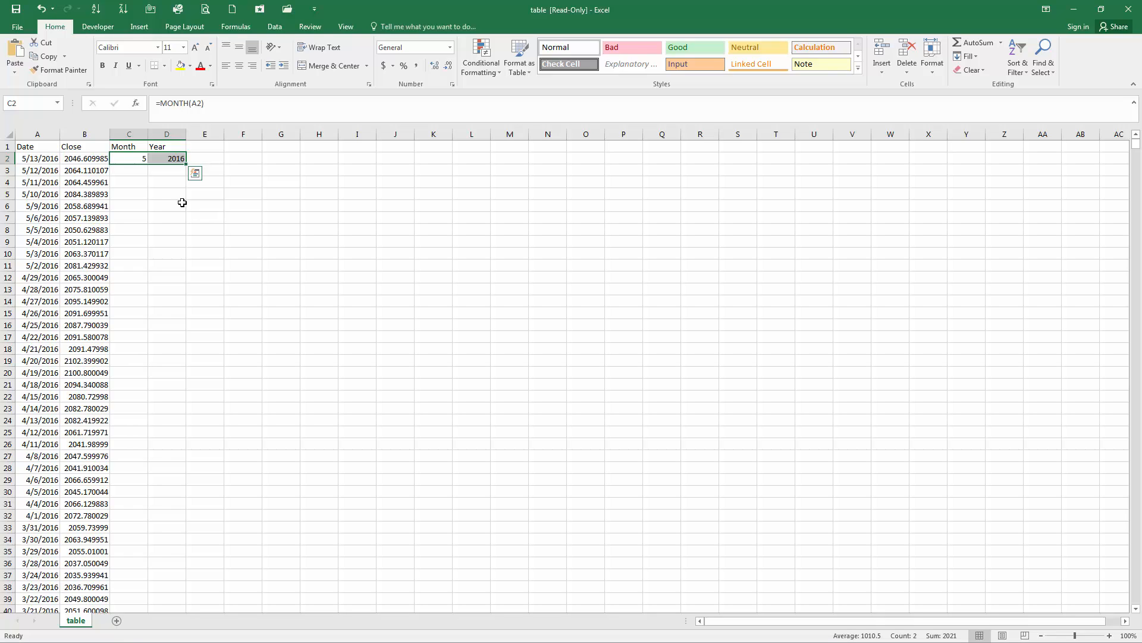
double_click(186, 164)
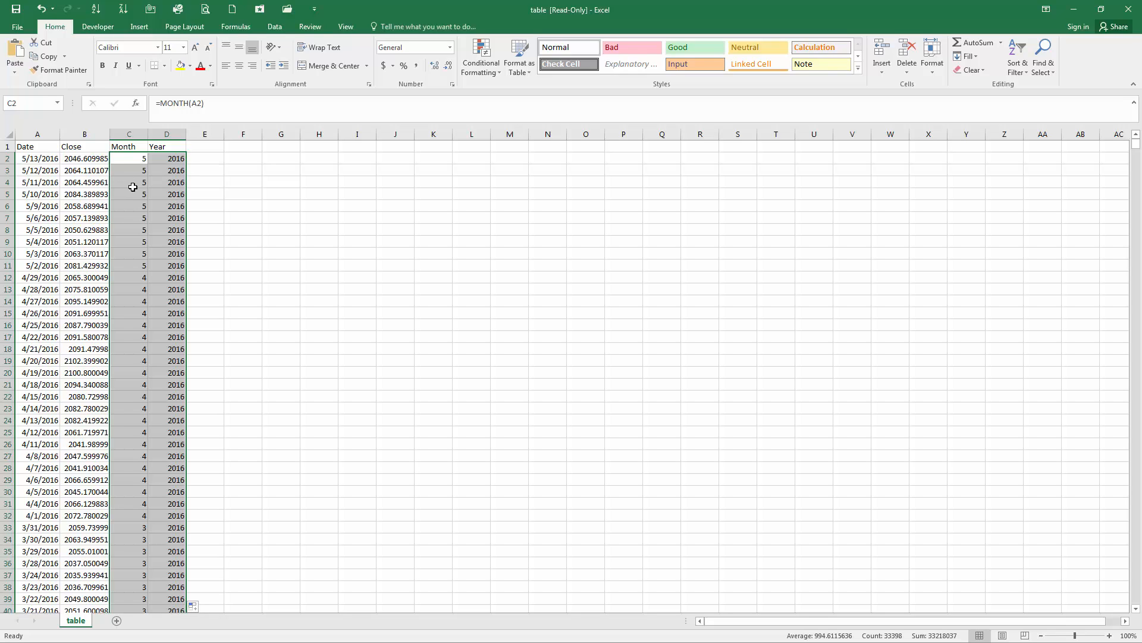
left_click(281, 158)
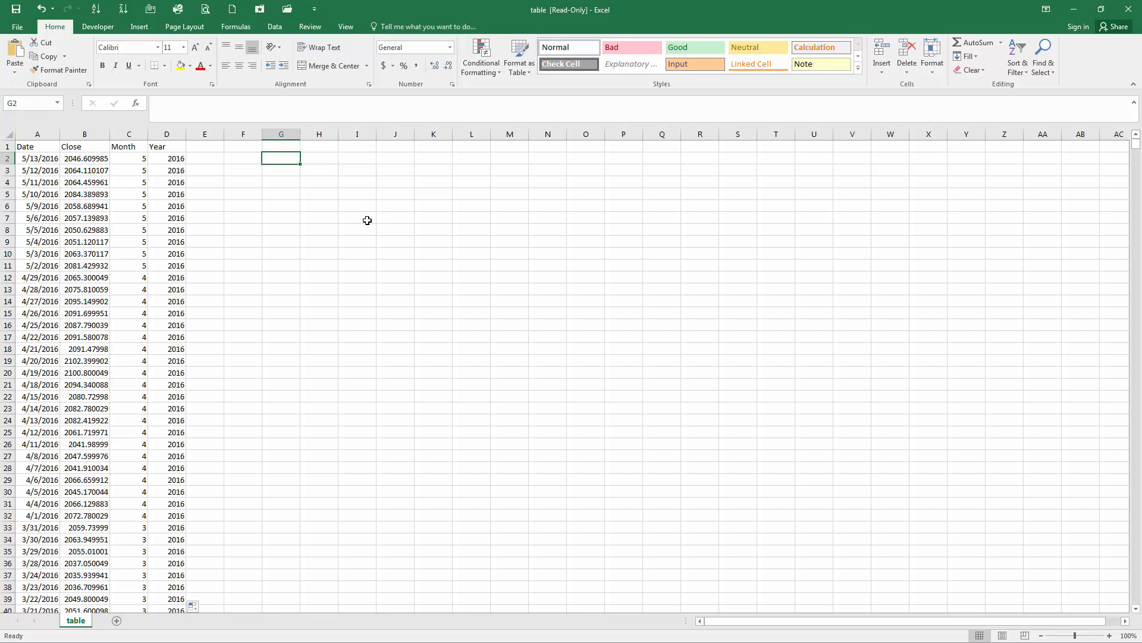
Step: Enter the month-end dates 4/30/2016 in G3 and 3/31/2016 in G4, and select both cells
left_click(59, 278)
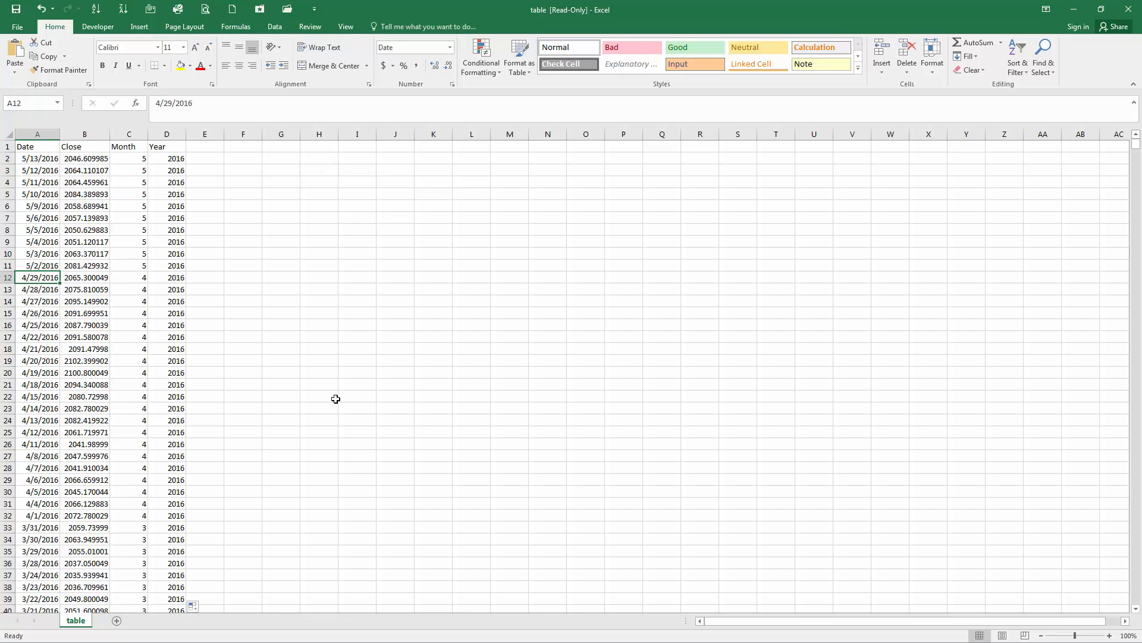
left_click(289, 172)
type("4/")
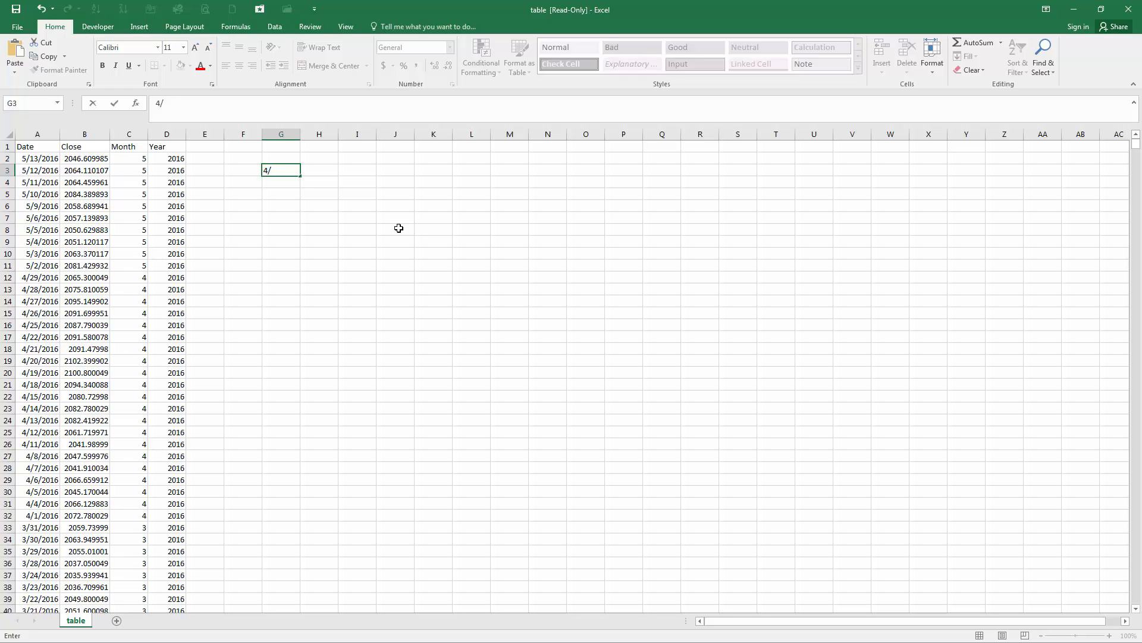
type("30/2016")
key("Return")
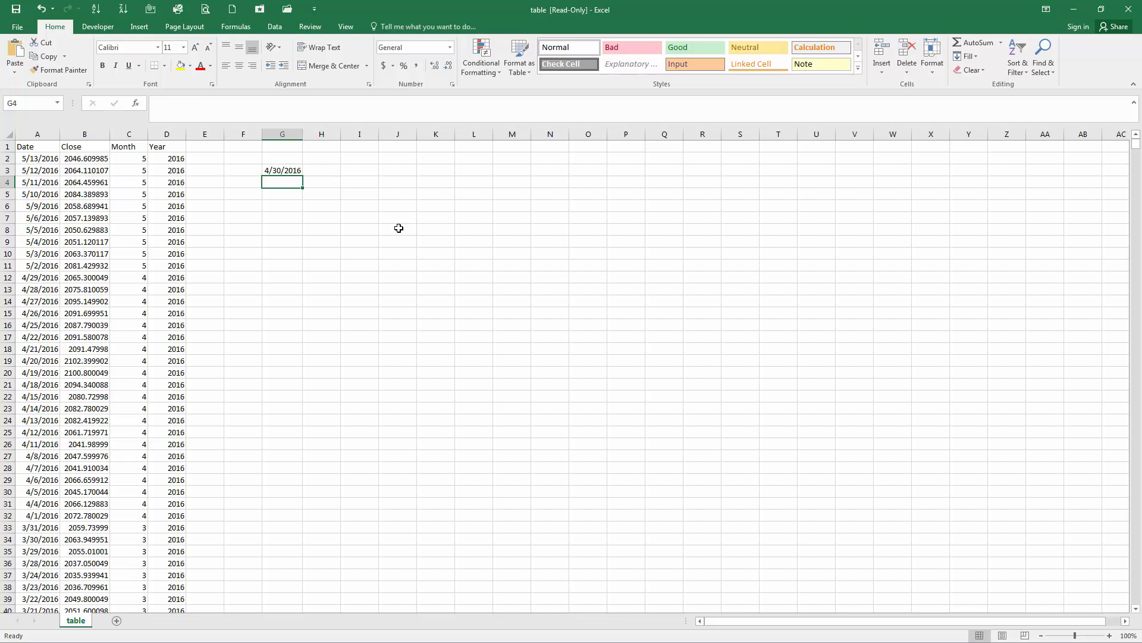
type("3/31/2016")
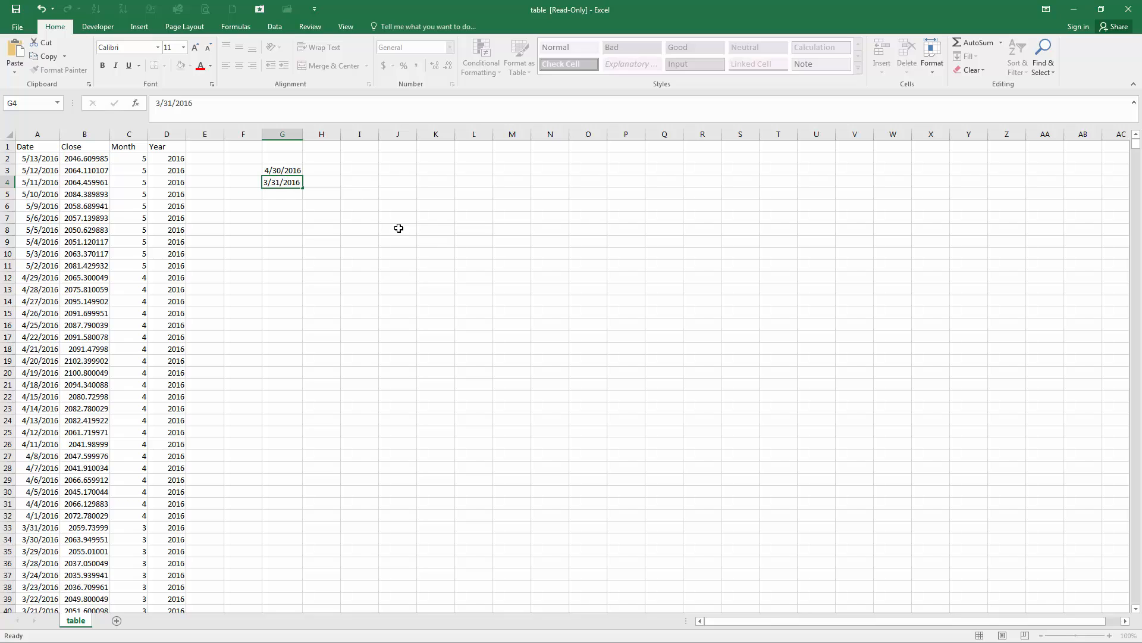
key("Up")
key("shift+Down")
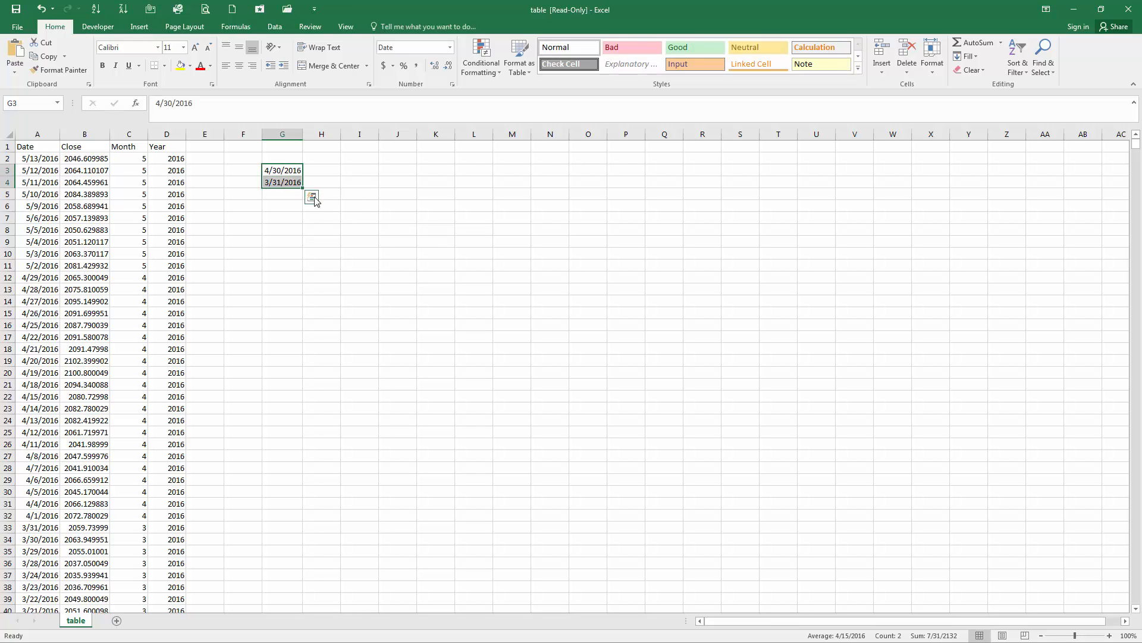
Step: Extend the month-end date series from G3:G4 down column G to 12/31/1985 and autofit the column's width
left_click_drag(302, 190, 287, 149)
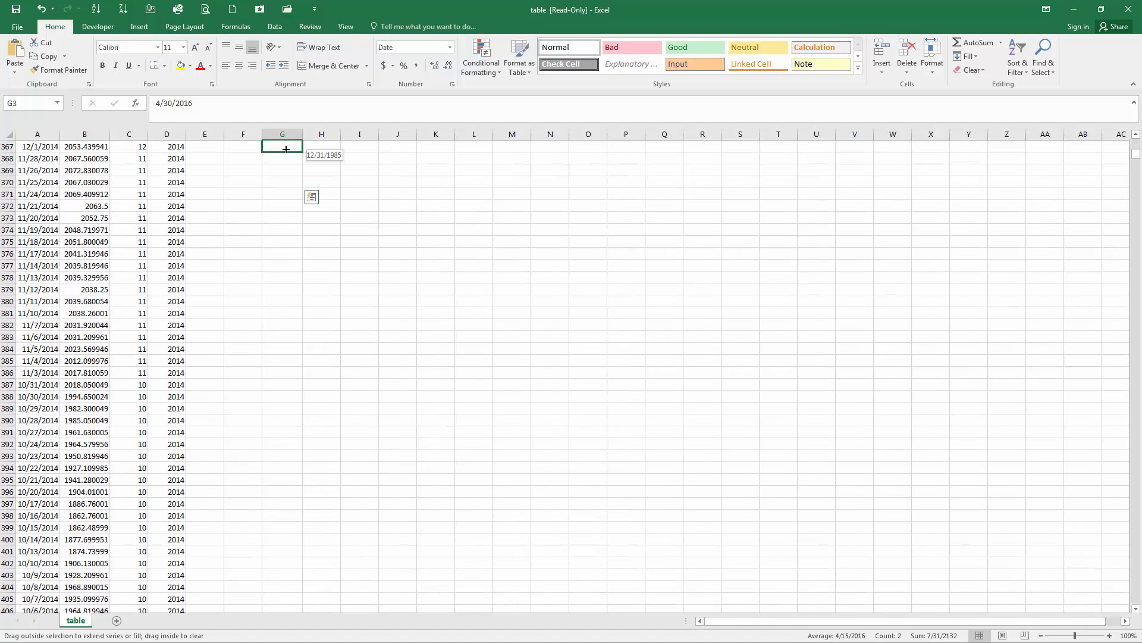
scroll(350, 360, "up", 20)
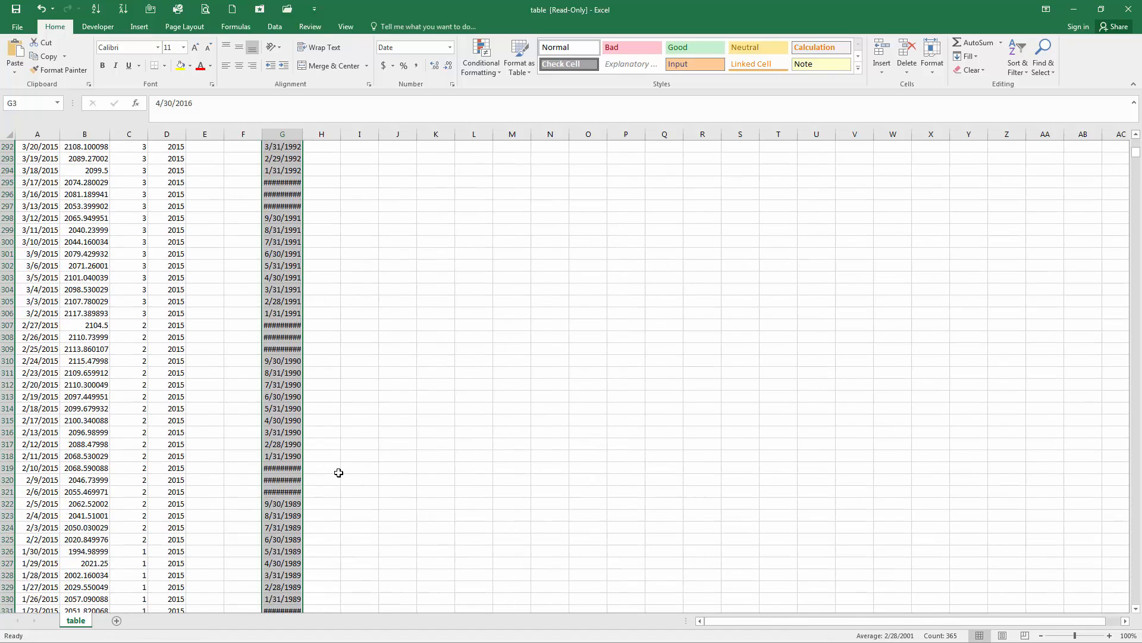
scroll(339, 473, "up", 20)
key("End")
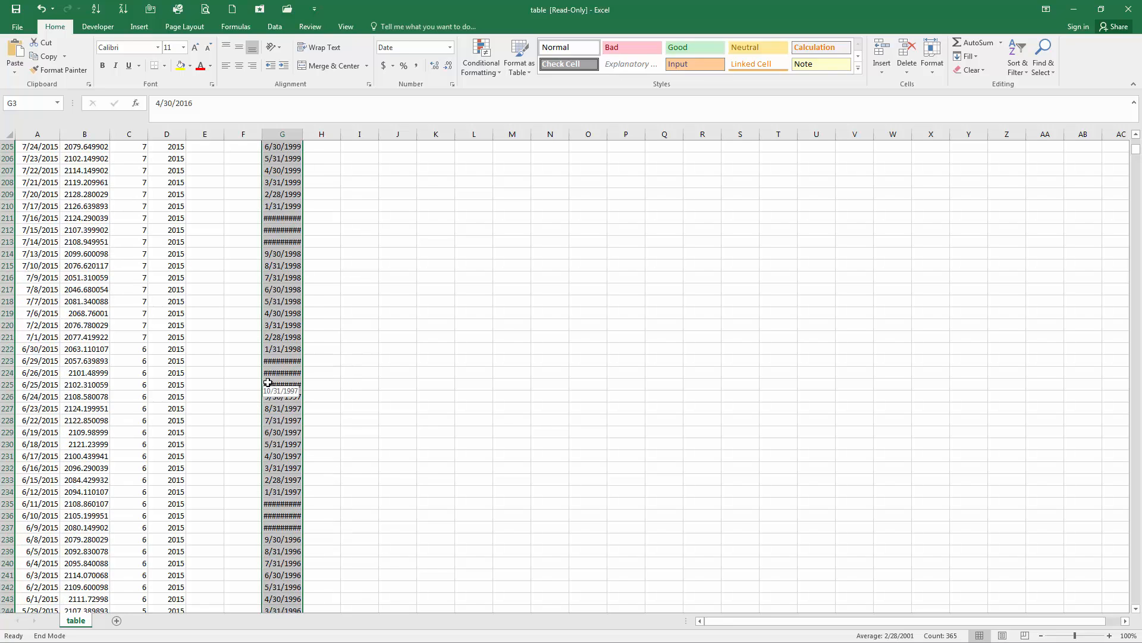
key("Up")
double_click(303, 135)
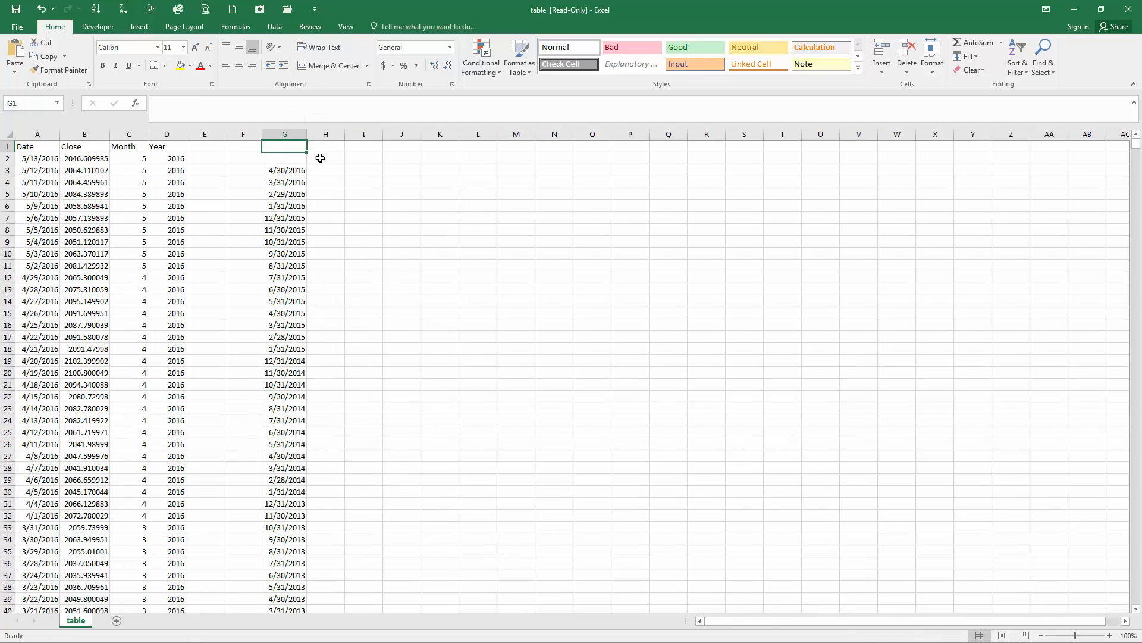
Step: Add the headers Month in G2 and SPX in H2 above the month-end list
left_click(294, 159)
type("Month")
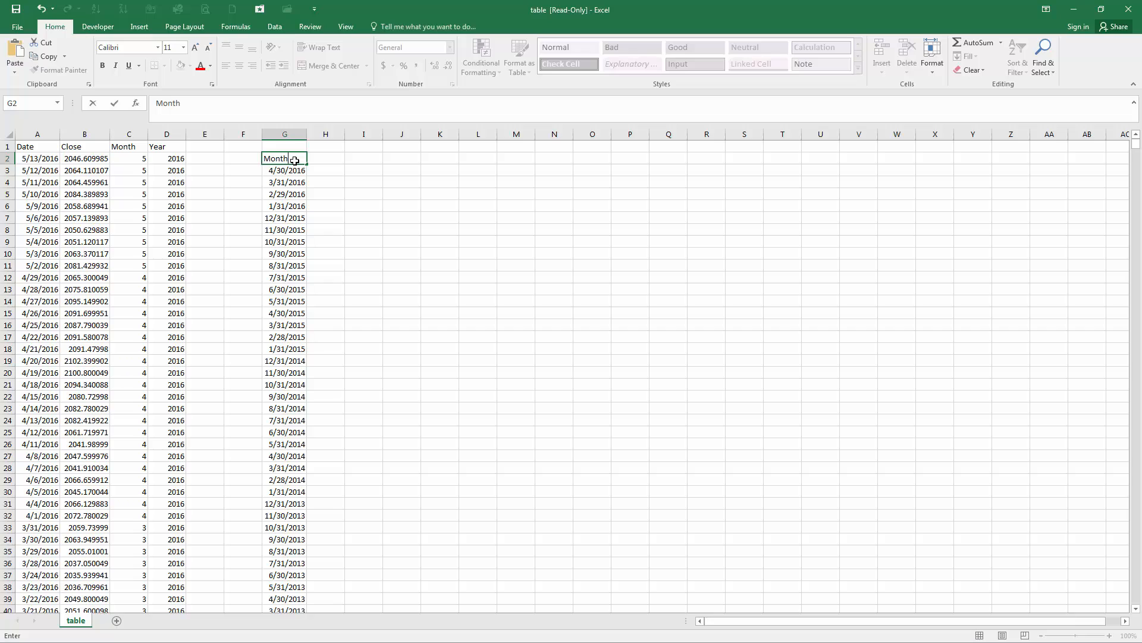
key("Tab")
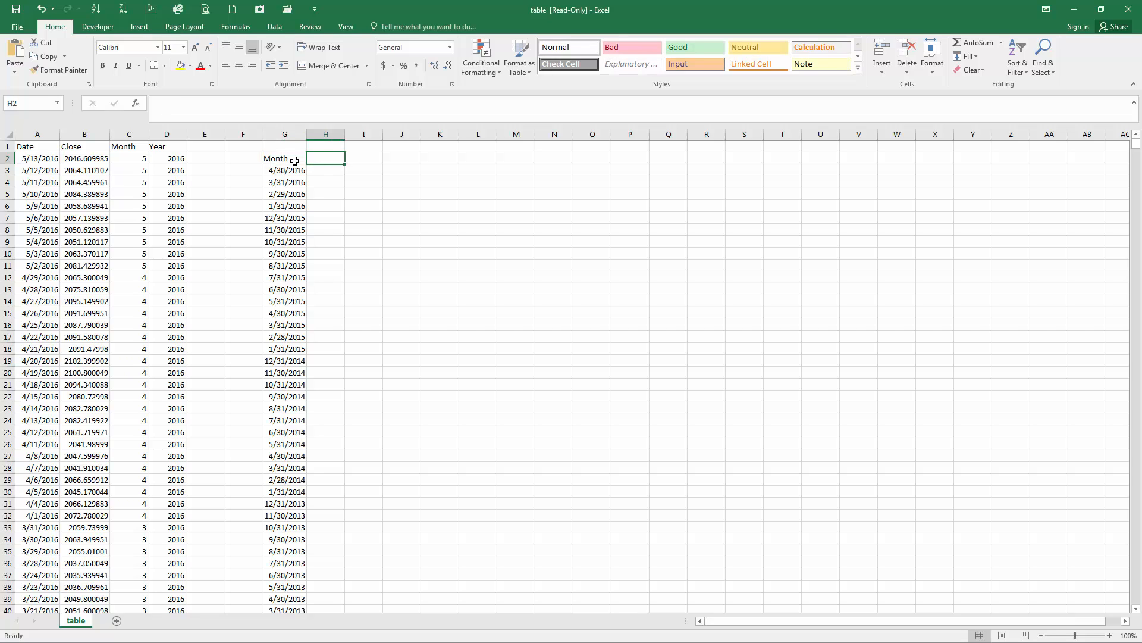
type("SPX")
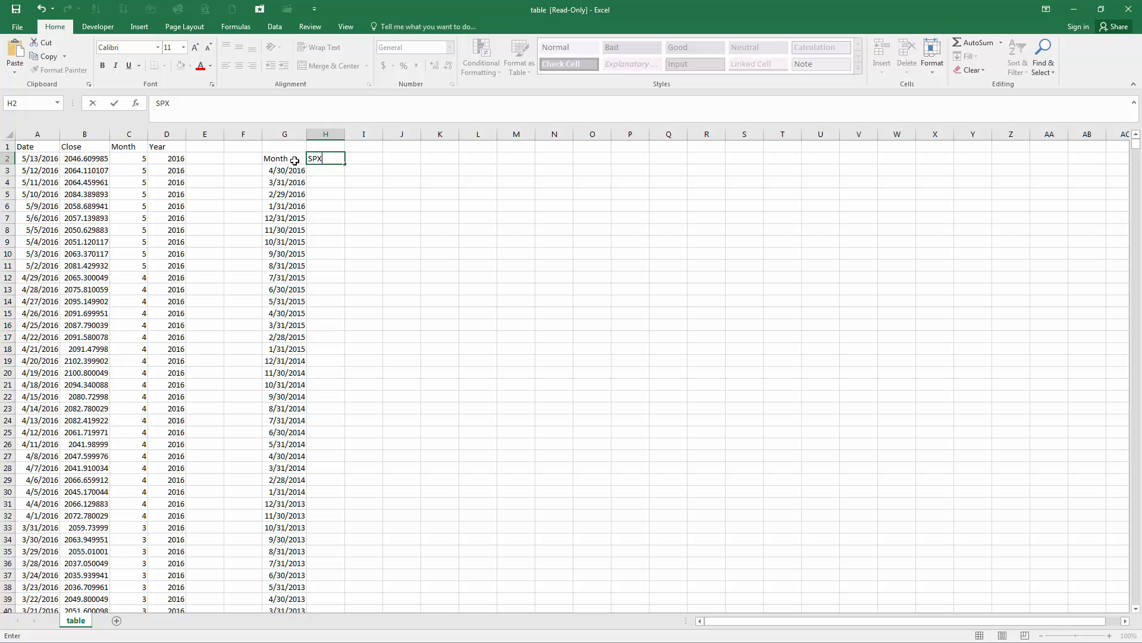
key("Return")
Step: Enter the formula =VLOOKUP(G3,A:B,2,TRUE) in cell H3 to look up the closing price for the month-end date
key("Tab")
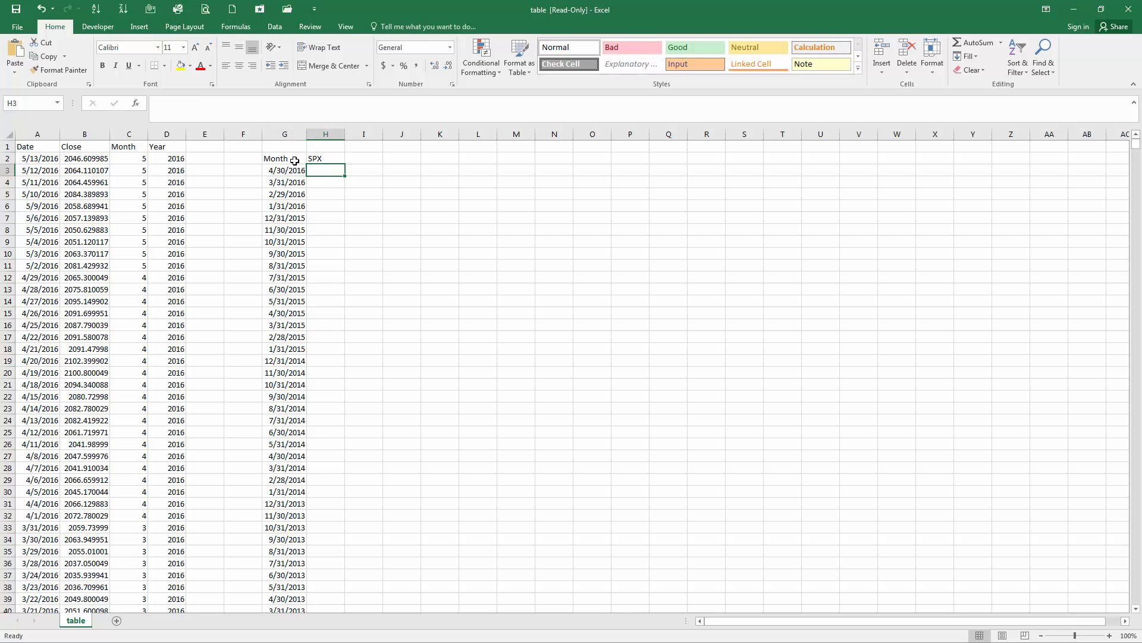
type("=")
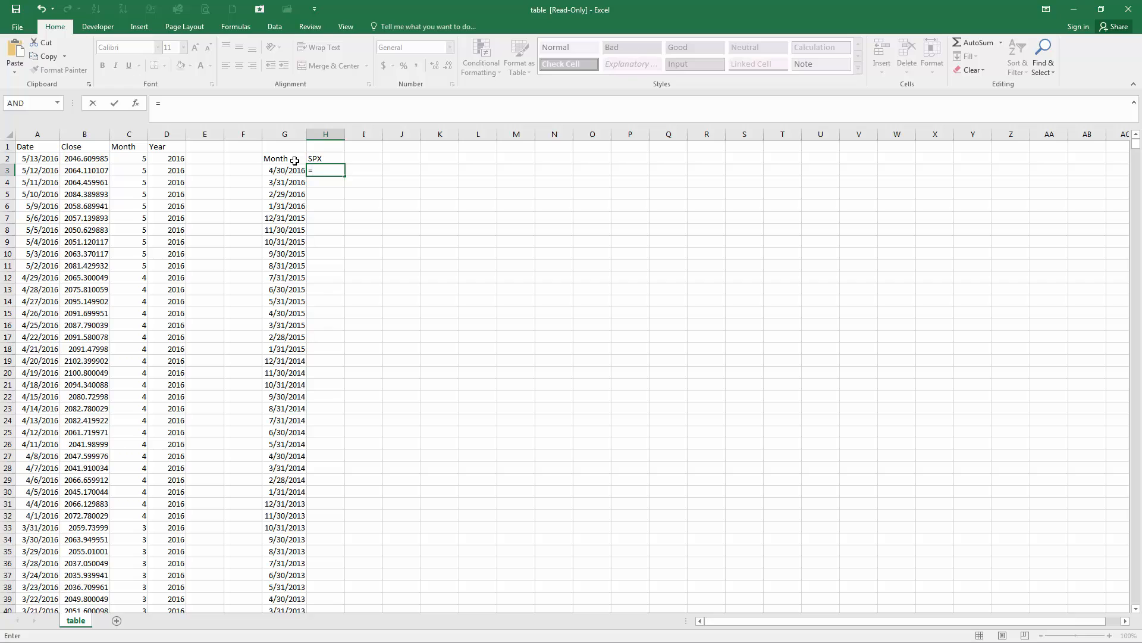
type("vlookup(")
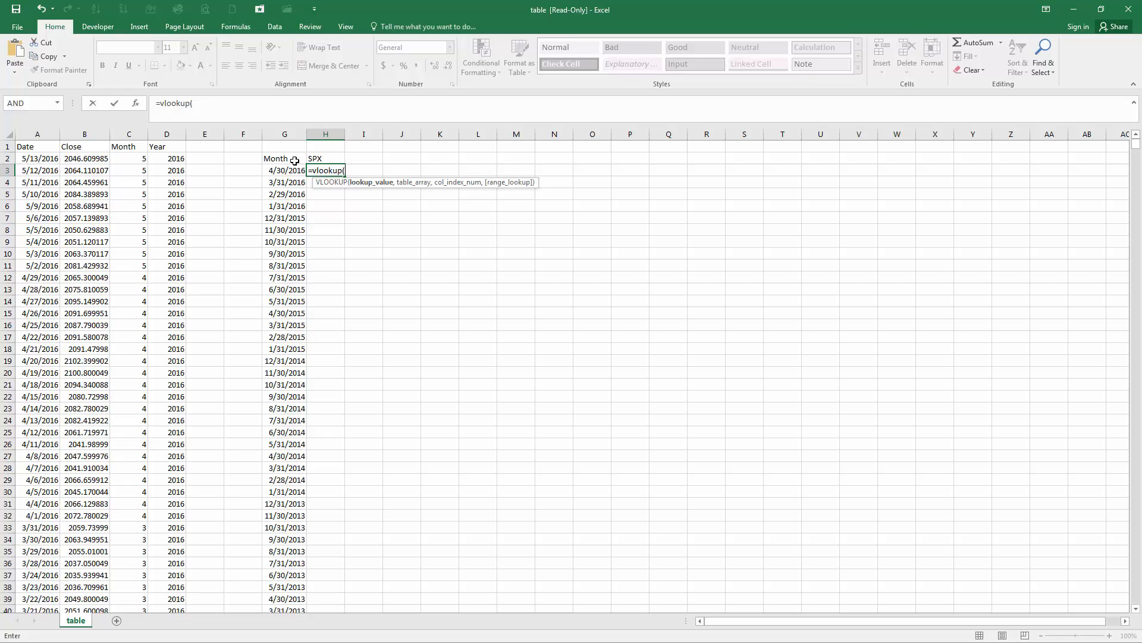
key("Left")
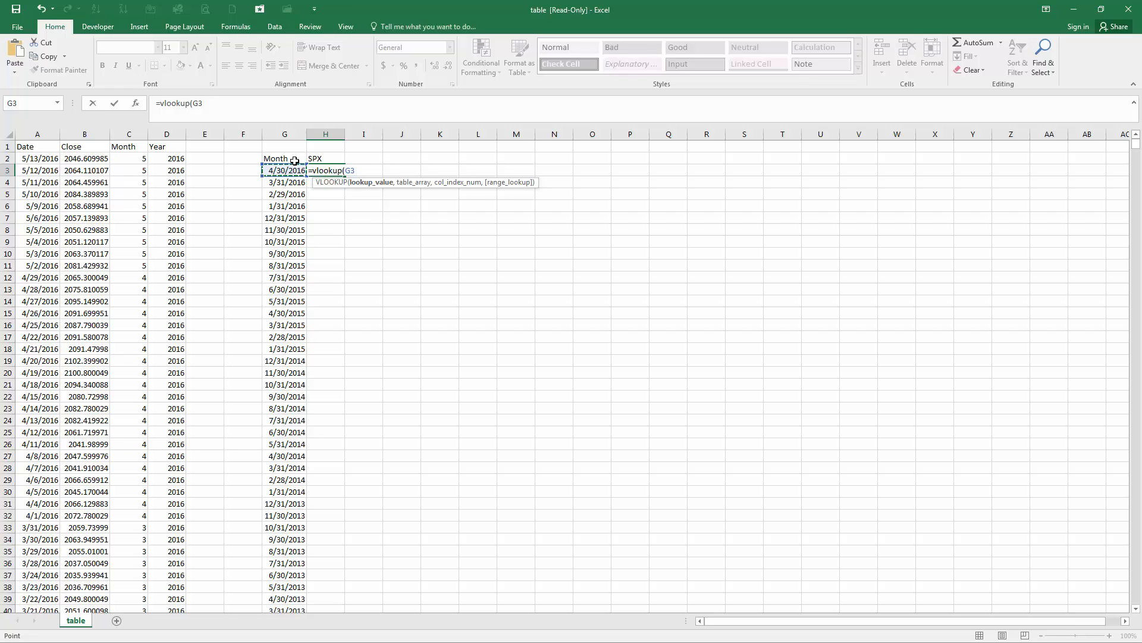
type(",")
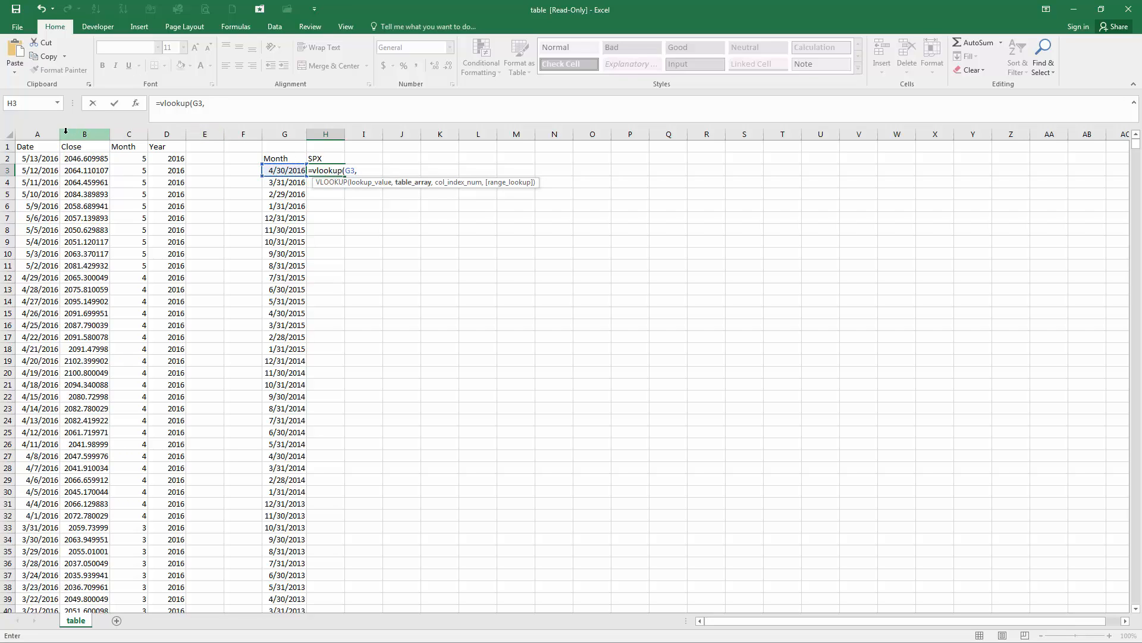
left_click_drag(39, 129, 81, 137)
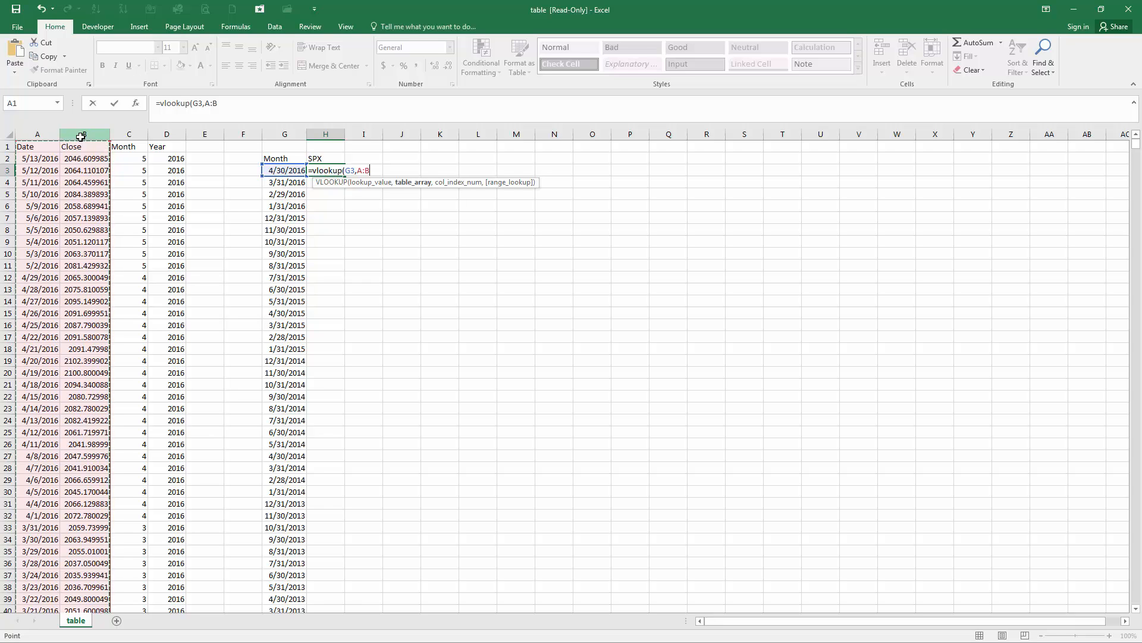
type(",2")
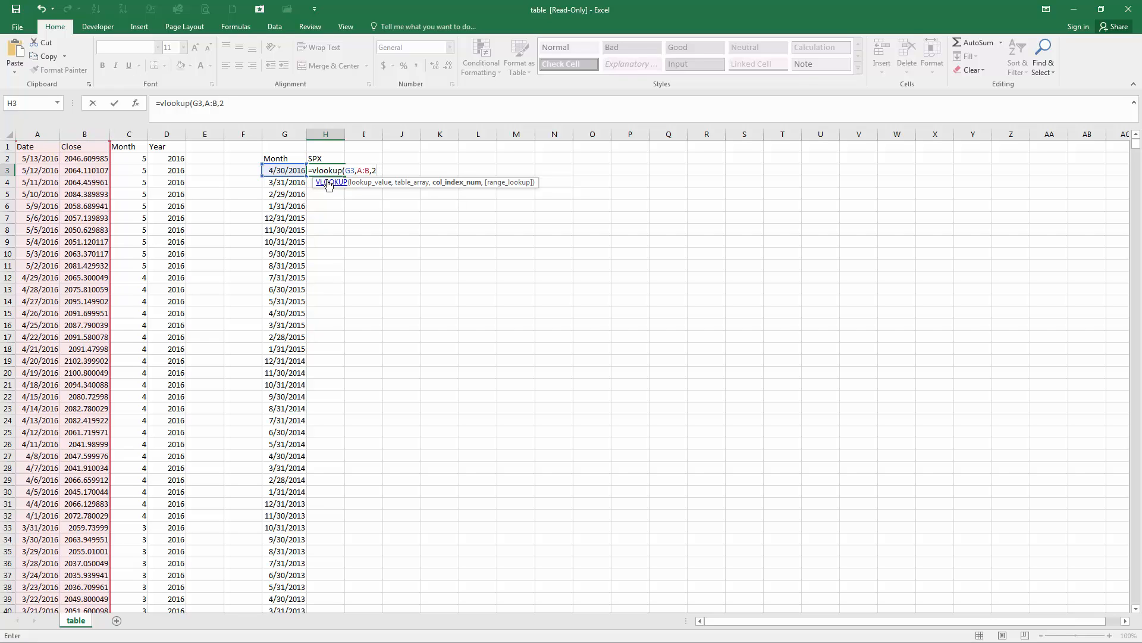
type(",")
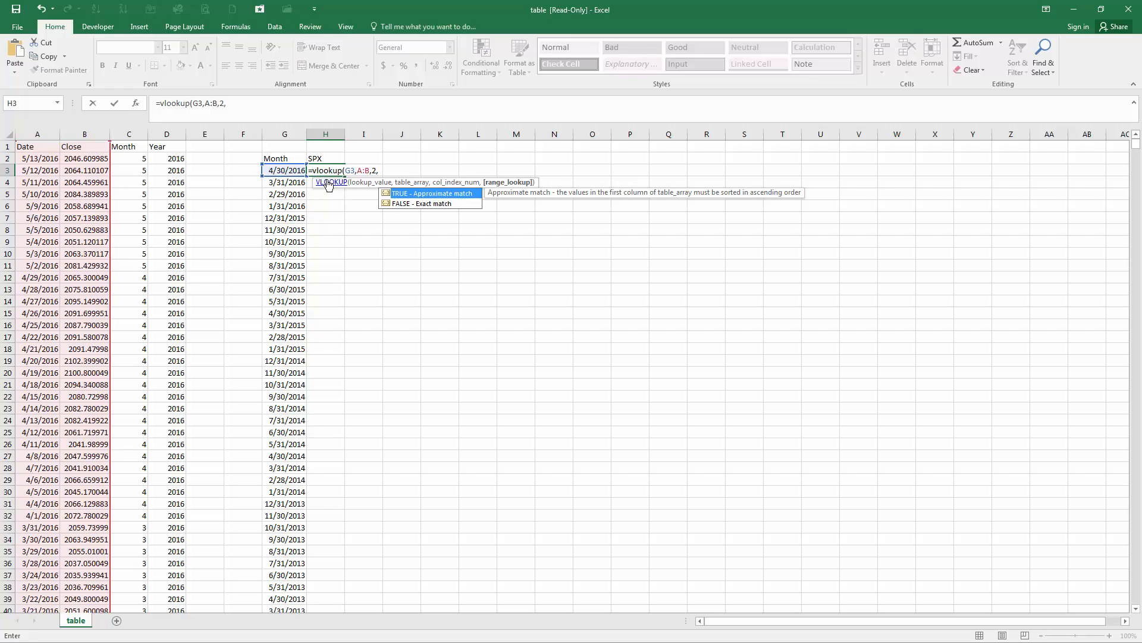
type("true)")
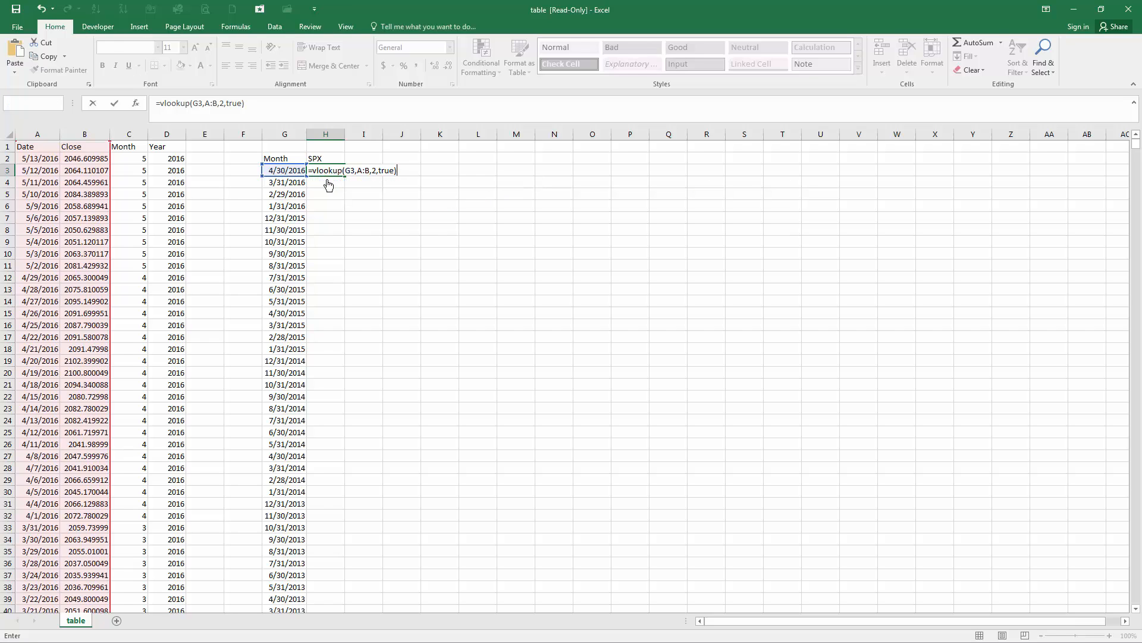
key("Return")
key("Up")
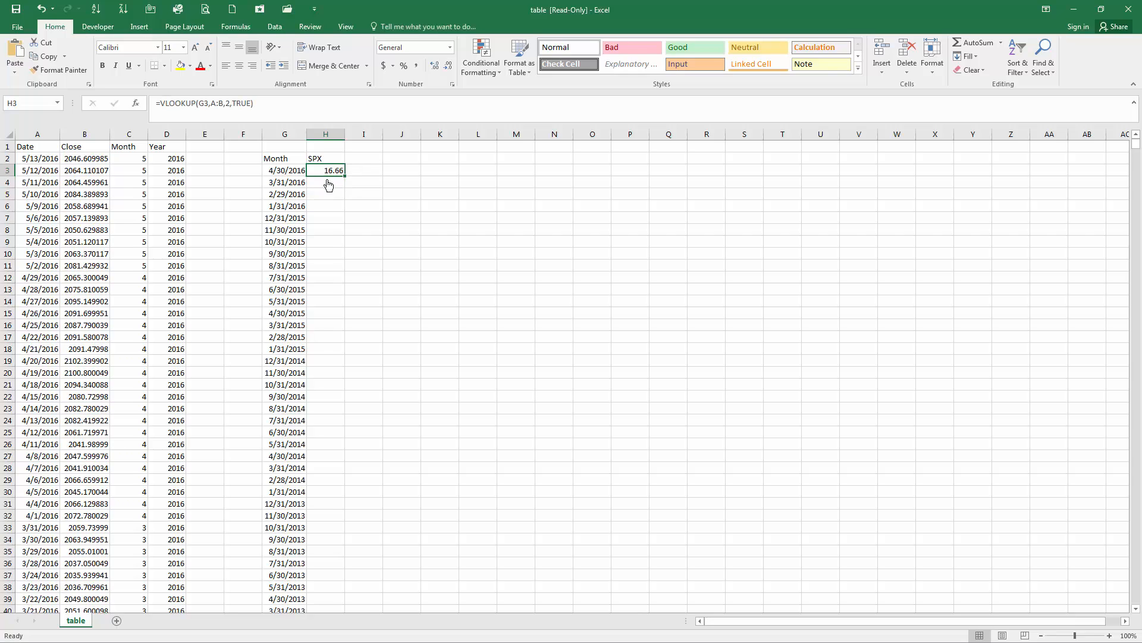
Step: Fill the VLOOKUP formula from H3 down to the last month-end date
double_click(344, 175)
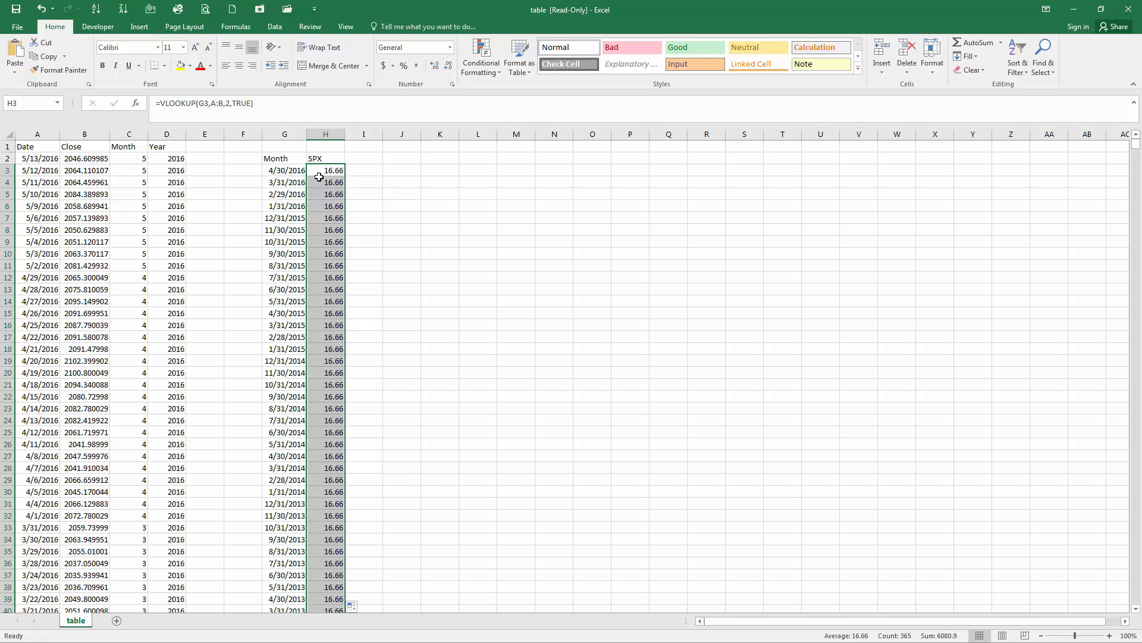
scroll(321, 189, "down", 3)
scroll(320, 189, "up", 3)
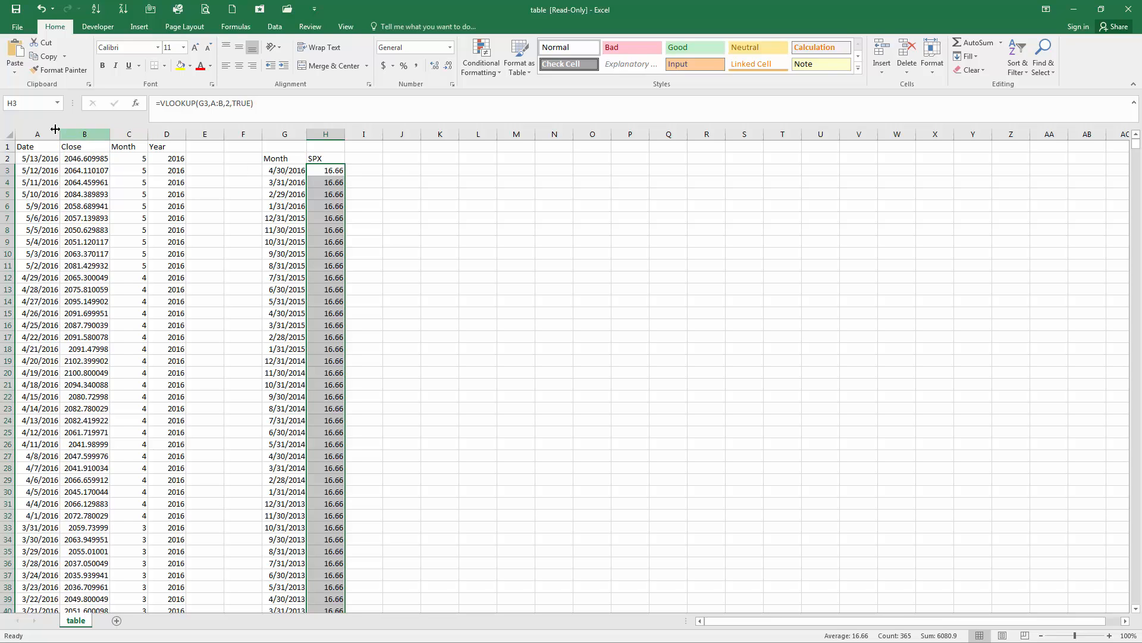
Step: Sort the daily data in columns A:D by Date from oldest to newest, and check the SPX lookup values
left_click_drag(42, 134, 166, 137)
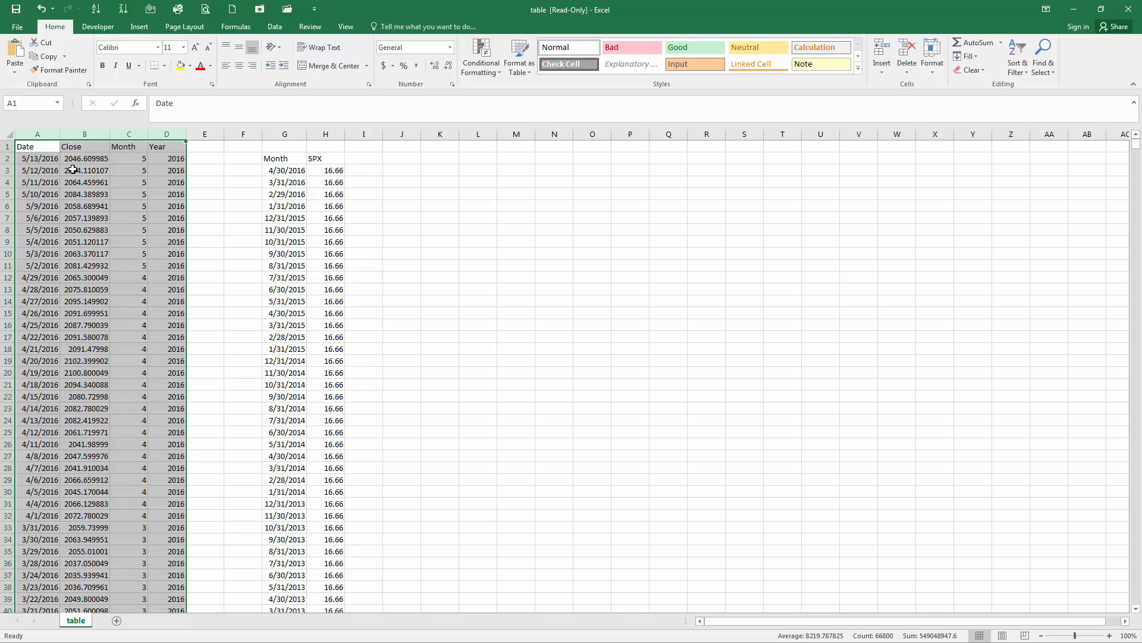
left_click(91, 18)
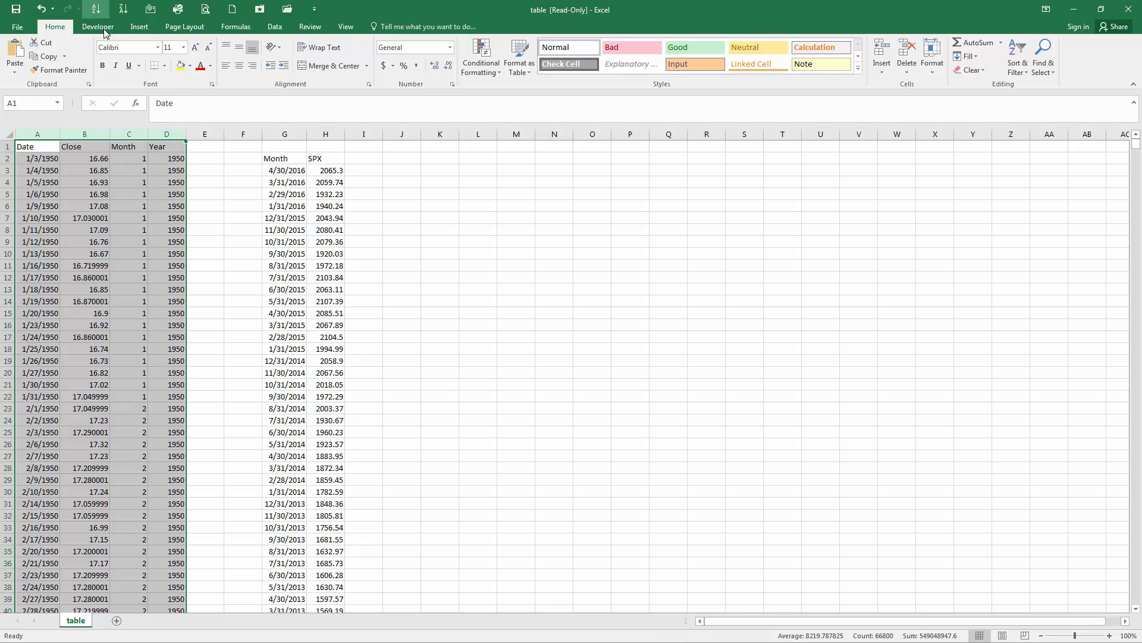
left_click(274, 31)
left_click(381, 53)
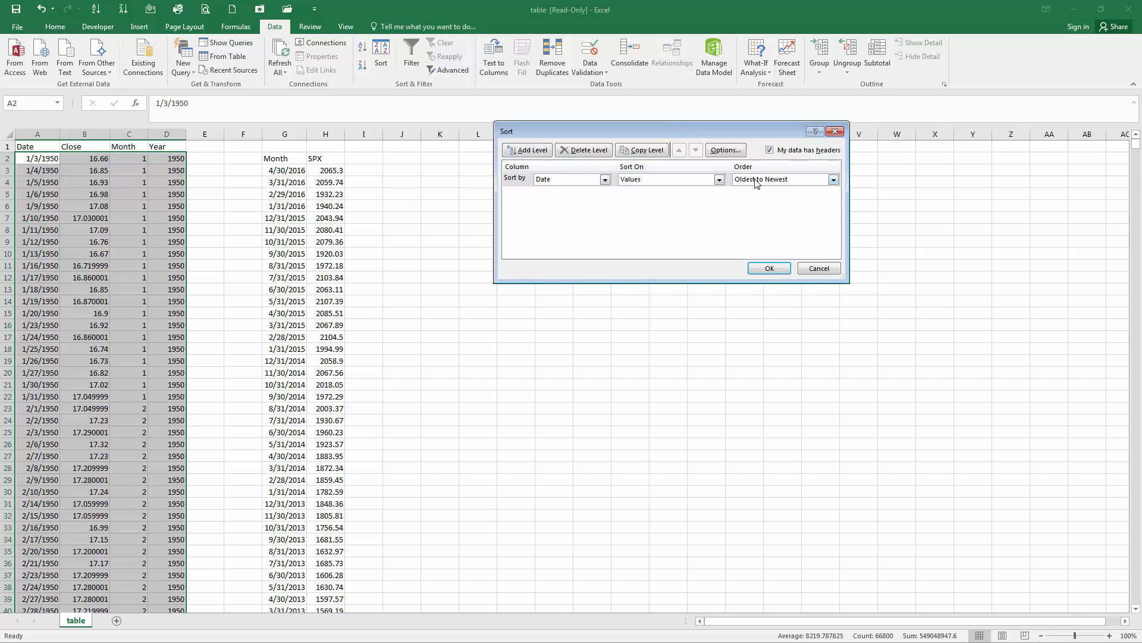
left_click(771, 271)
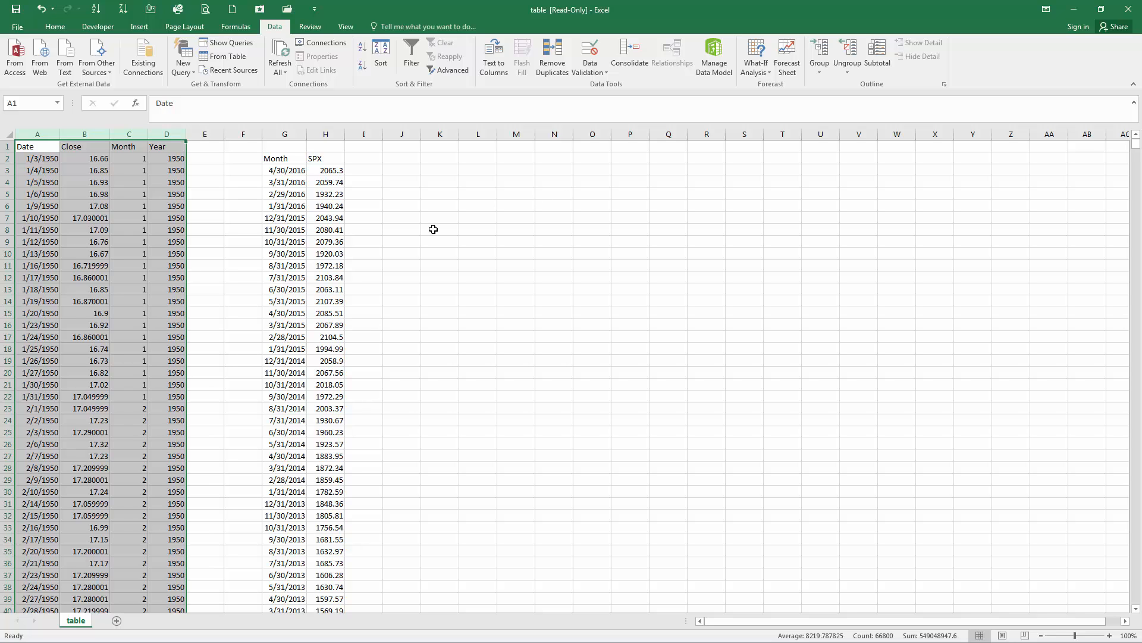
left_click(329, 171)
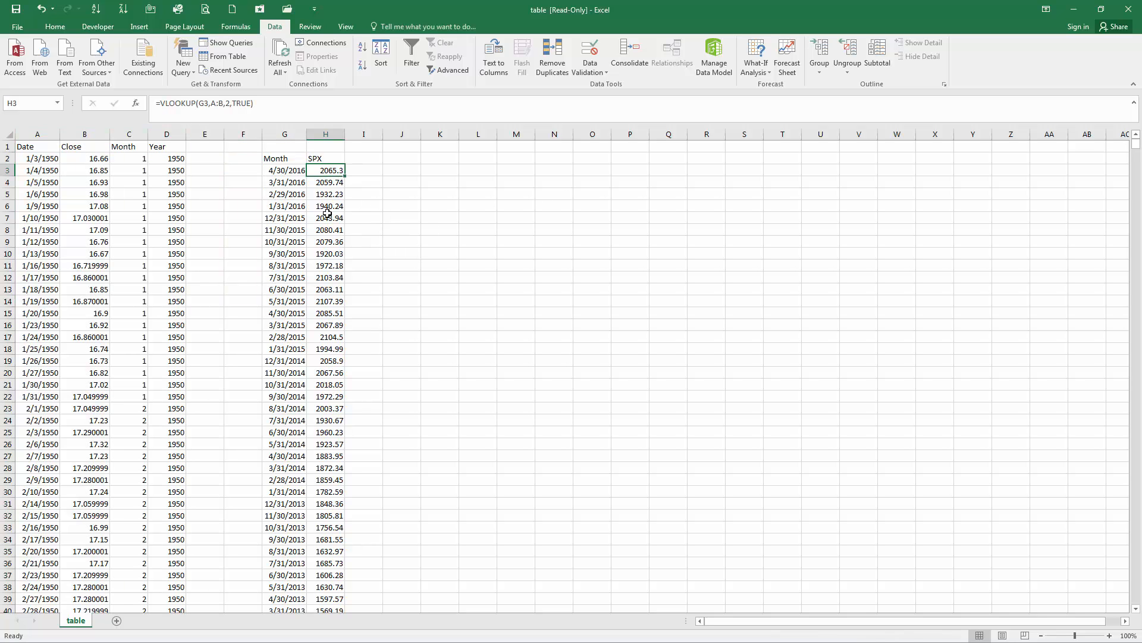
scroll(326, 215, "down", 7)
scroll(327, 213, "up", 7)
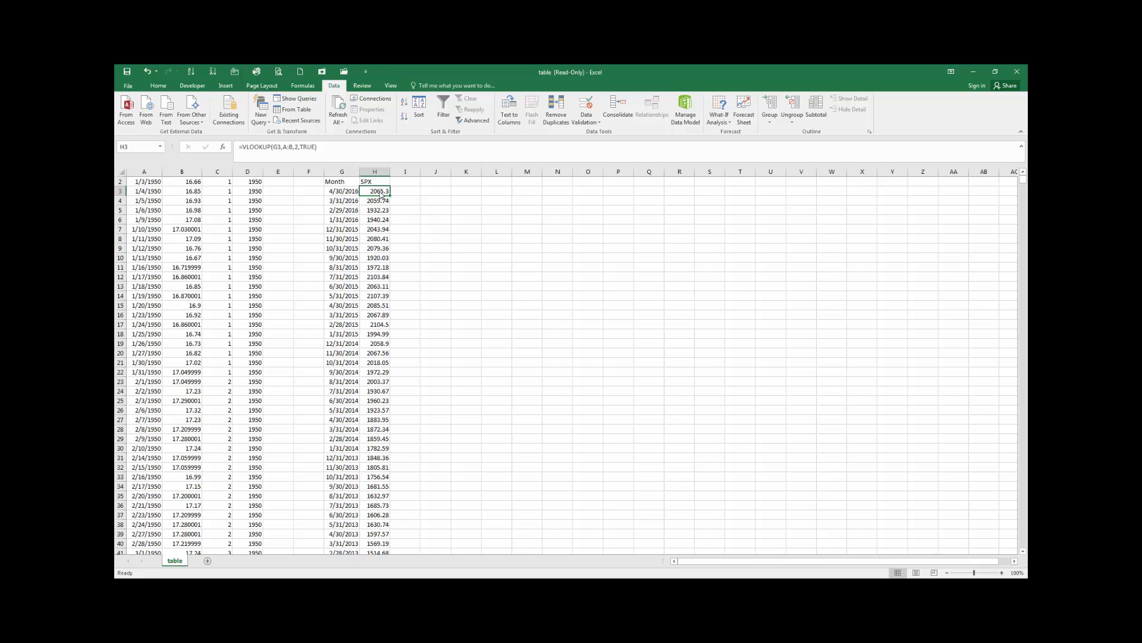
Step: Copy columns G:H and paste them over themselves as values only
left_click_drag(346, 172, 374, 172)
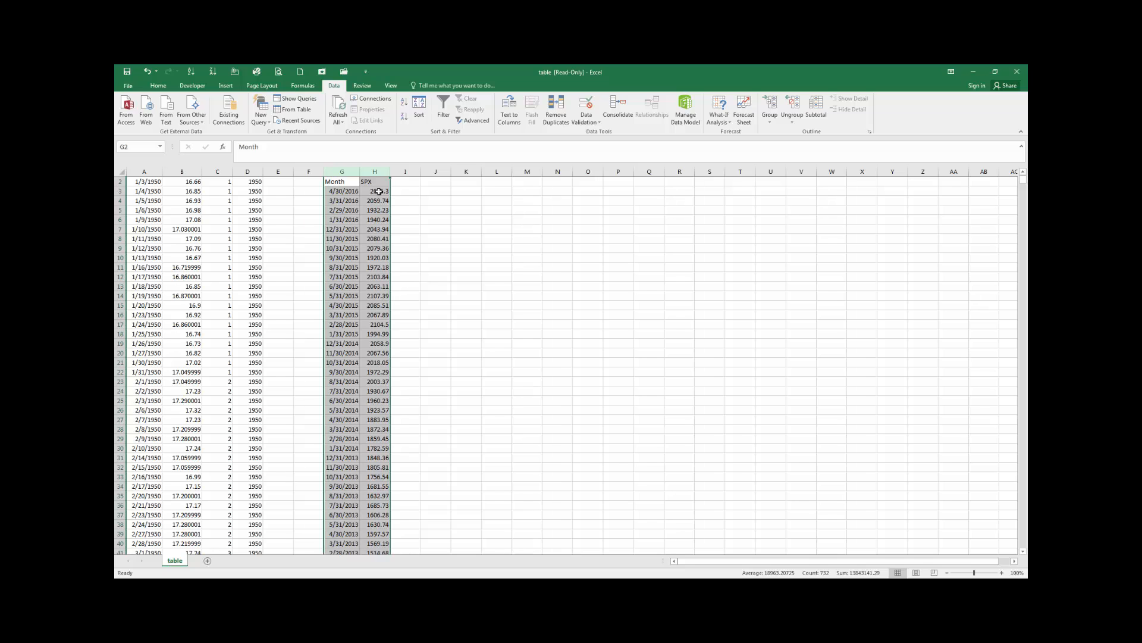
left_click(379, 191)
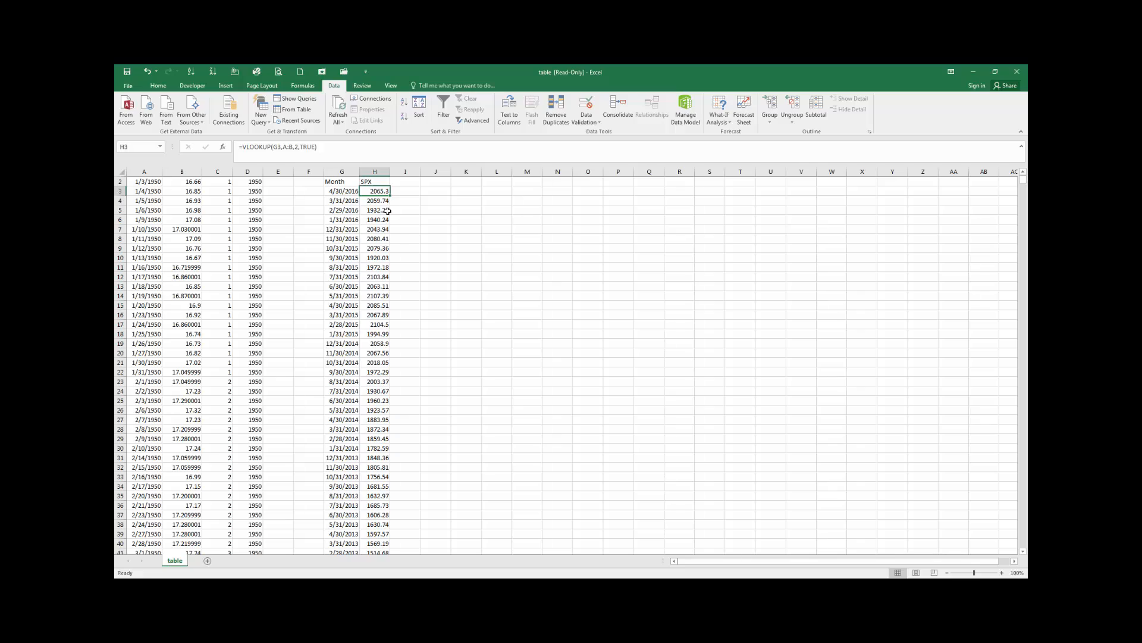
left_click_drag(351, 172, 375, 172)
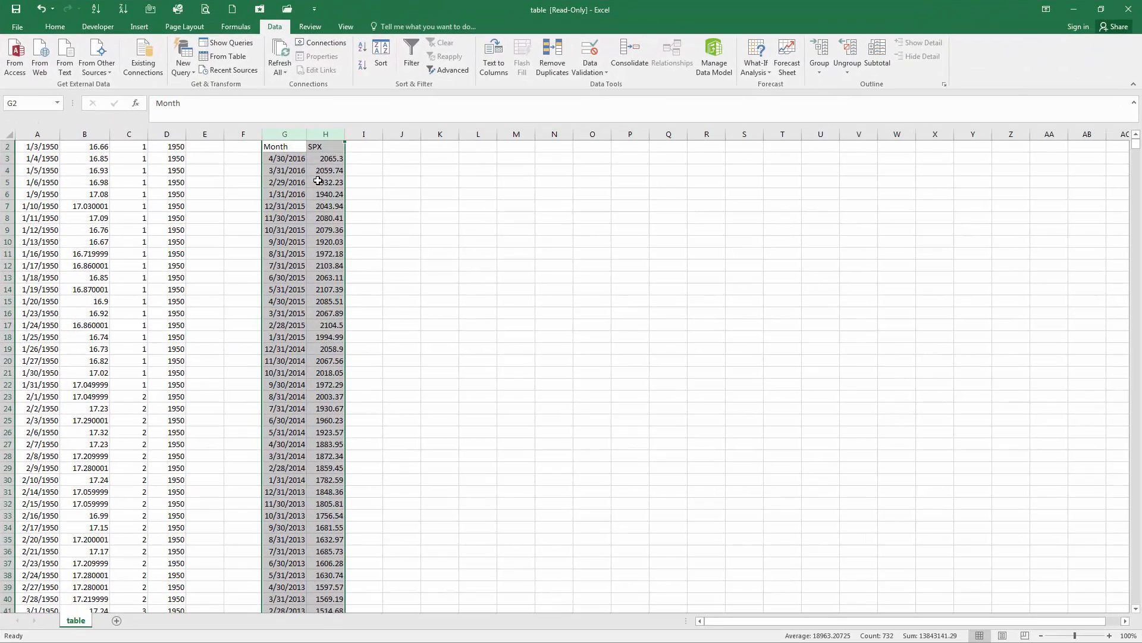
right_click(318, 181)
left_click(329, 205)
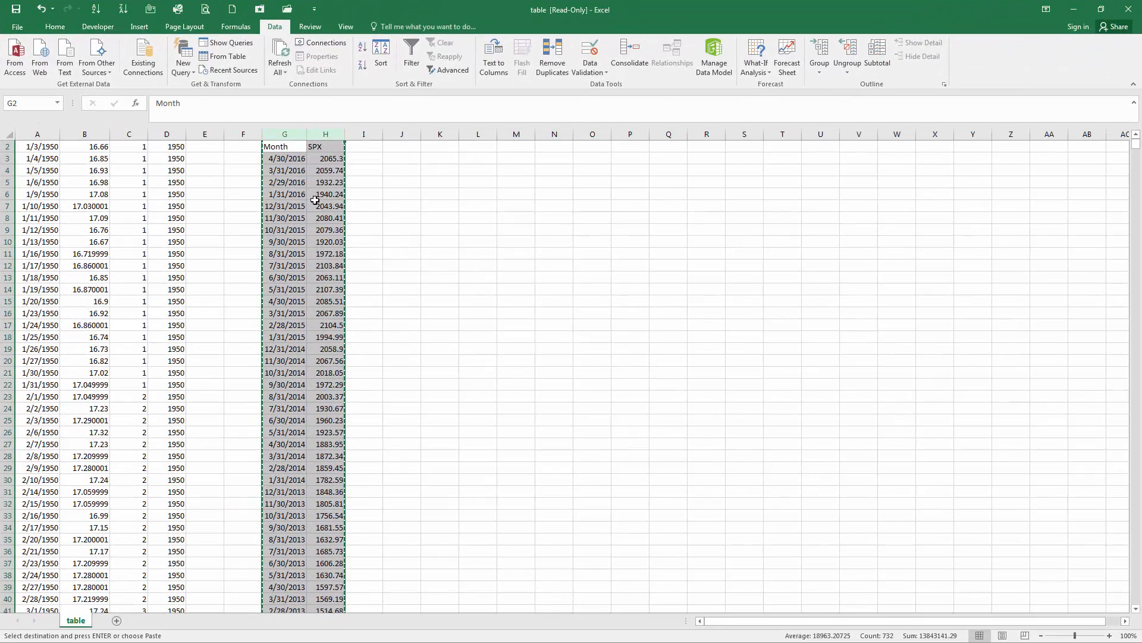
right_click(315, 200)
left_click(361, 269)
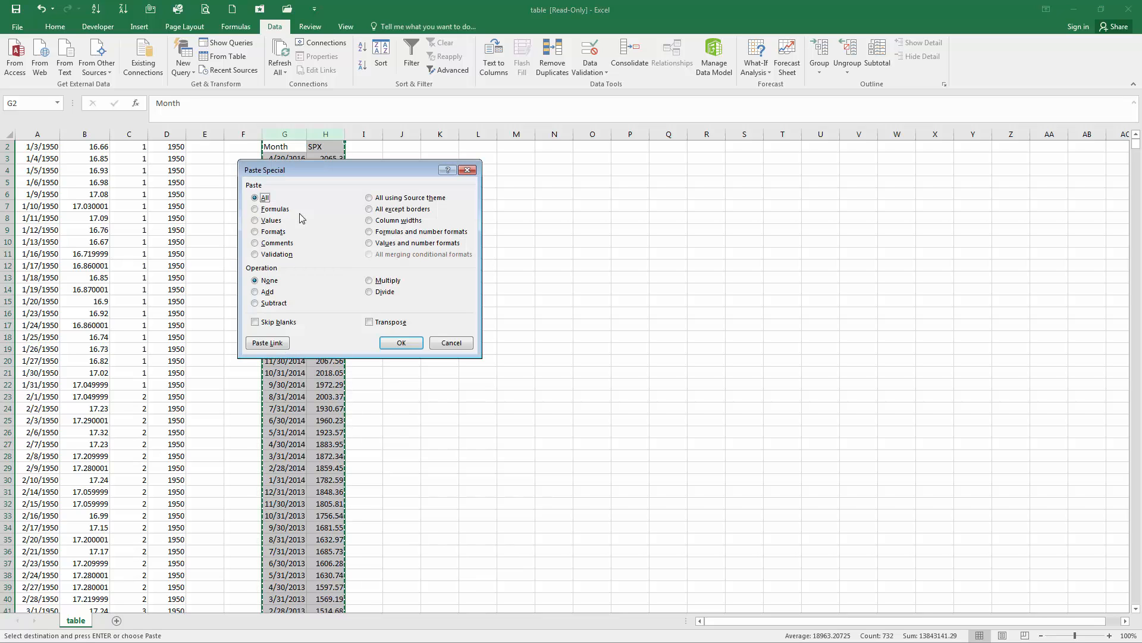
left_click(263, 221)
left_click(381, 342)
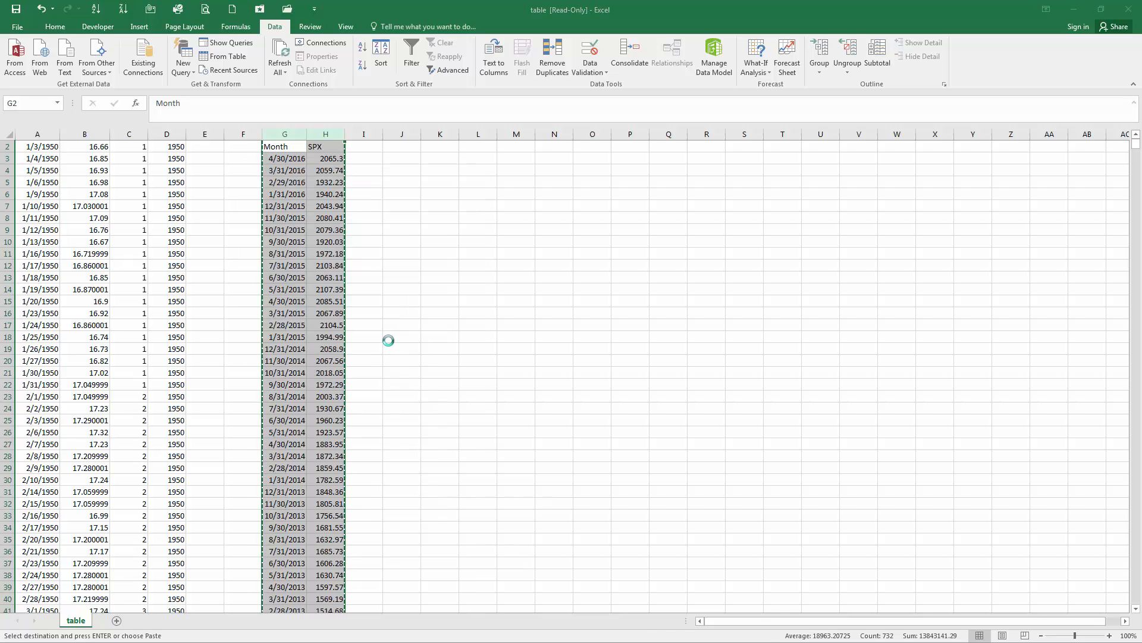
Step: Delete columns A through F, keeping only the Month and SPX columns
left_click_drag(243, 134, 2, 150)
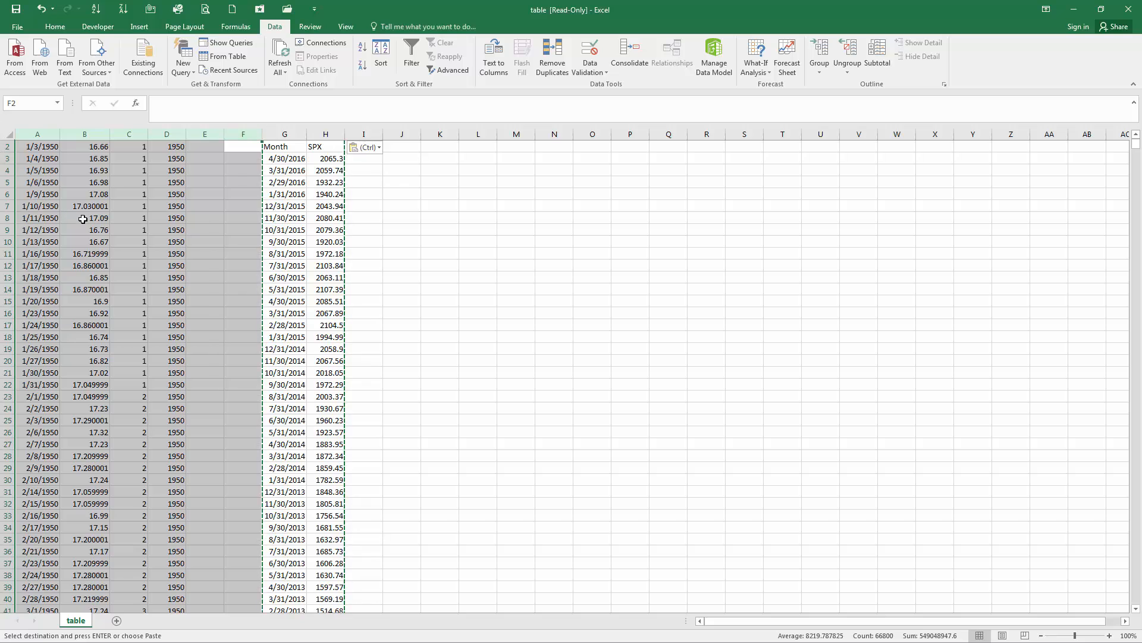
right_click(80, 215)
left_click(98, 322)
left_click(220, 268)
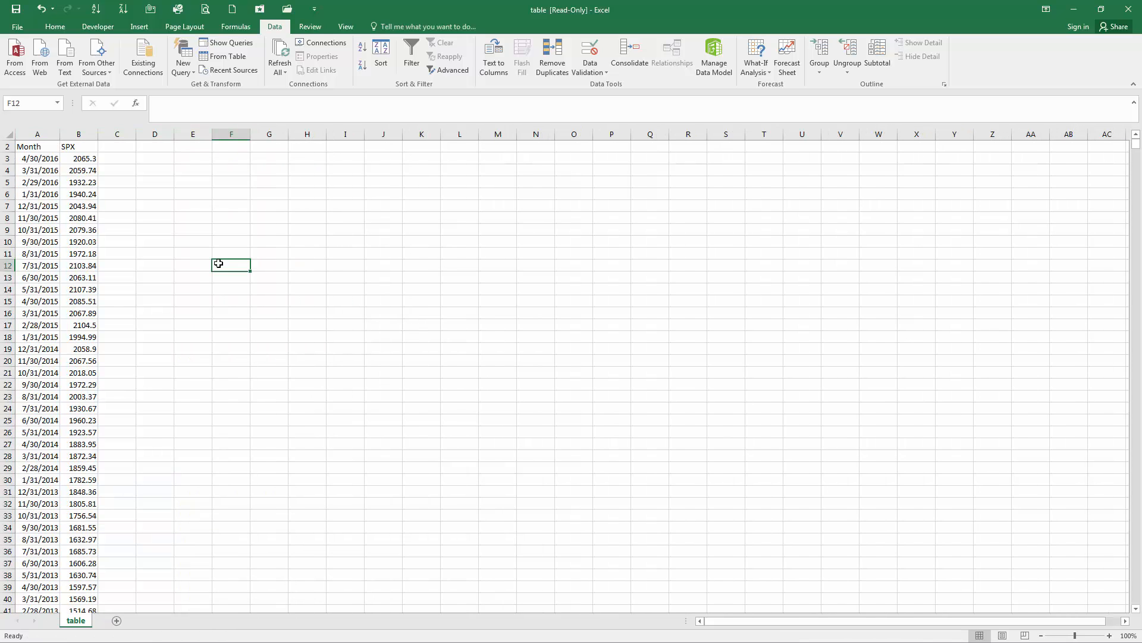
left_click(191, 160)
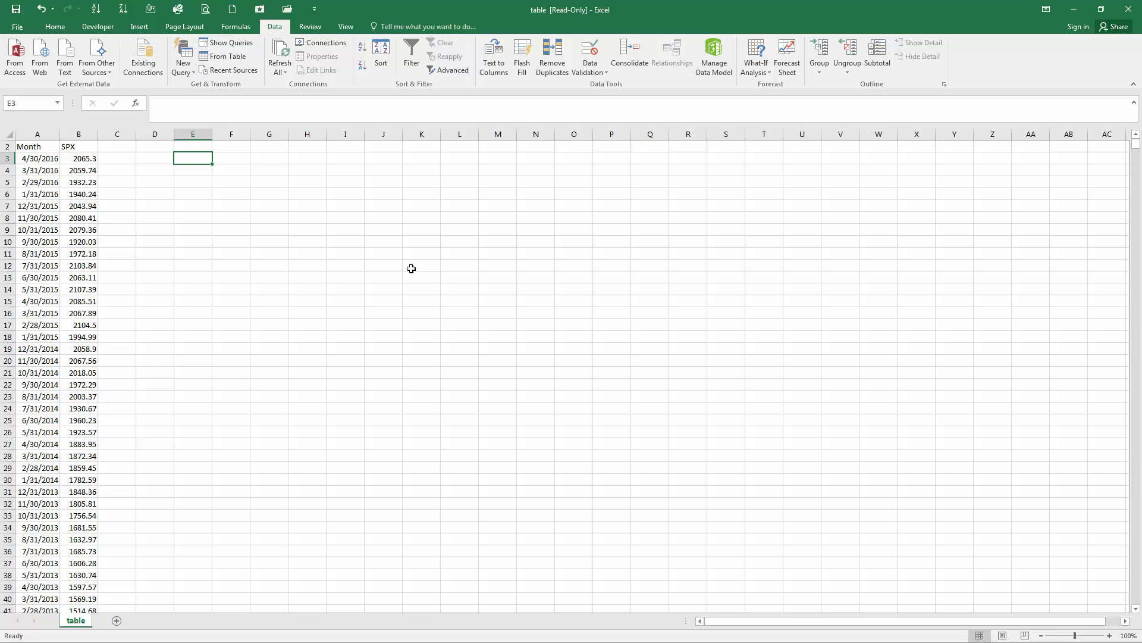
key("Right")
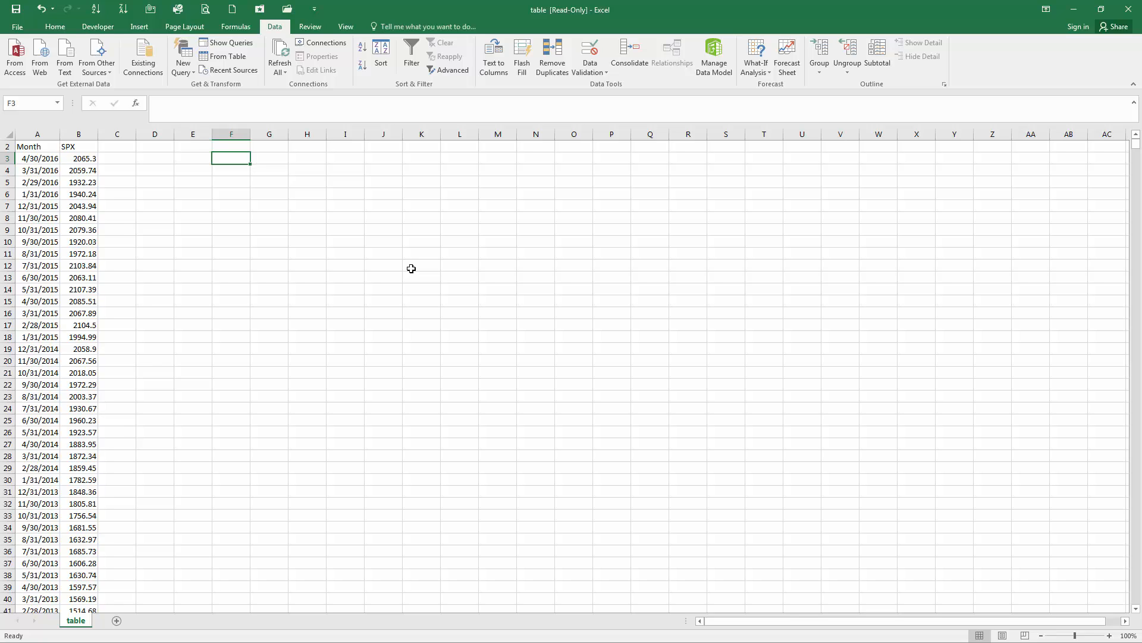
Step: Enter the month numbers 1 to 12 as a series across row 3, from F3 to Q3
type("1")
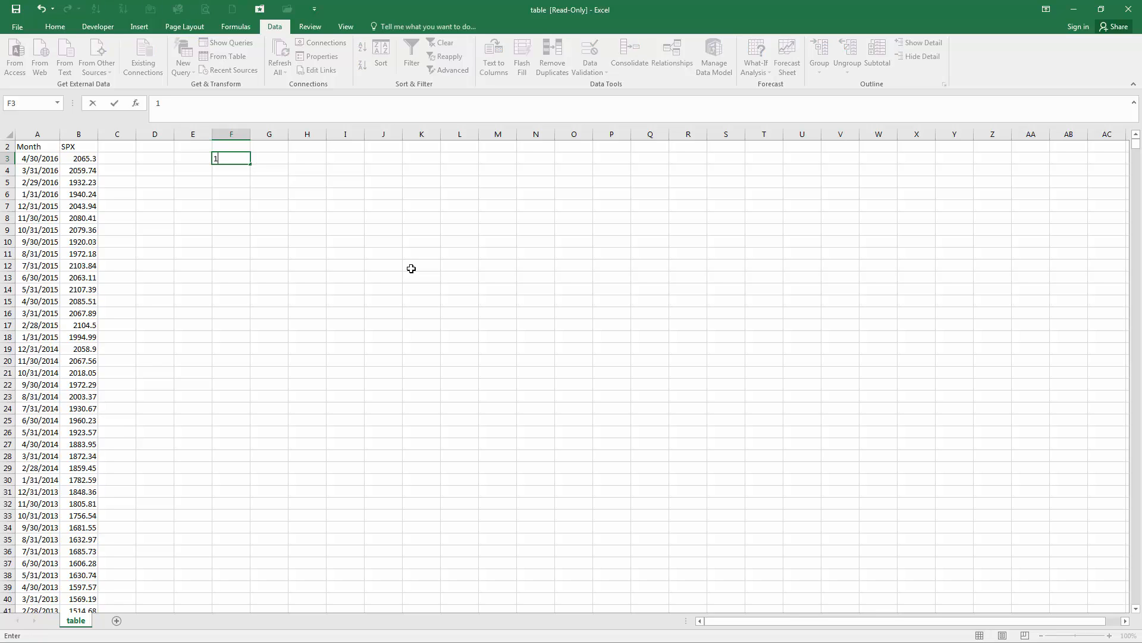
key("Right")
type("2")
key("Right")
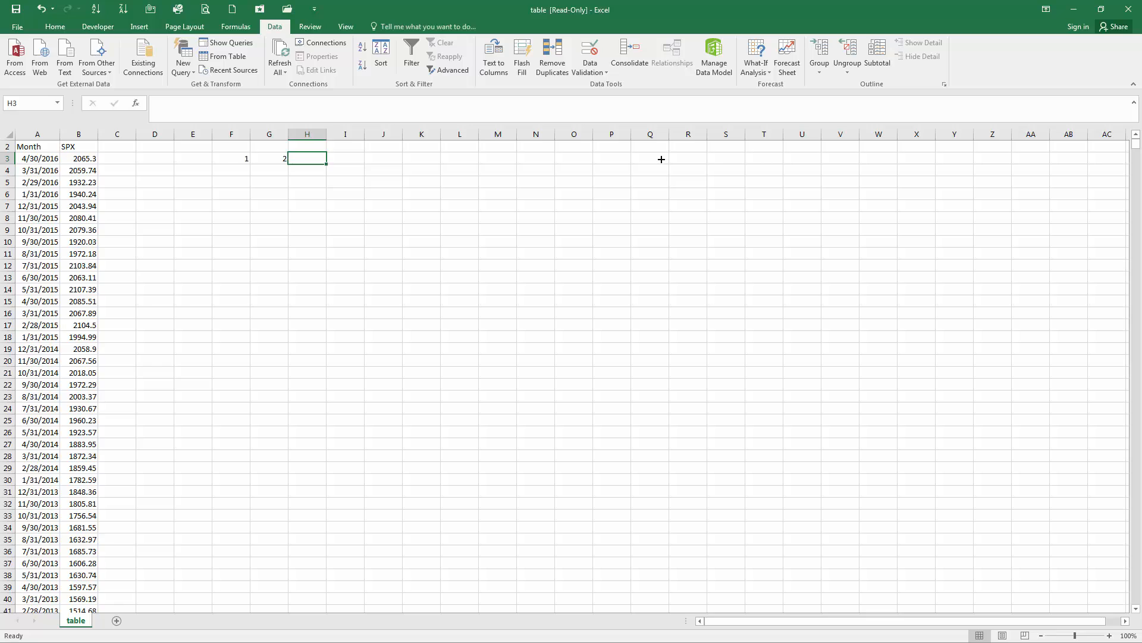
left_click_drag(288, 164, 661, 160)
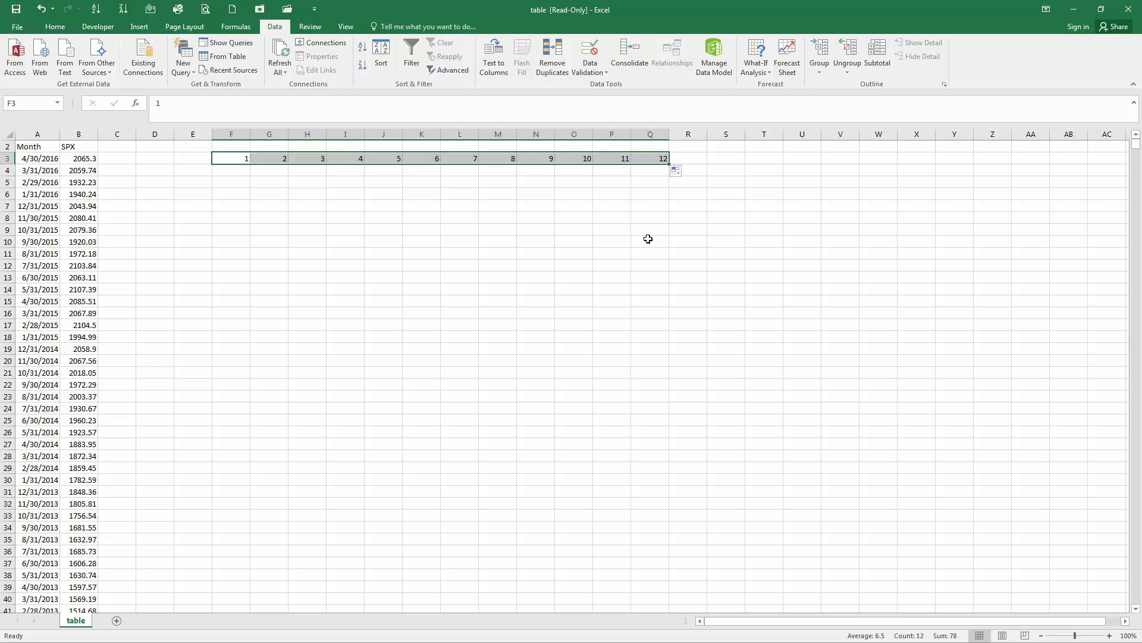
Step: Enter the years 2015 and 2014 in E4:E5 and extend the descending series to 1986 in E33
left_click(206, 173)
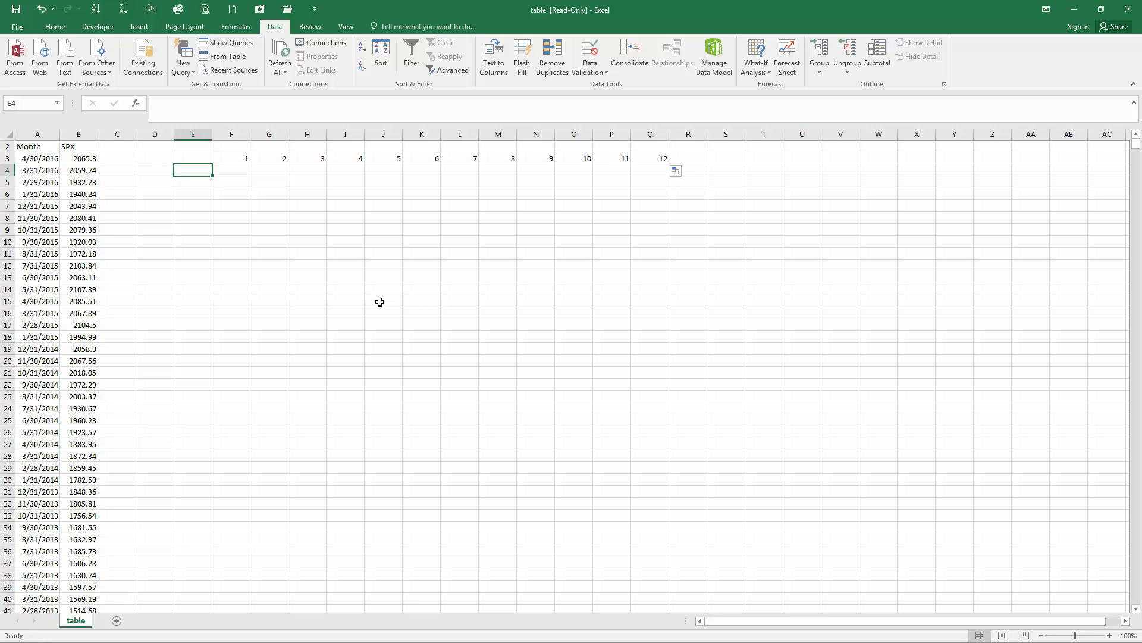
type("201")
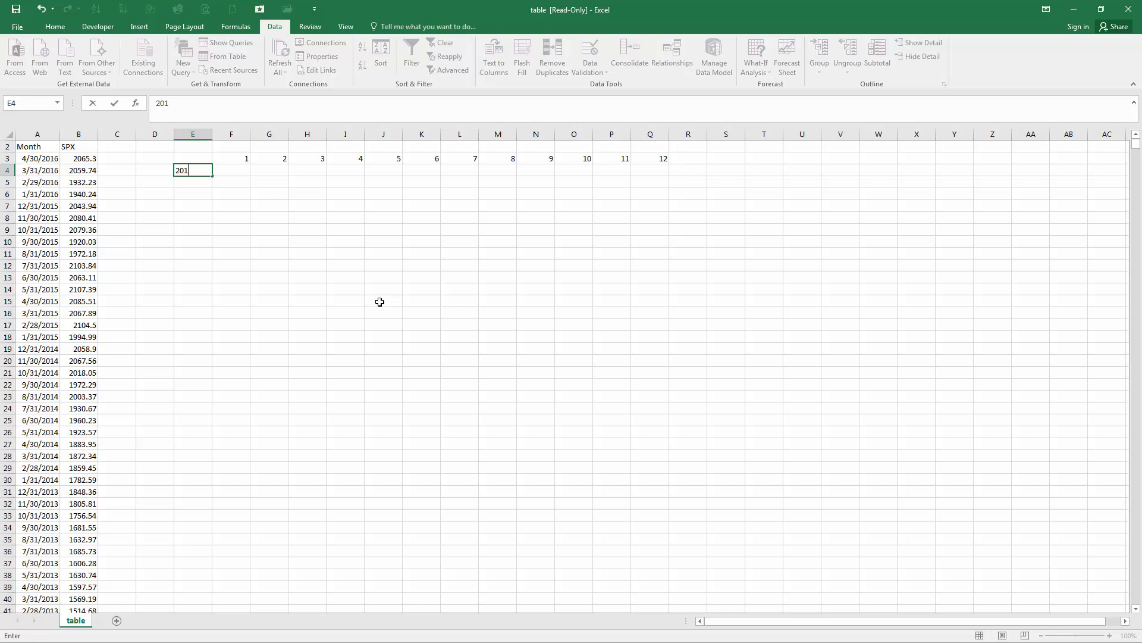
type("5")
key("Return")
type("2014")
key("ctrl+Return")
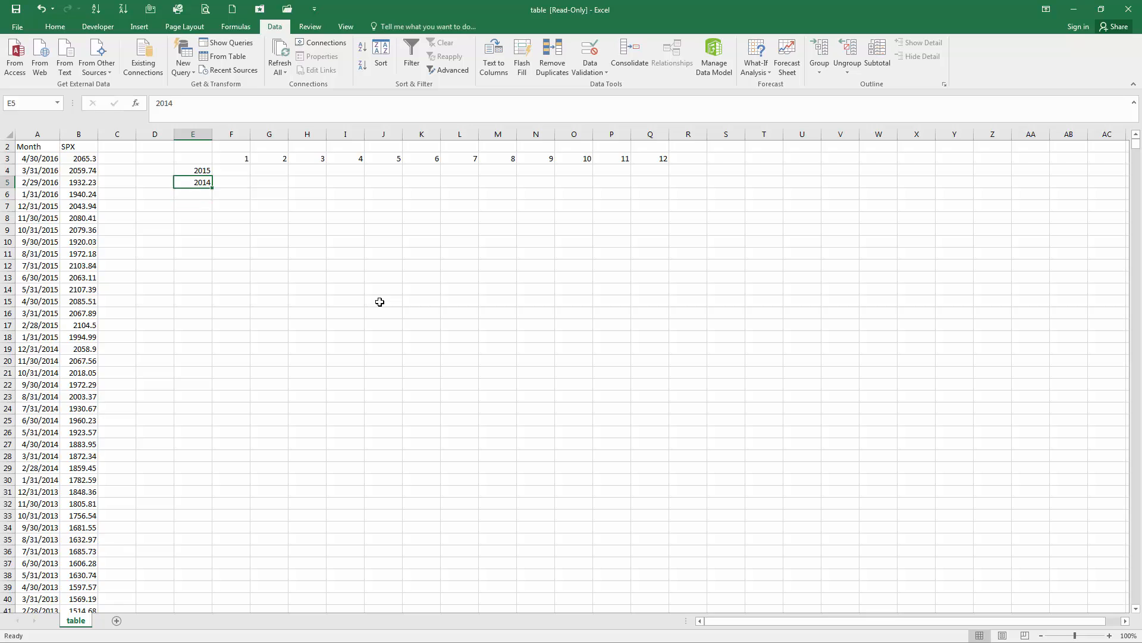
key("Up")
key("shift+Down")
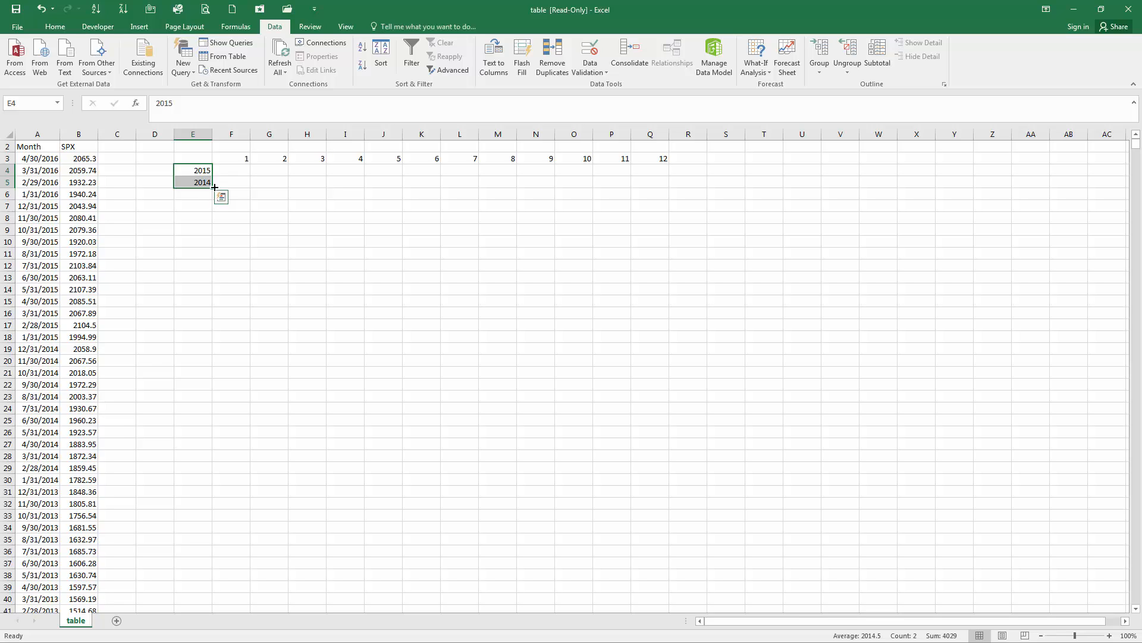
left_click_drag(215, 188, 198, 526)
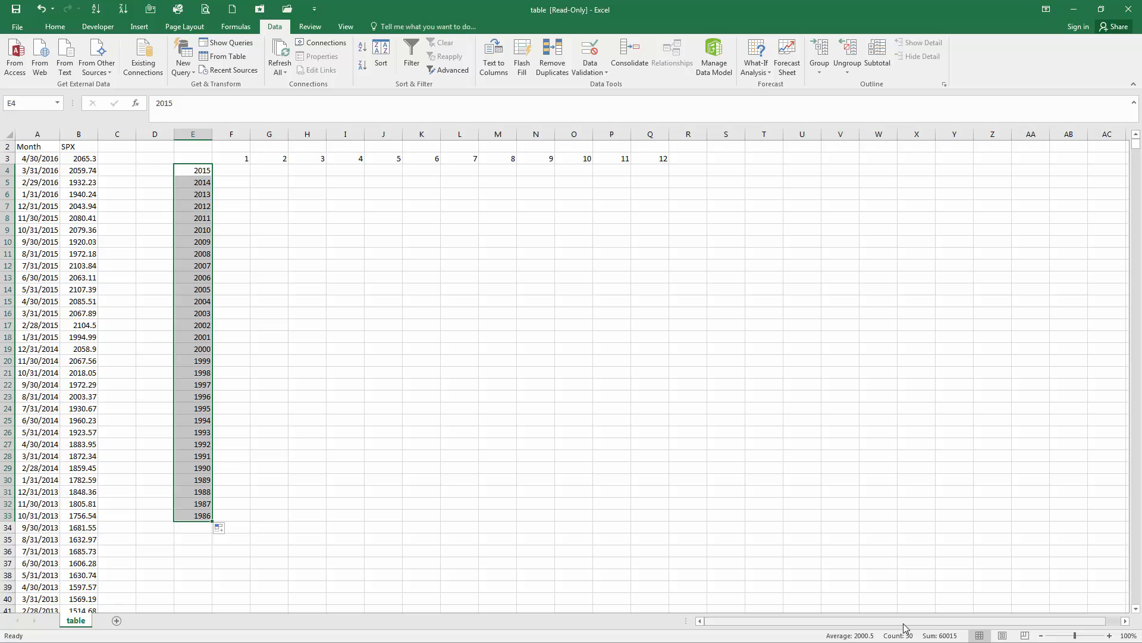
Step: Apply all borders to the year-by-month grid F4:Q32 and extend them to row 33 for 1986
left_click(243, 173)
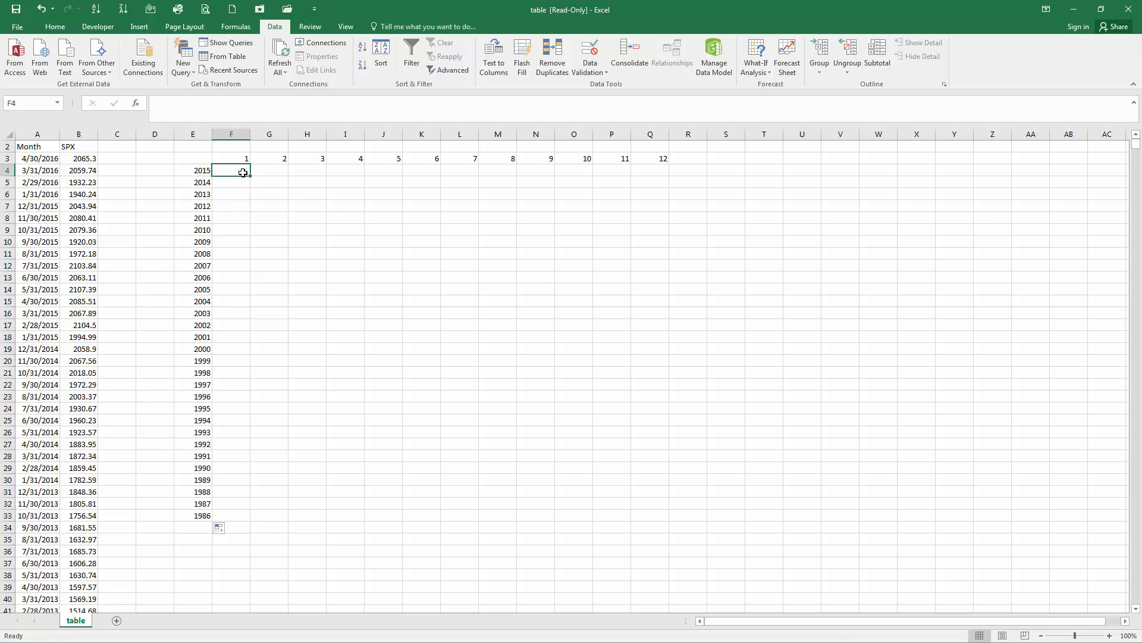
mouse_move(237, 169)
left_mouse_down()
mouse_move(268, 520)
mouse_move(719, 501)
mouse_move(663, 500)
left_mouse_up()
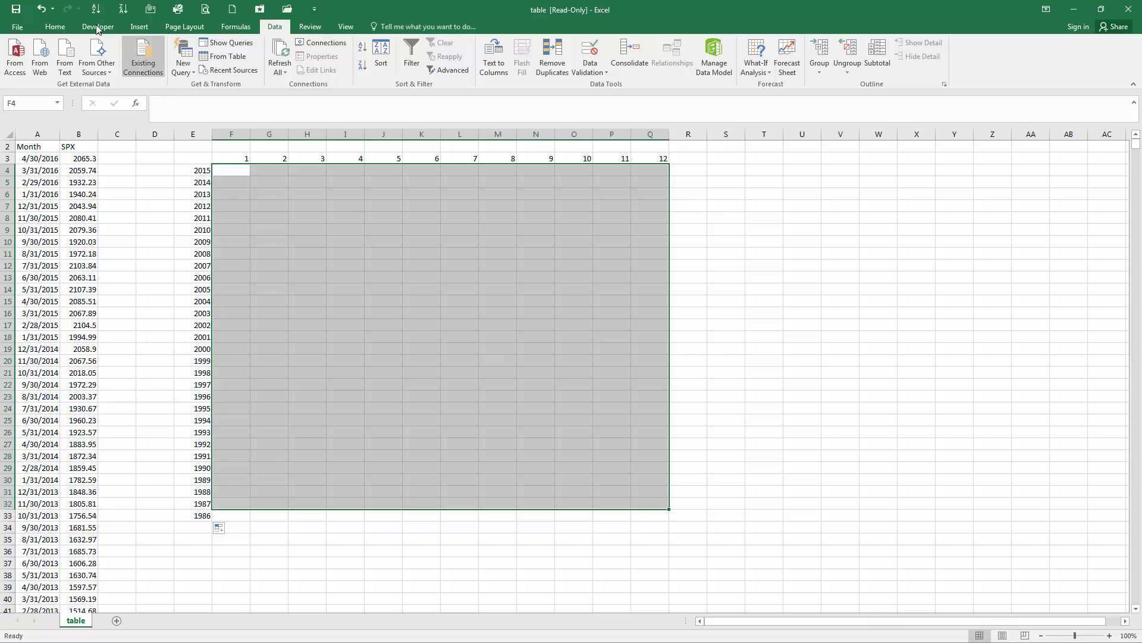
left_click(55, 27)
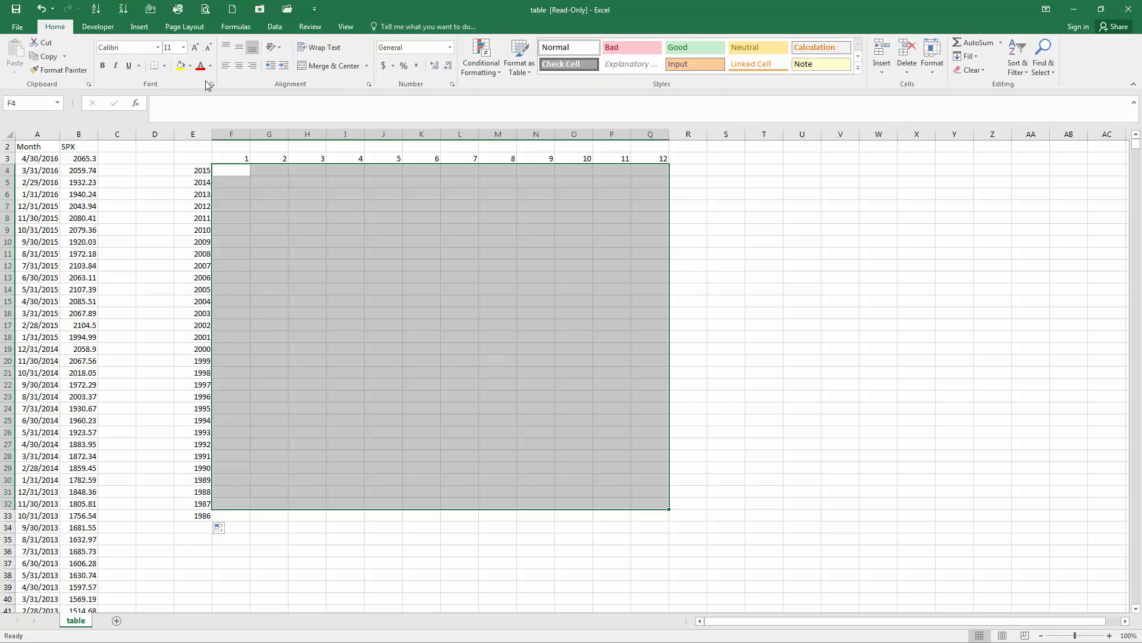
left_click(166, 66)
left_click(171, 177)
left_click(239, 173)
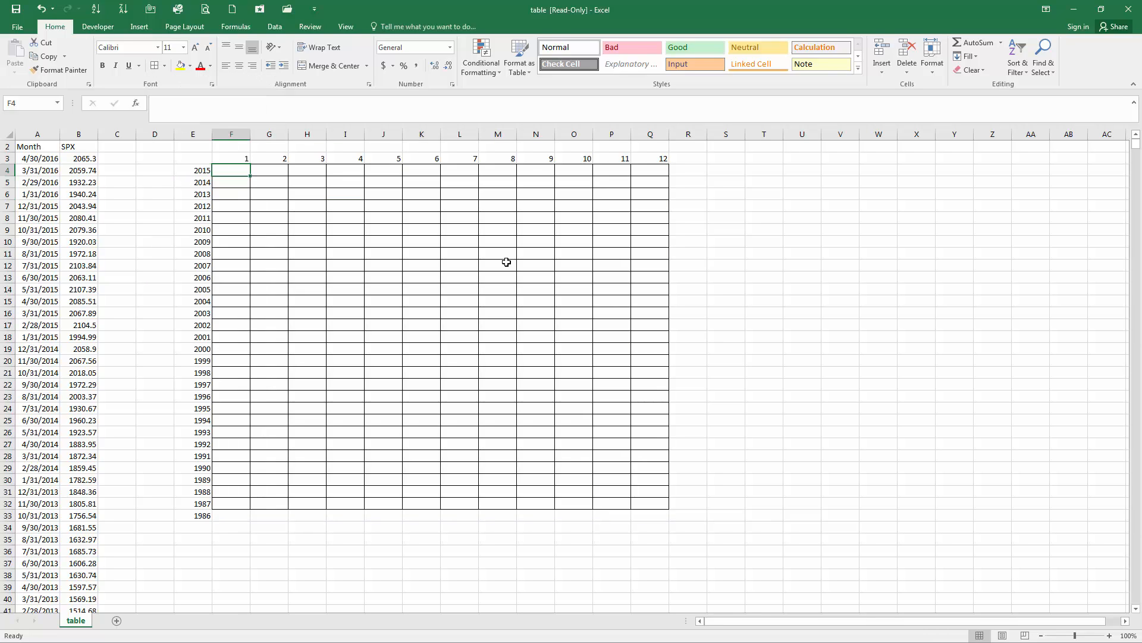
mouse_move(237, 503)
left_mouse_down()
mouse_move(456, 517)
mouse_move(633, 505)
mouse_move(668, 523)
left_mouse_up()
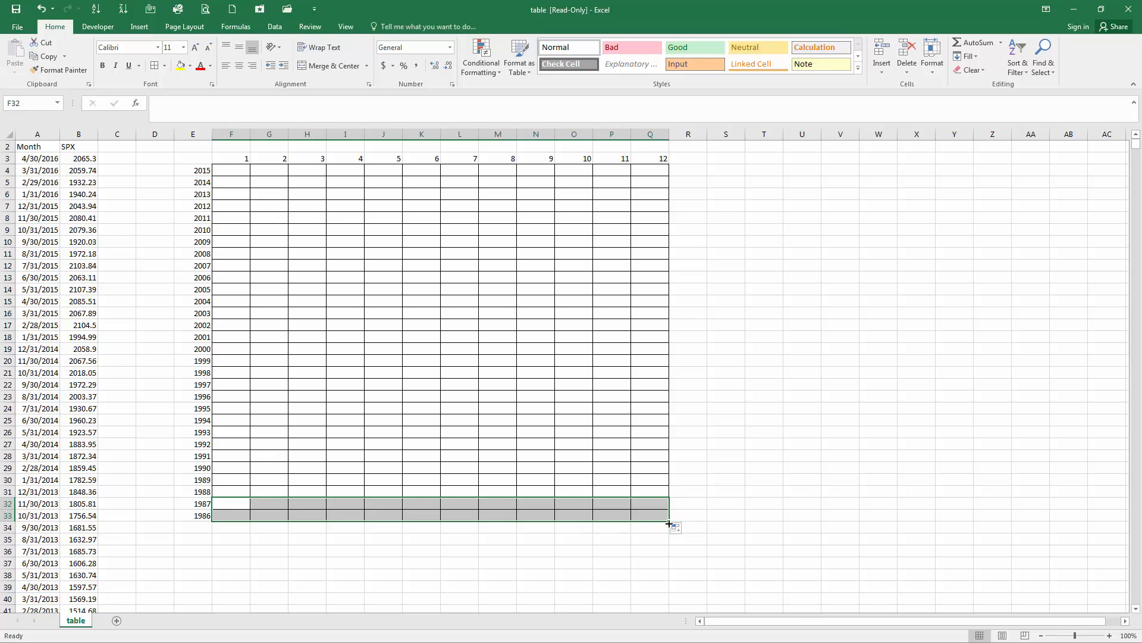
left_click(227, 169)
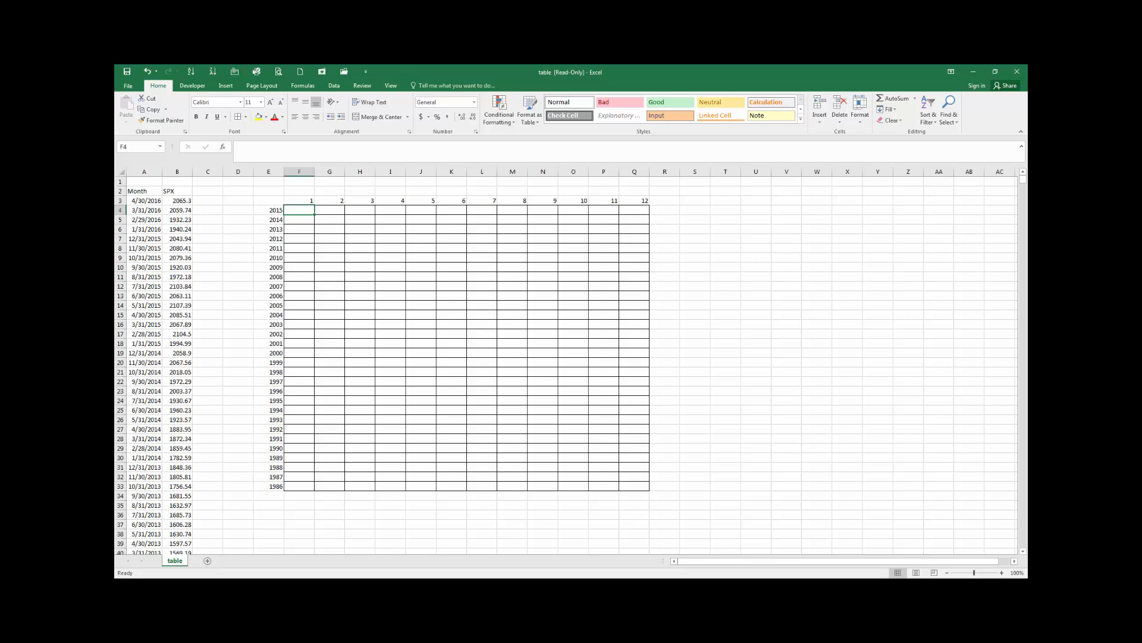
Step: Add the column headers Month in C2 and Year in D2
left_click(208, 191)
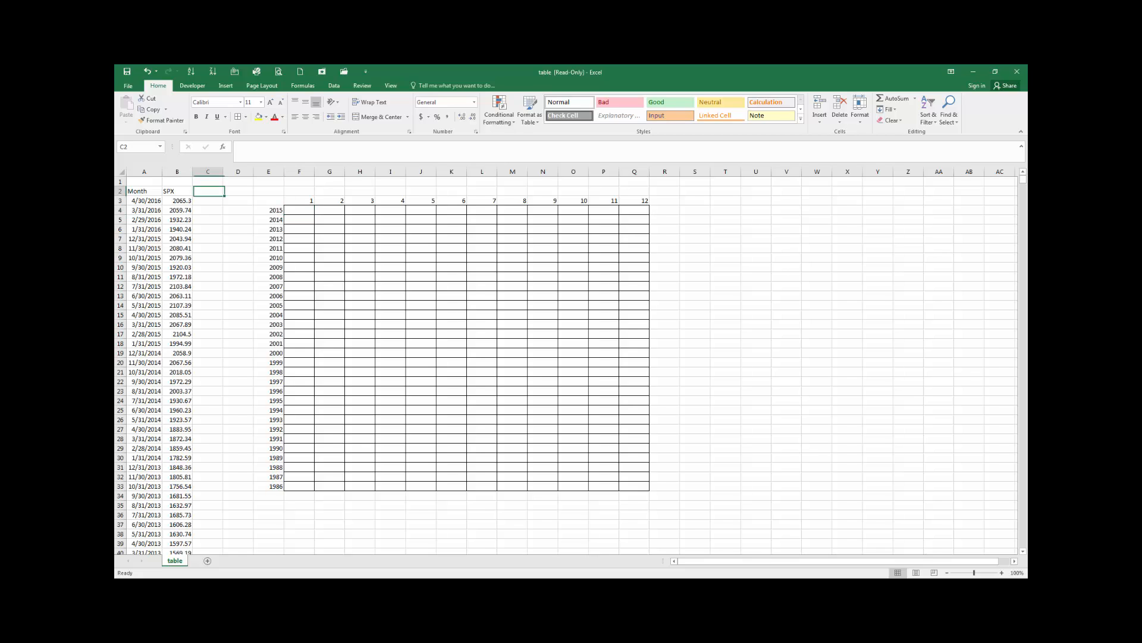
type("Month")
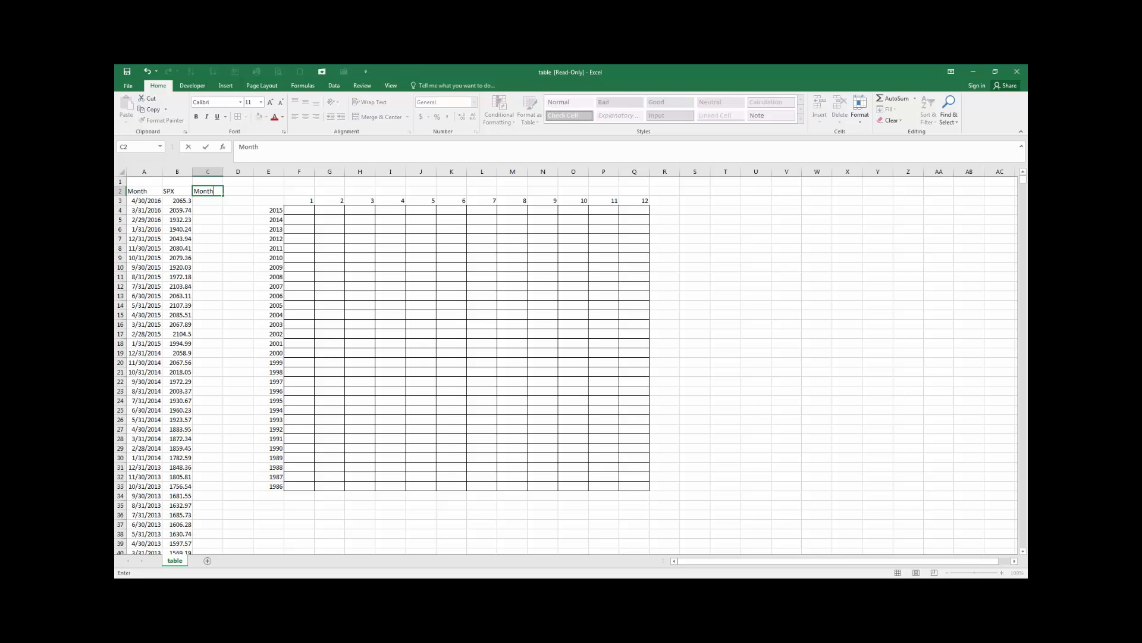
key("Tab")
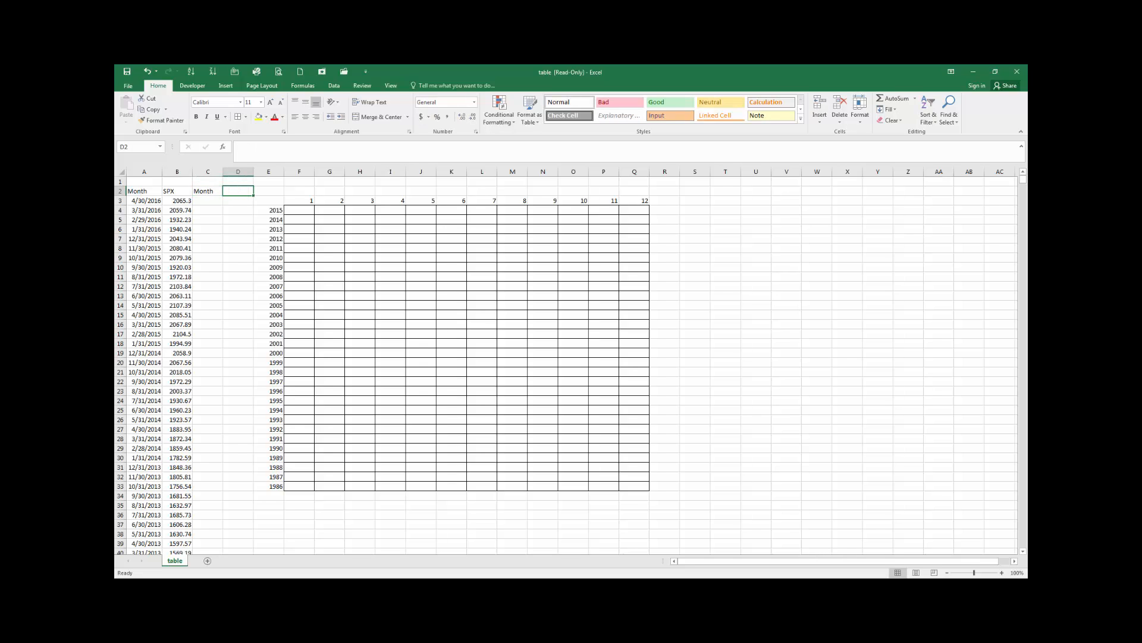
type("Yaer")
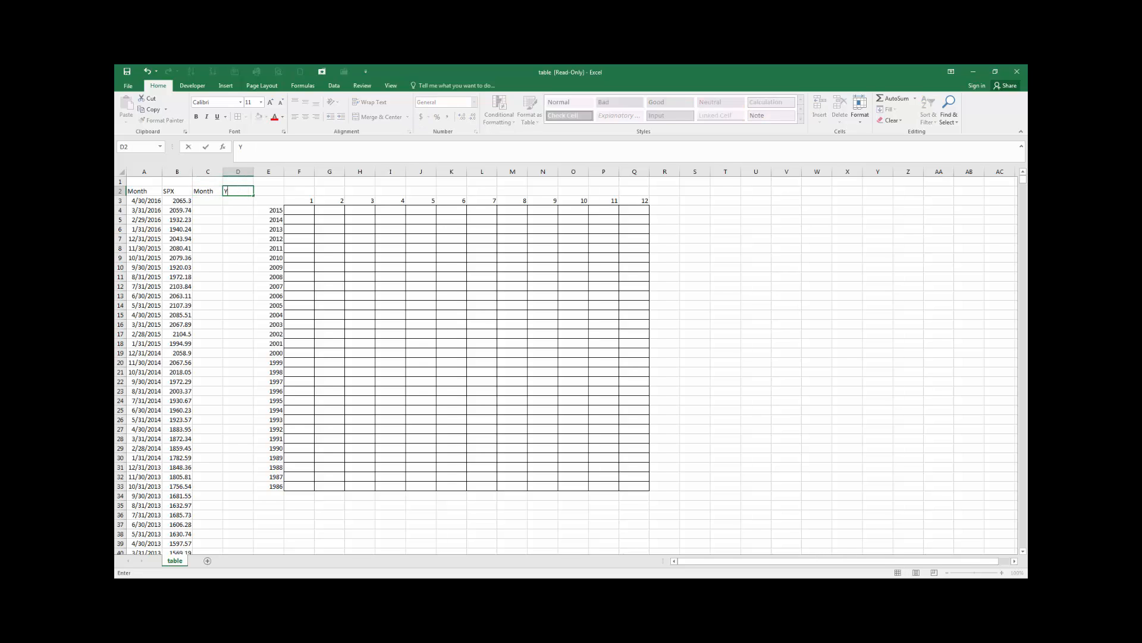
key("BackSpace")
key("BackSpace")
key("BackSpace")
type("ear")
key("Return")
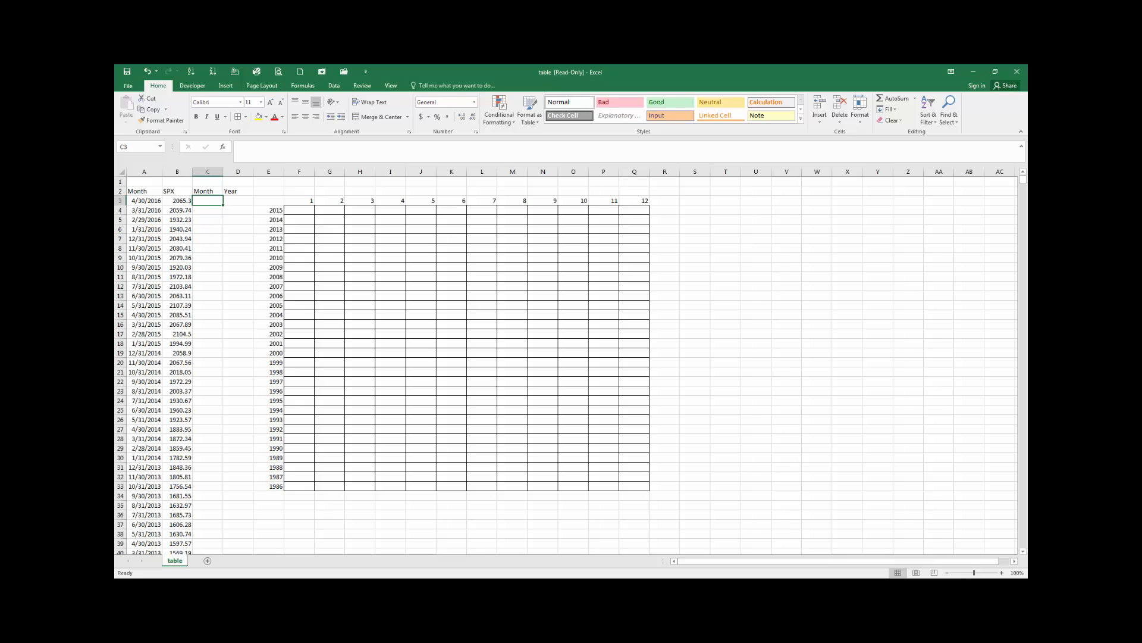
Step: Enter the formula =MONTH(A3) in C3 to extract the month number from the date
type("=")
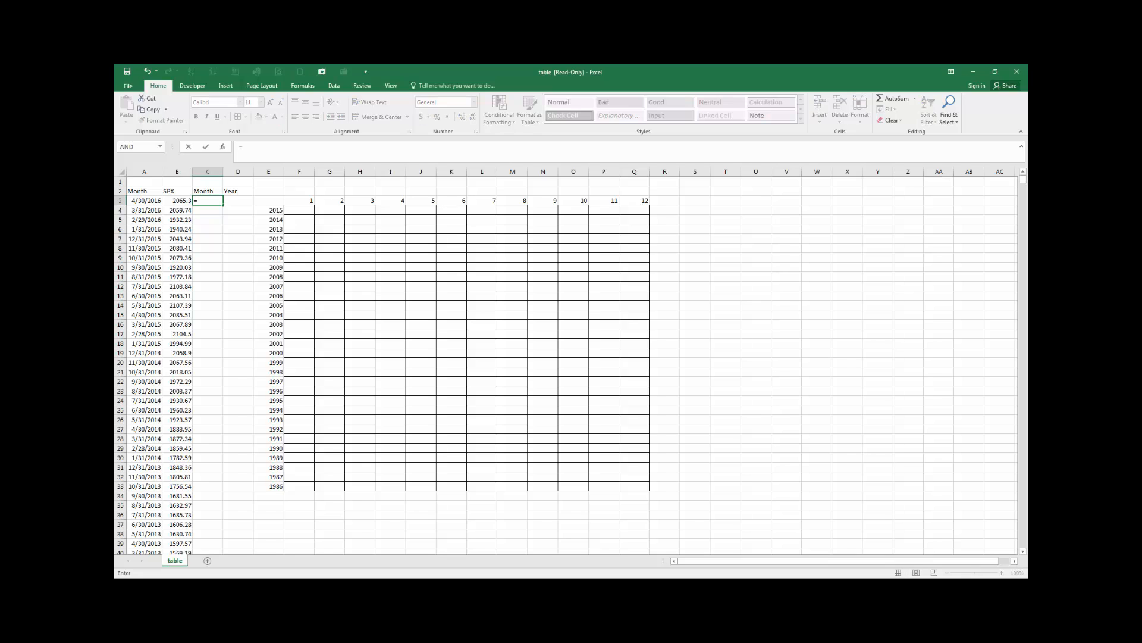
type("month(")
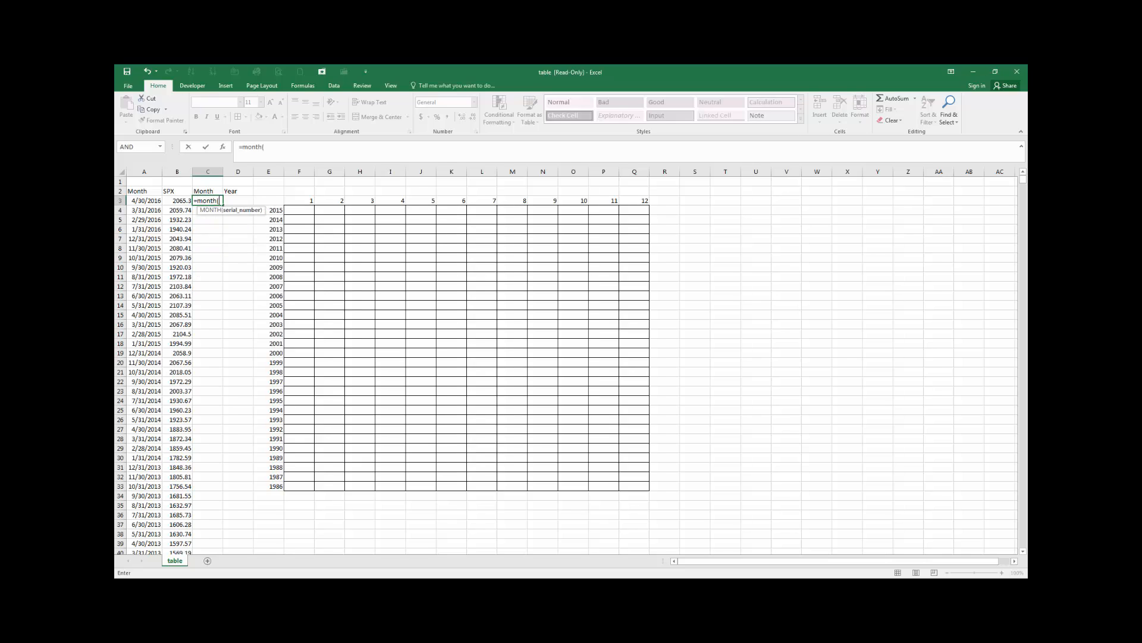
key("Left")
key("Left")
key("Return")
key("Up")
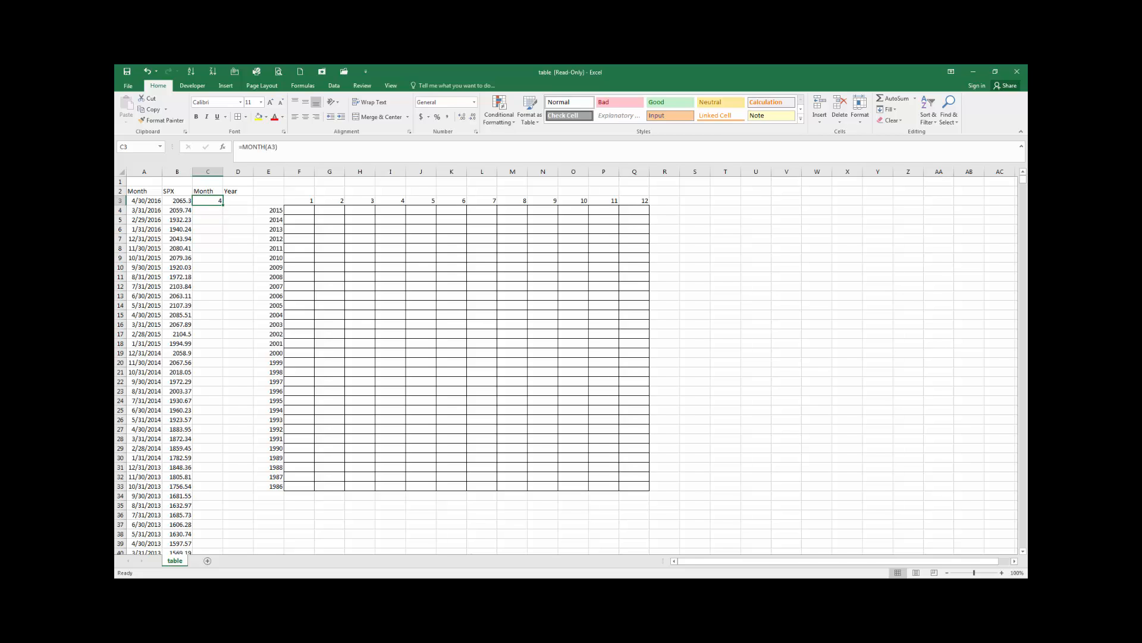
type("0")
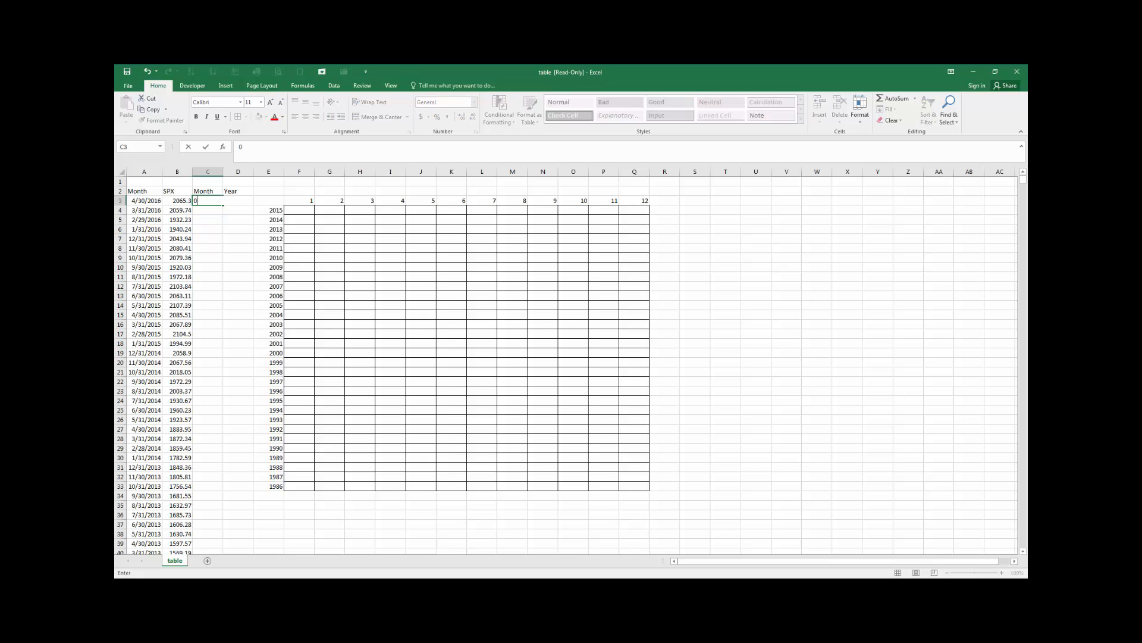
key("Escape")
Step: Enter a YEAR formula in D3 that extracts the year from the date in A3
key("Right")
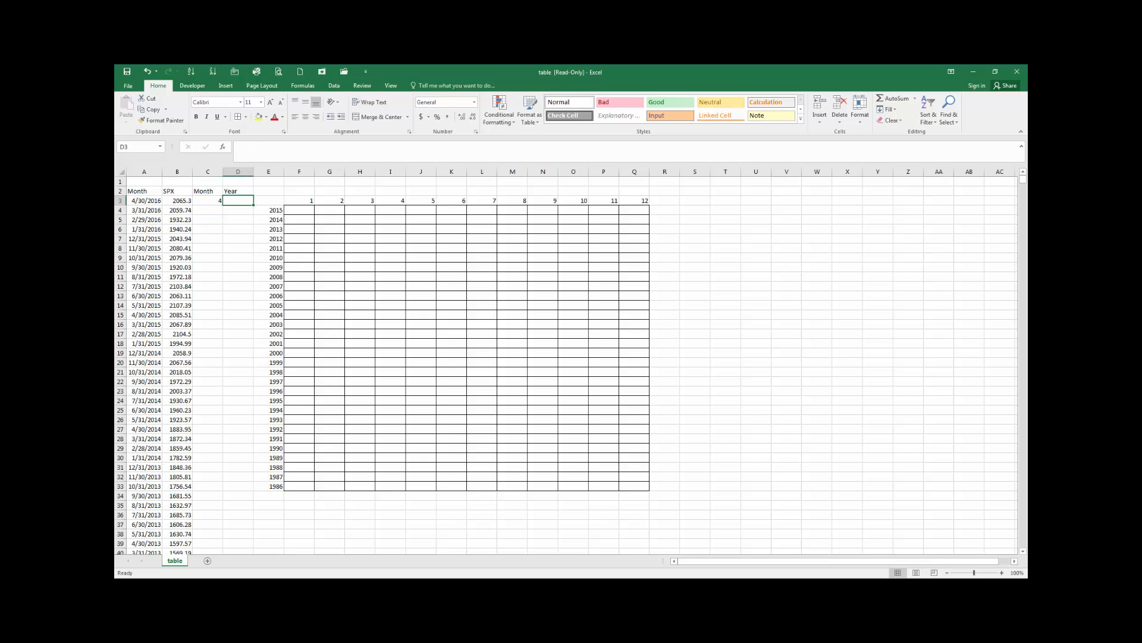
type("=year")
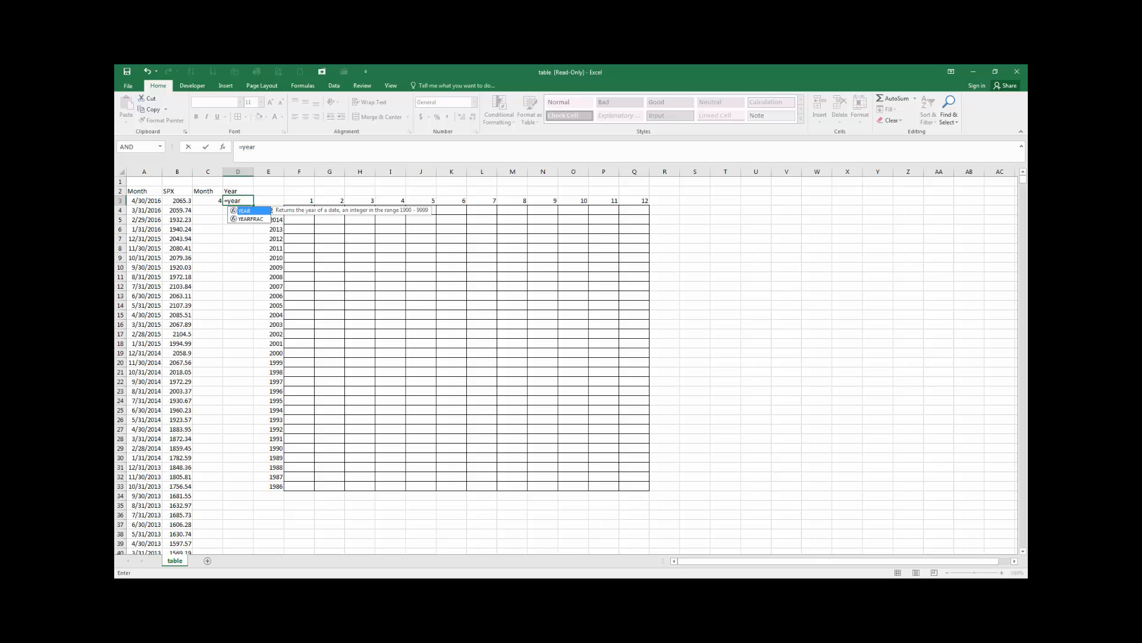
type("(")
key("Left")
key("Left")
key("Left")
key("Return")
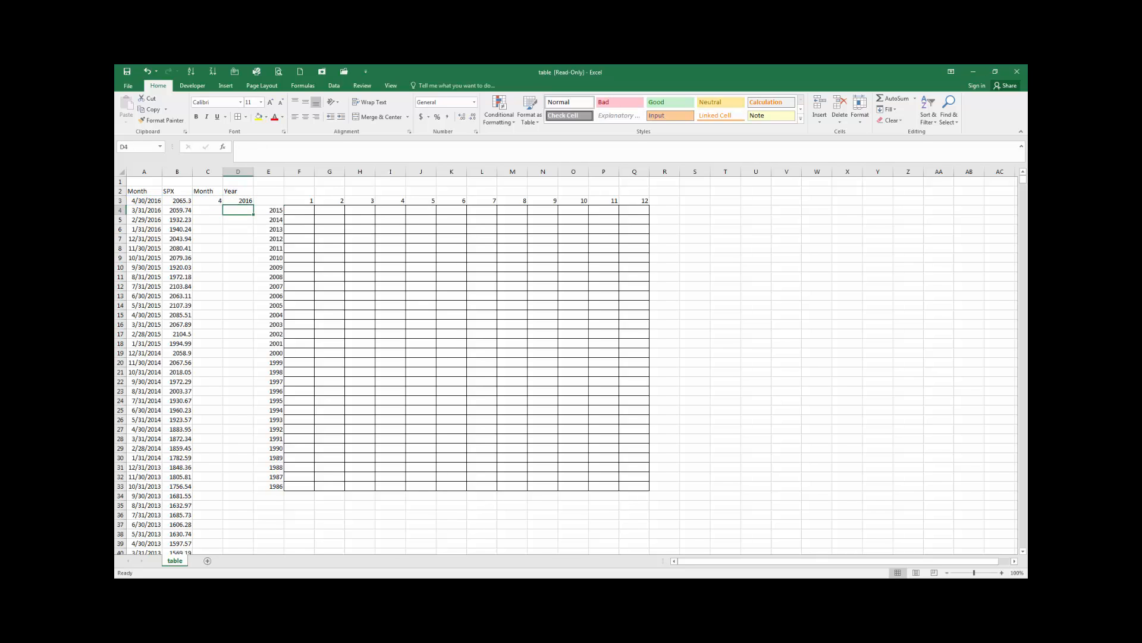
Step: Fill the MONTH and YEAR formulas in C3:D3 down to the end of the data
key("Up")
key("Left")
key("shift+Right")
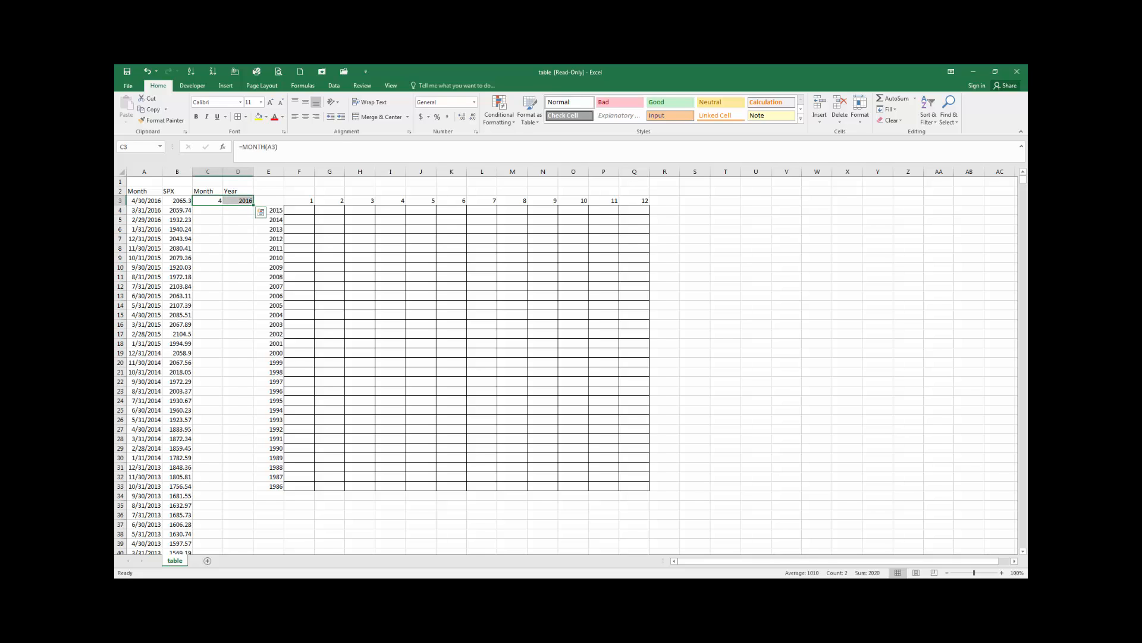
double_click(253, 205)
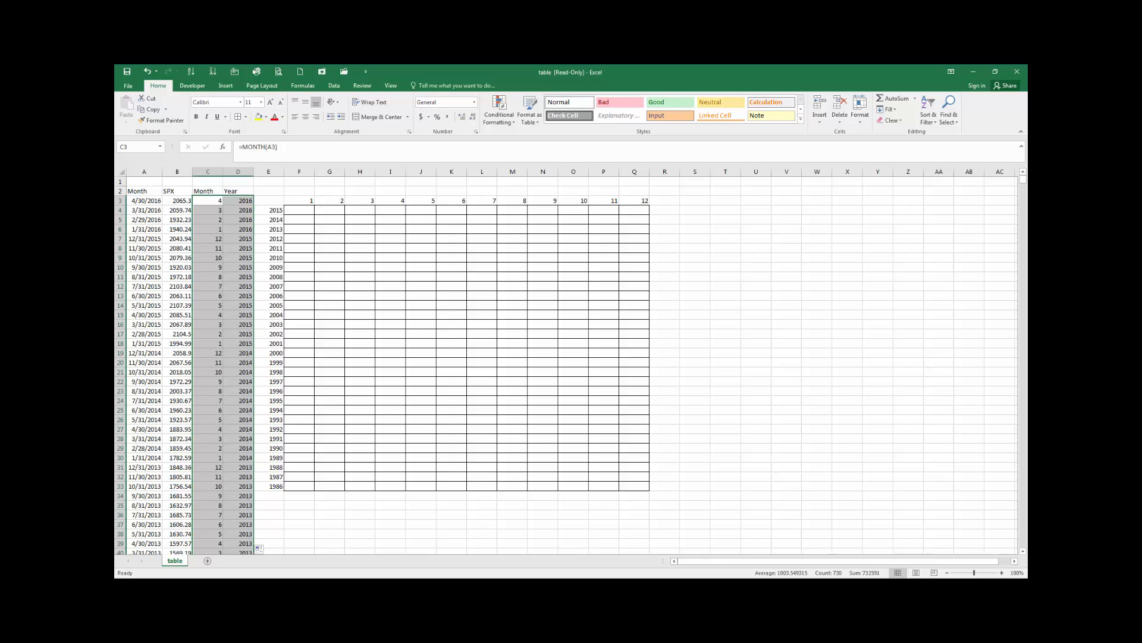
Step: Insert two blank columns before column E, between the Year column and the grid
left_click(268, 171)
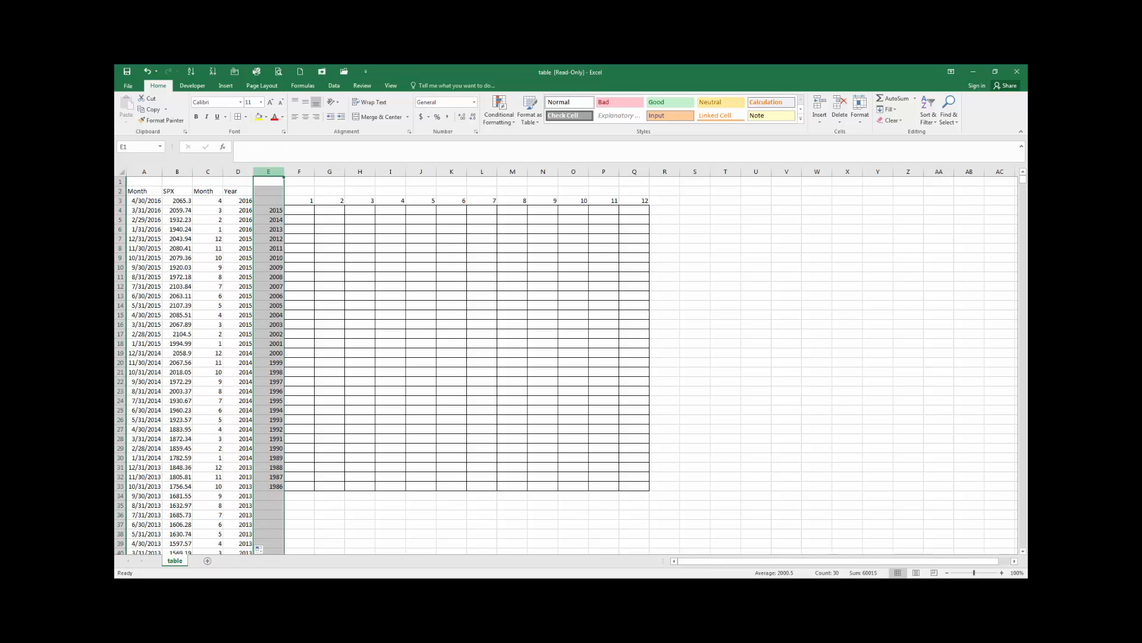
left_click(278, 174)
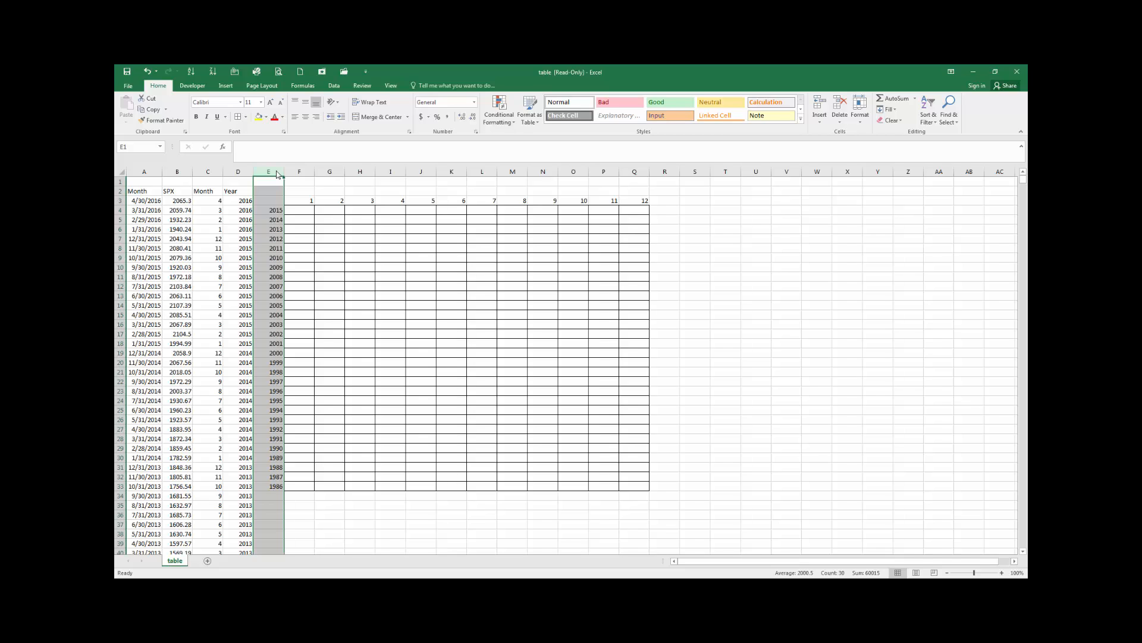
left_click_drag(276, 173, 295, 171)
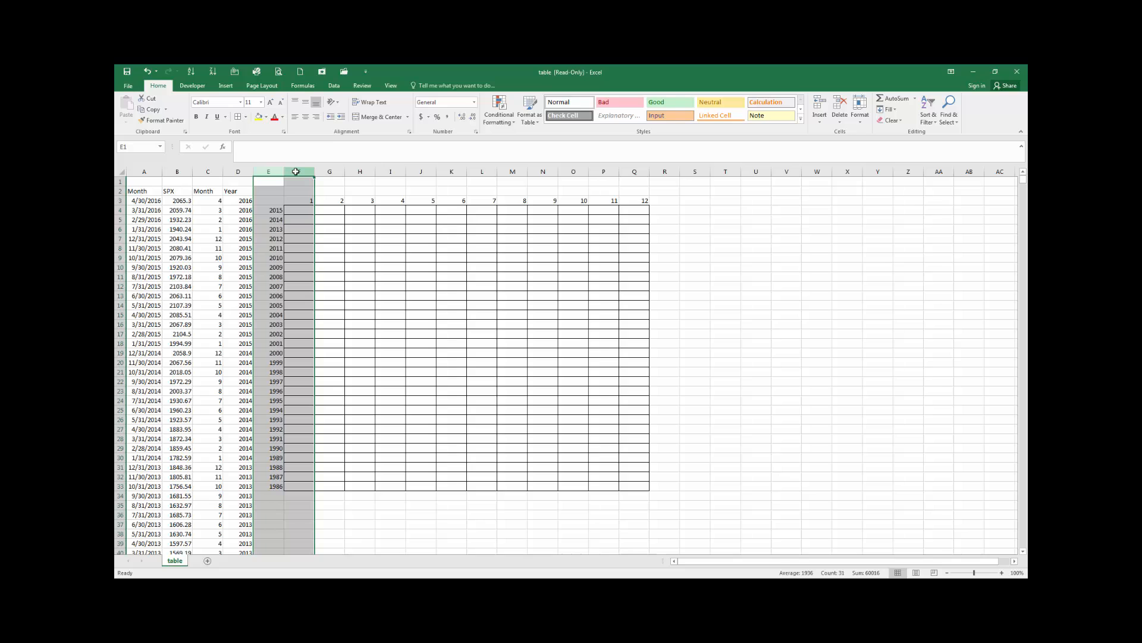
right_click(296, 178)
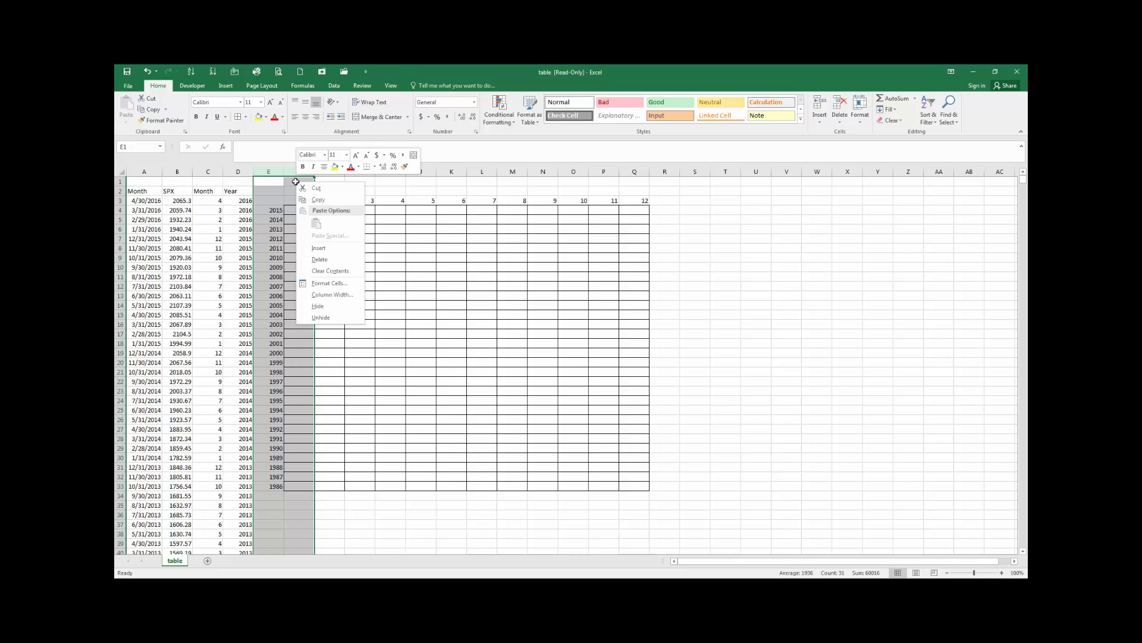
left_click(317, 246)
Step: Add the column header Return in E2, next to the Year header
left_click(264, 201)
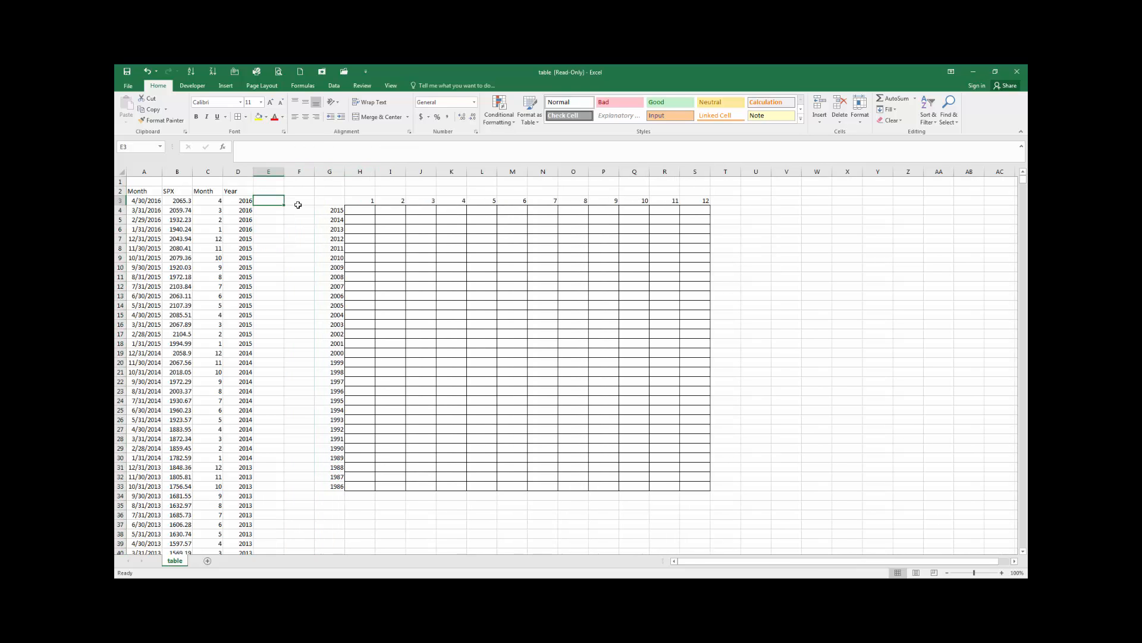
left_click(273, 192)
type("Return")
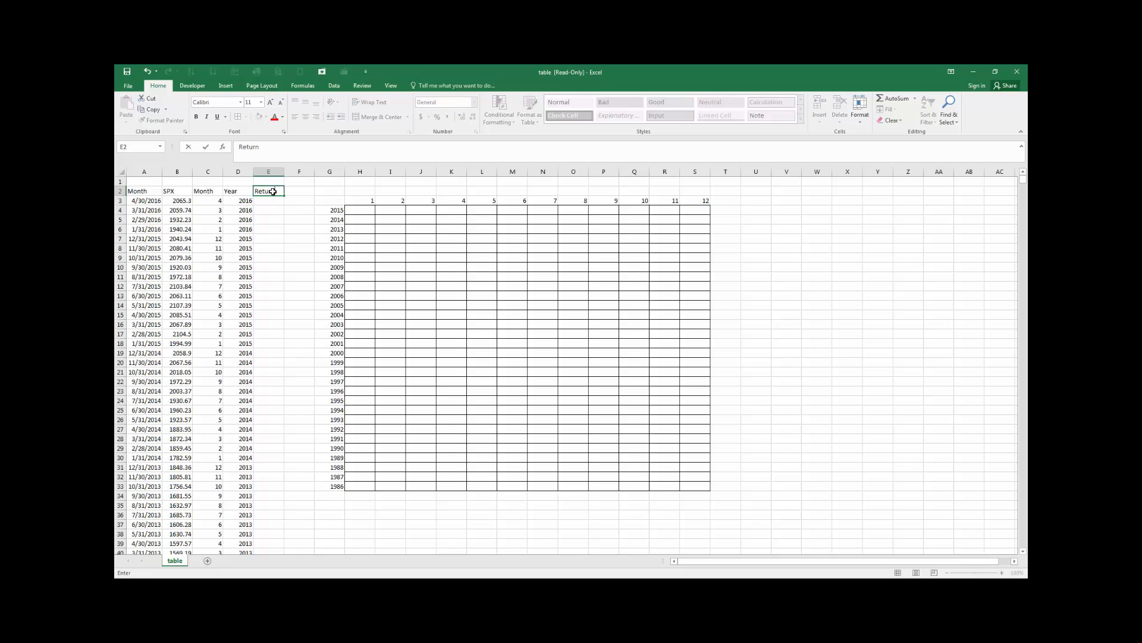
key("Return")
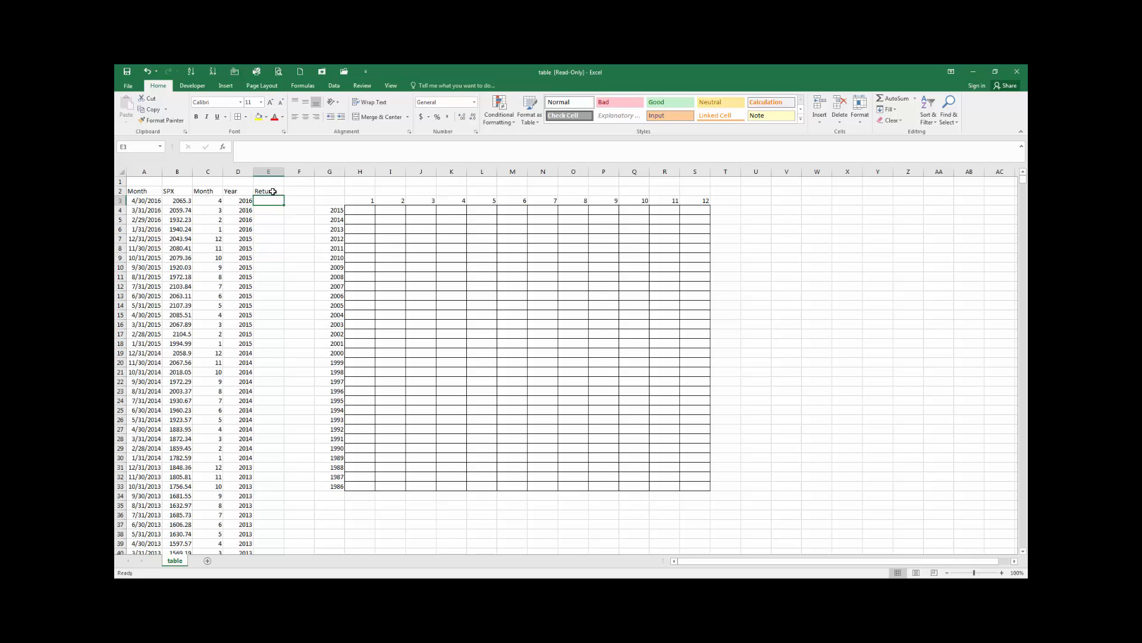
Step: Enter the monthly return formula =B3/B4-1 in E3, dividing the current SPX close by the prior month's close
type("=")
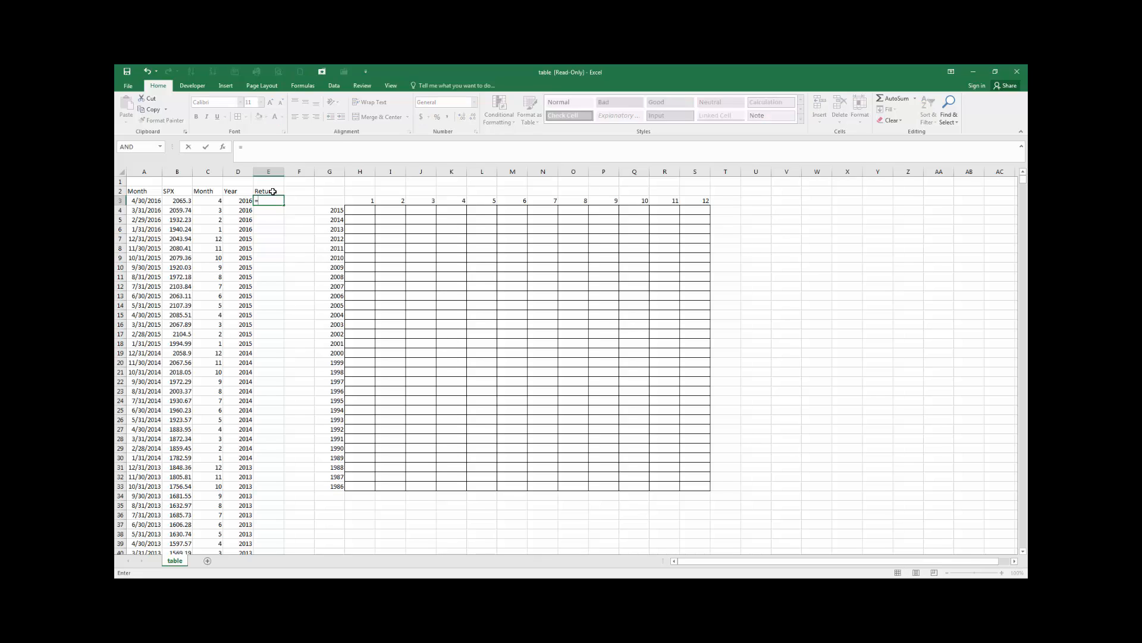
key("Left")
key("Left")
key("Left")
key("Left")
key("Right")
type("/")
key("Down")
key("Left")
key("Left")
key("Left")
key("Left")
key("Right")
type("-")
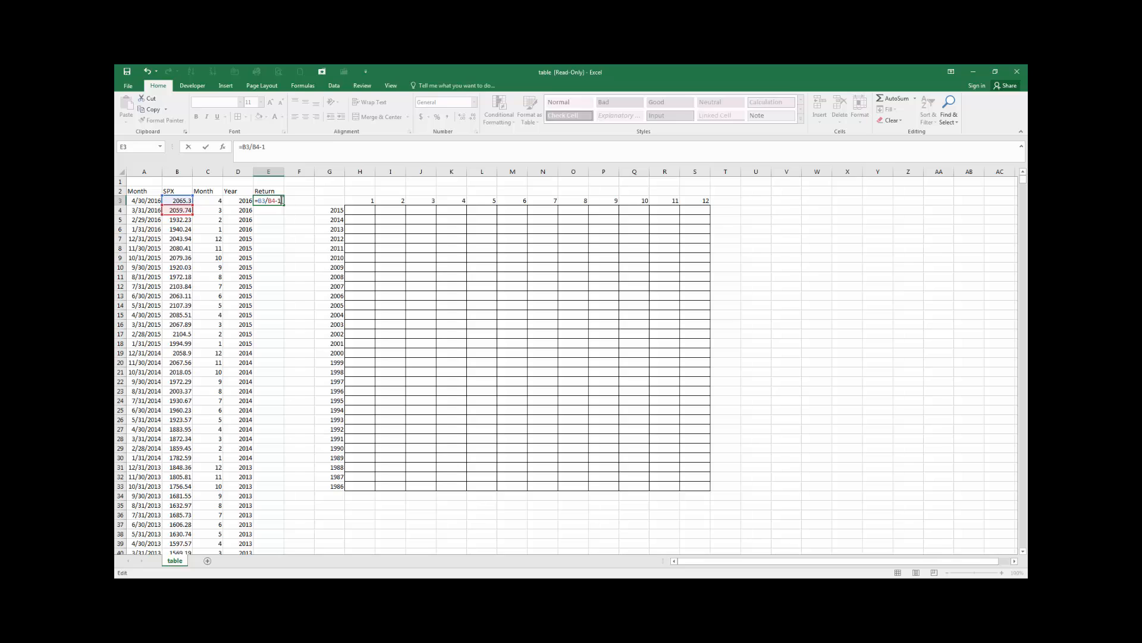
key("ctrl+Return")
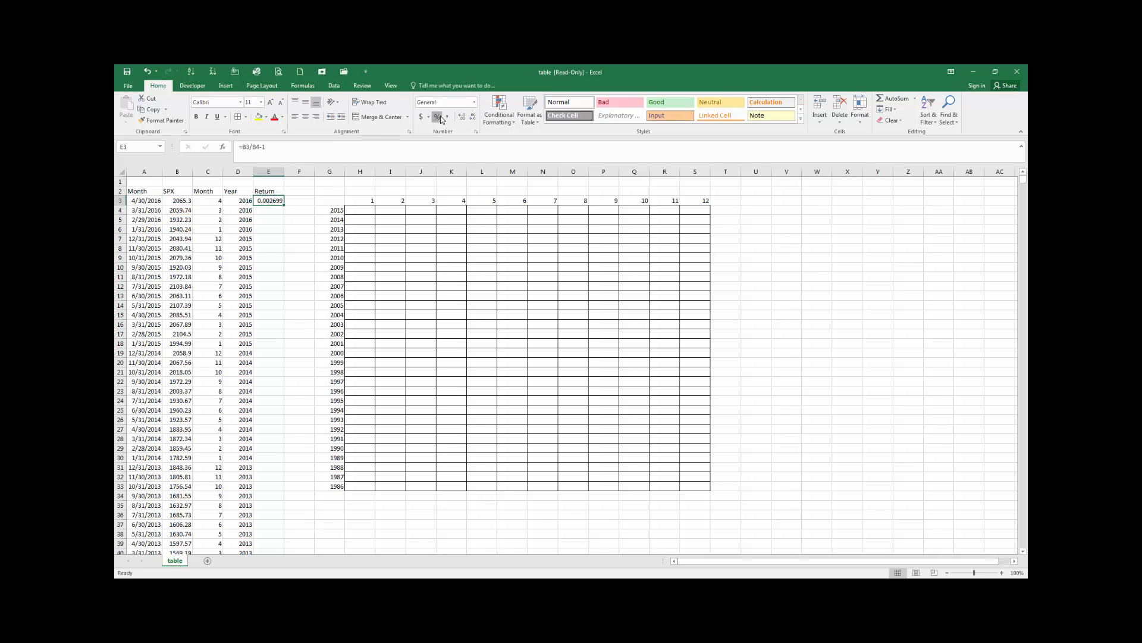
Step: Format E3 as a percentage with two decimals and fill the return formula down to the end of the data
left_click(436, 117)
left_click(462, 117)
left_click(462, 117)
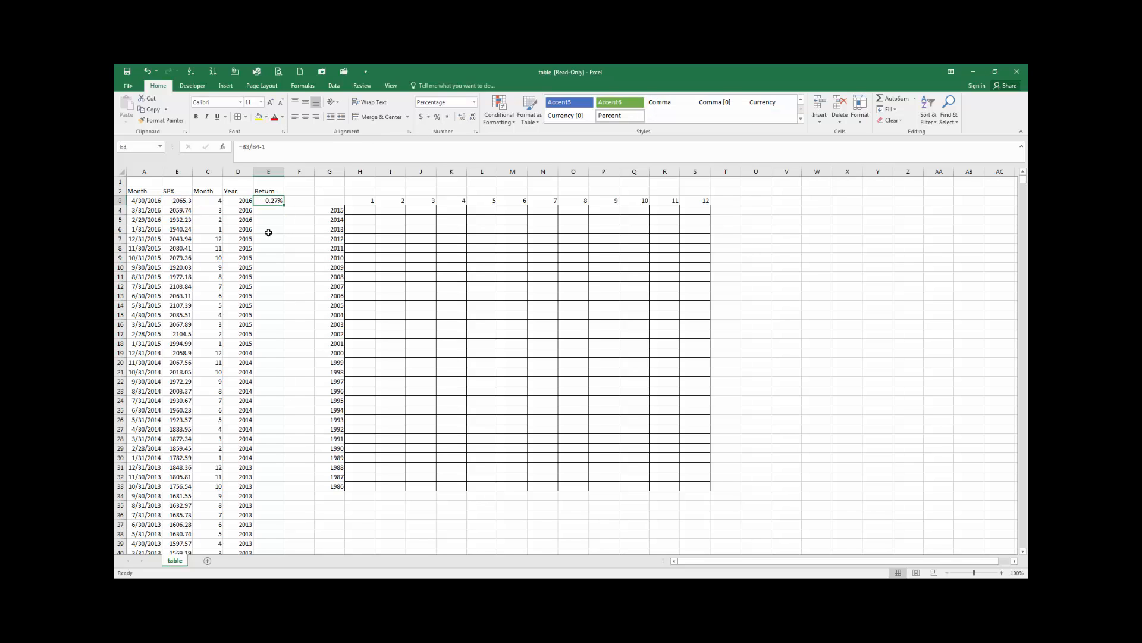
double_click(284, 205)
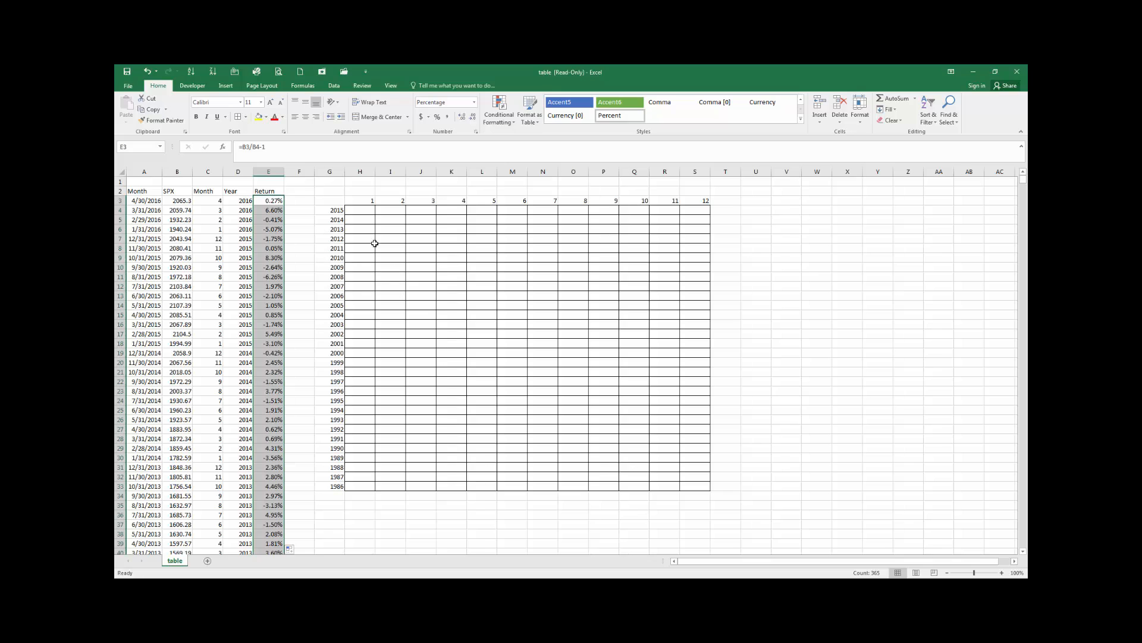
Step: Start a SUMIFS formula in H4 that sums column E where the years in column D match G4
left_click(363, 212)
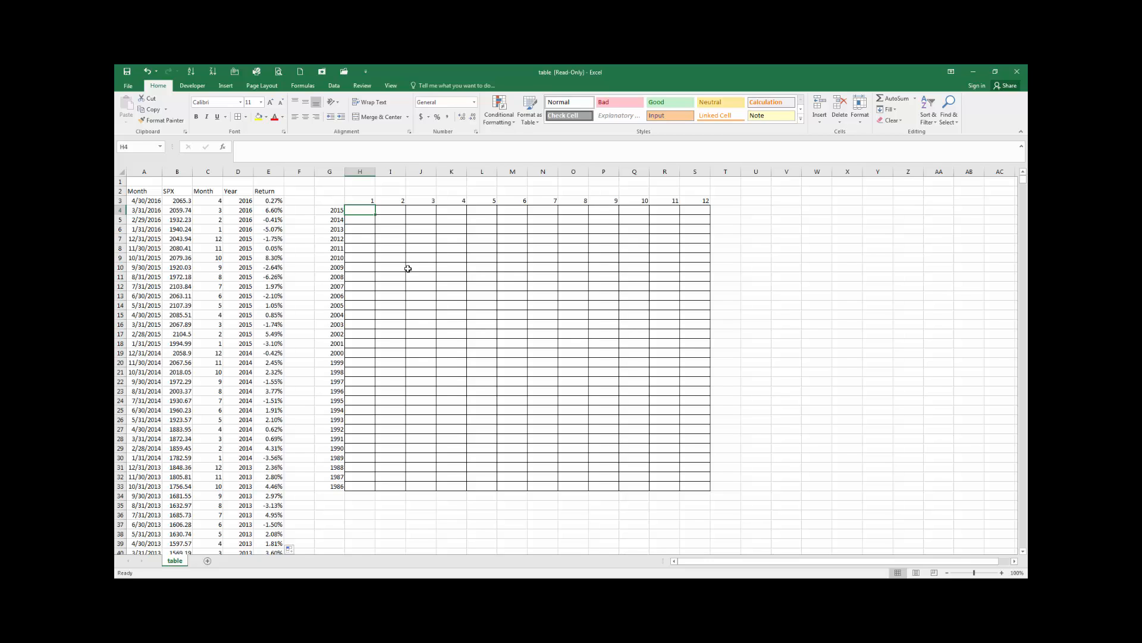
type("=sumi")
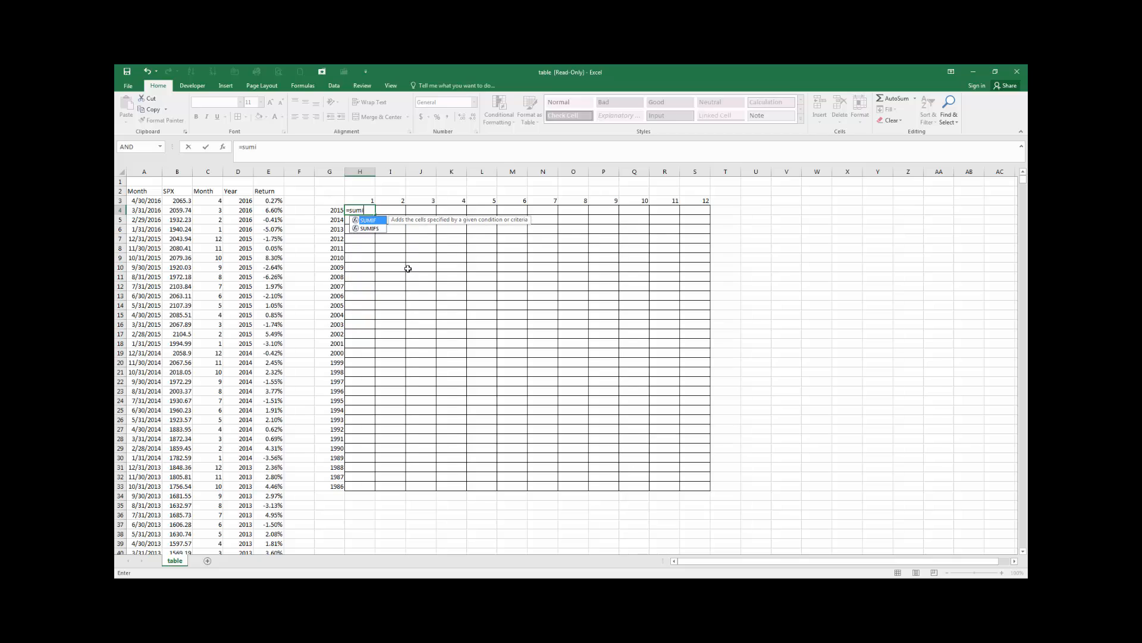
type("fs(")
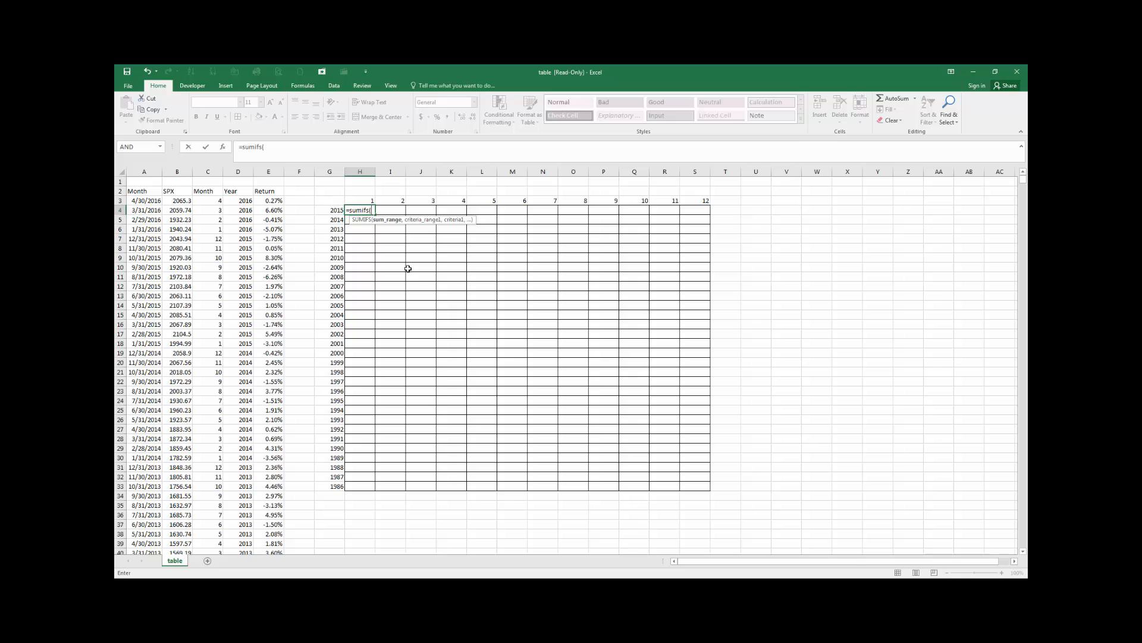
left_click(269, 171)
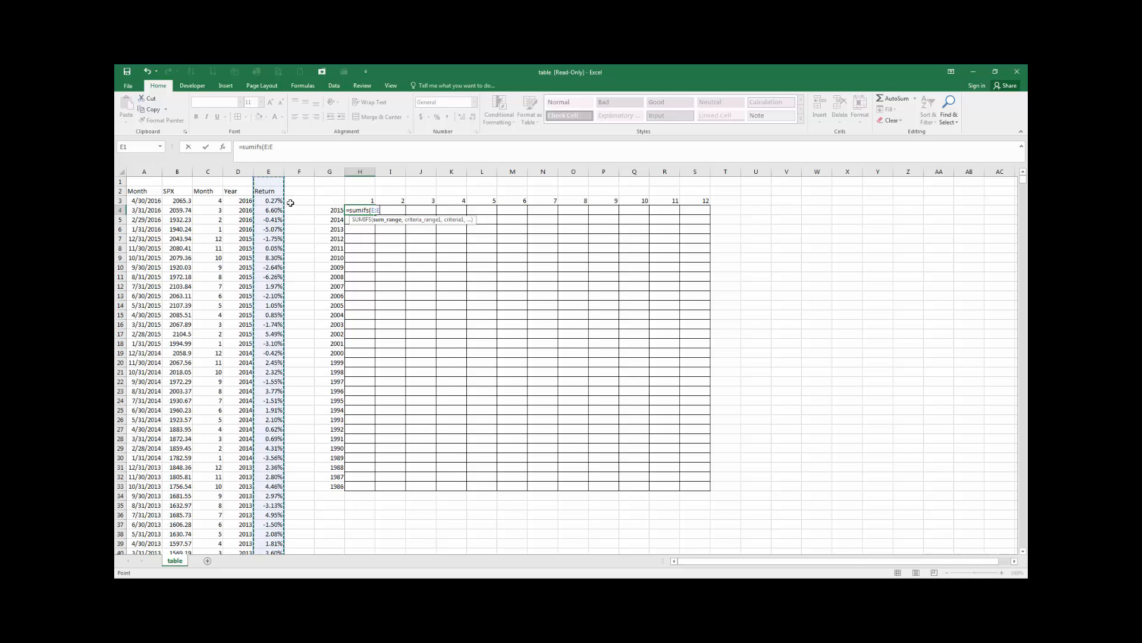
type(",")
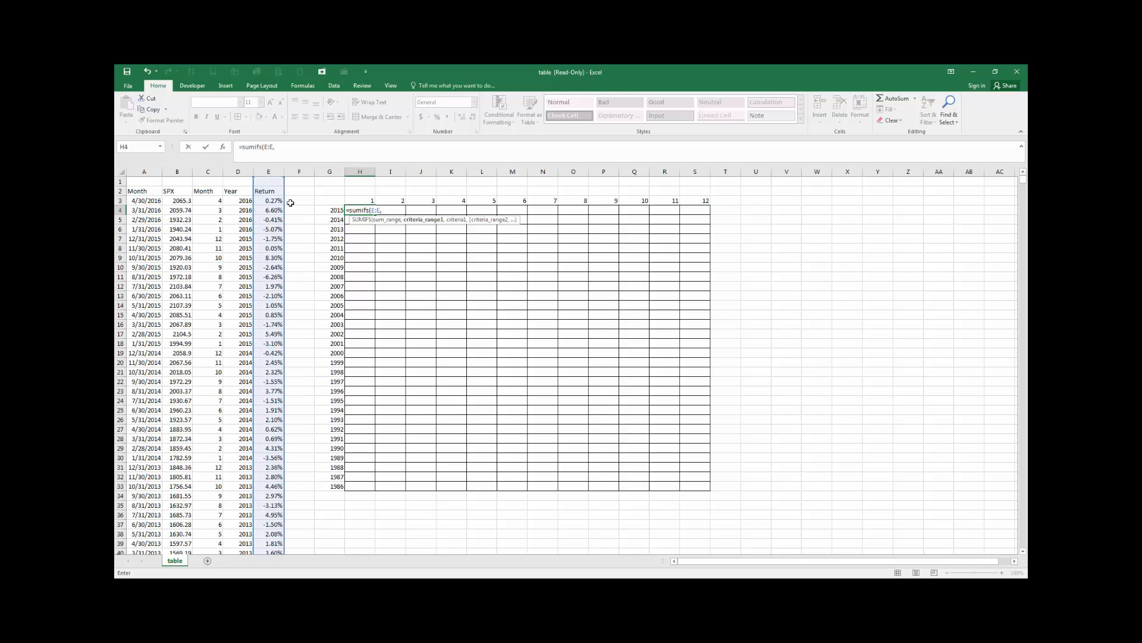
left_click(240, 172)
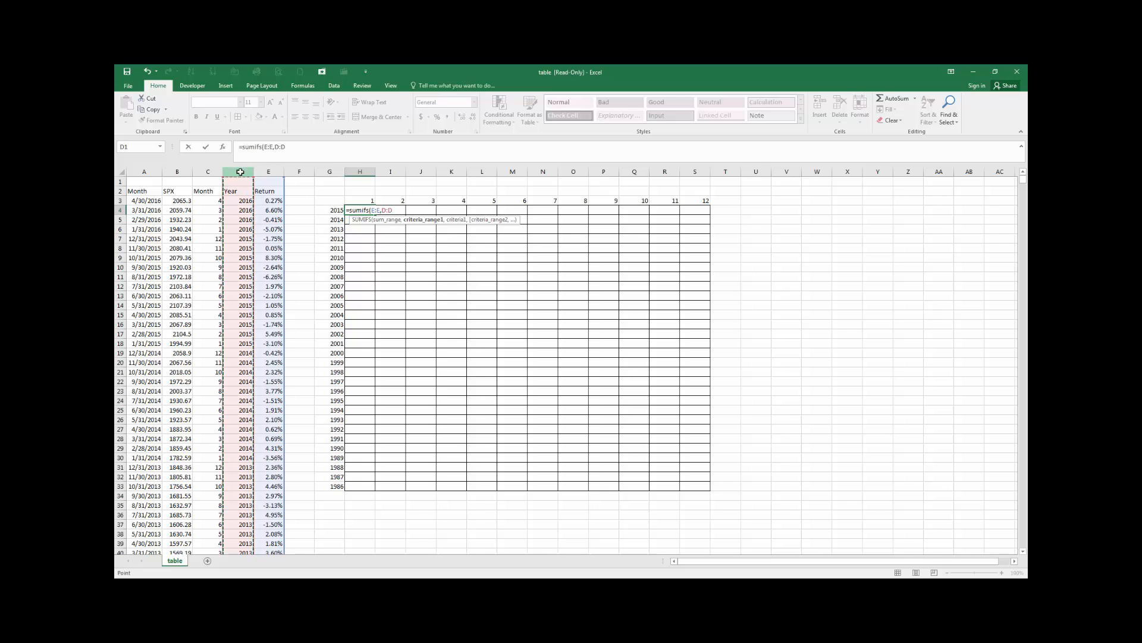
type(",")
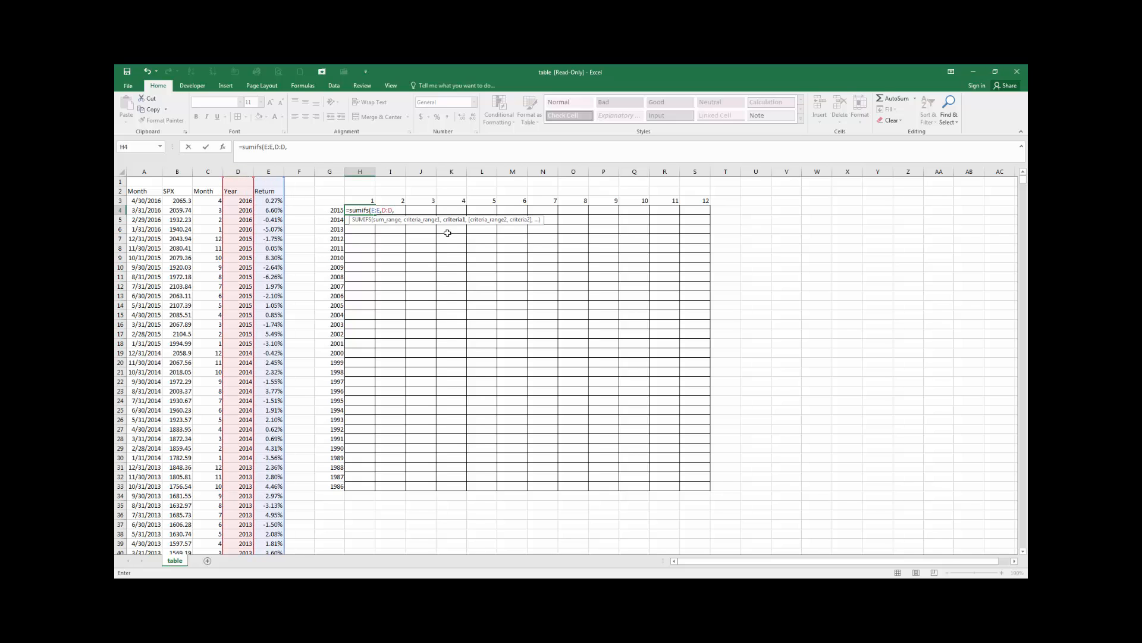
left_click(333, 209)
type(",")
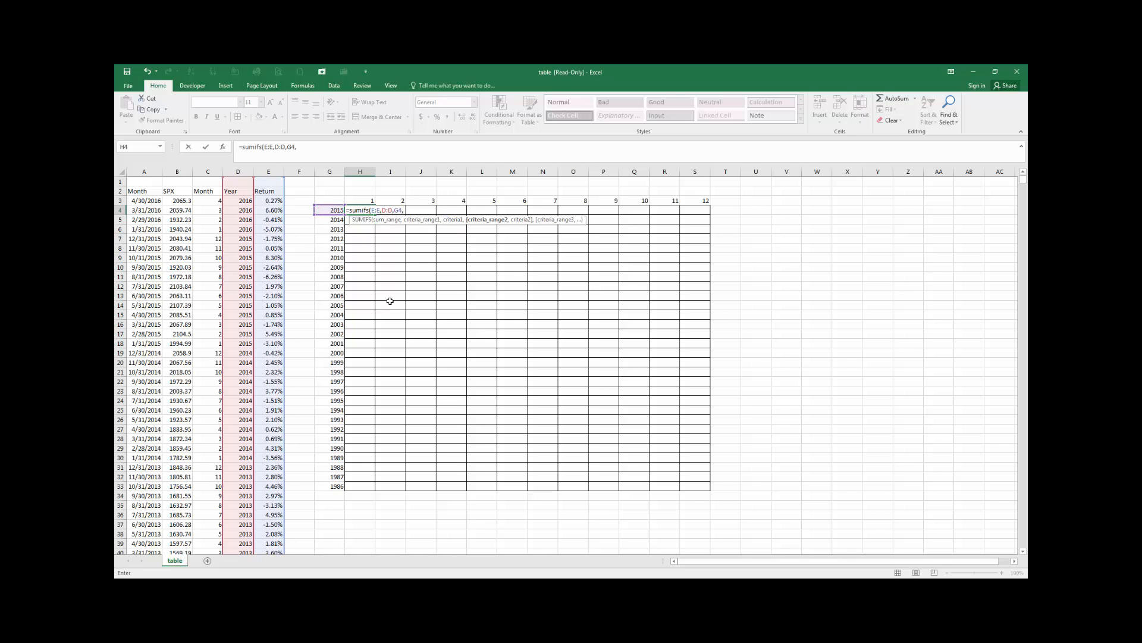
Step: Add the second SUMIFS criterion matching the months in column C to H3, and complete the H4 formula
left_click(211, 171)
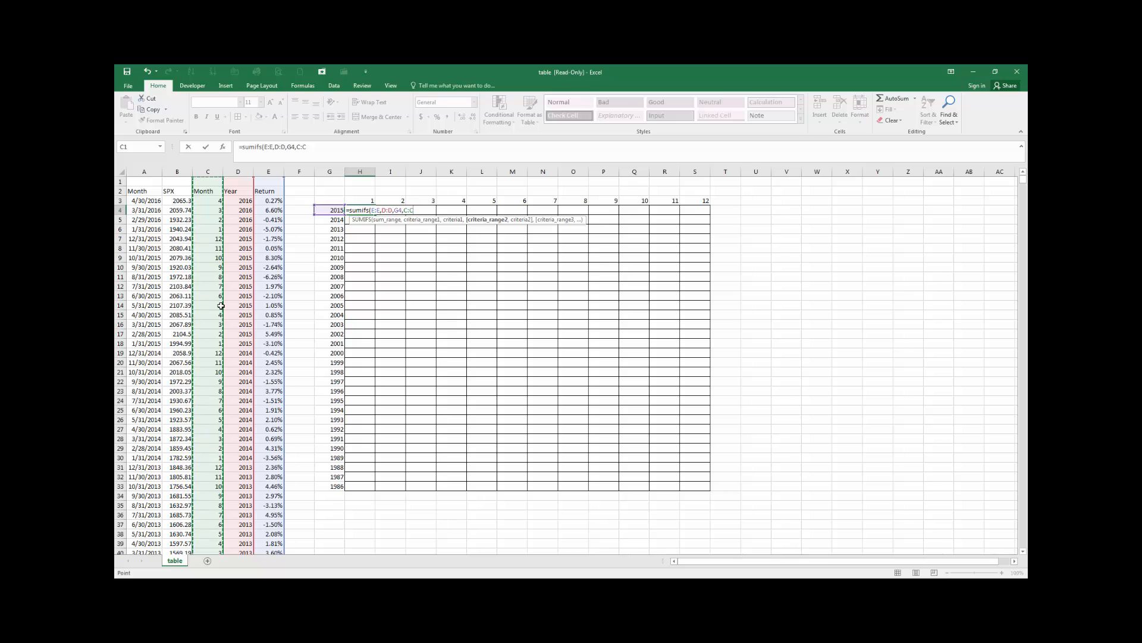
type(",")
left_click(361, 203)
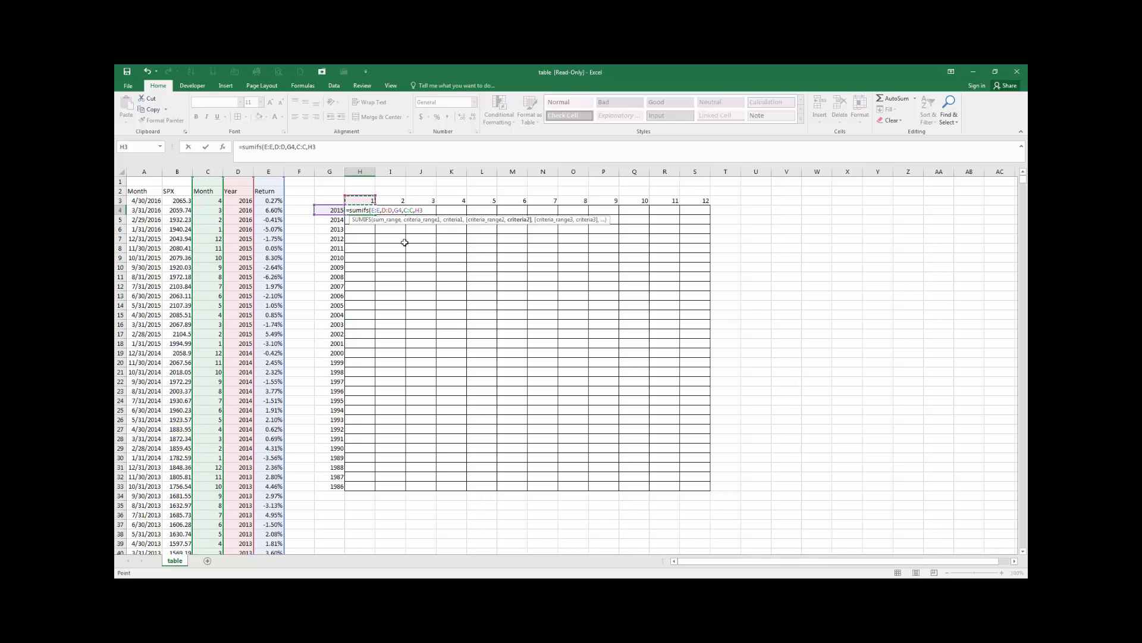
key("Return")
key("Up")
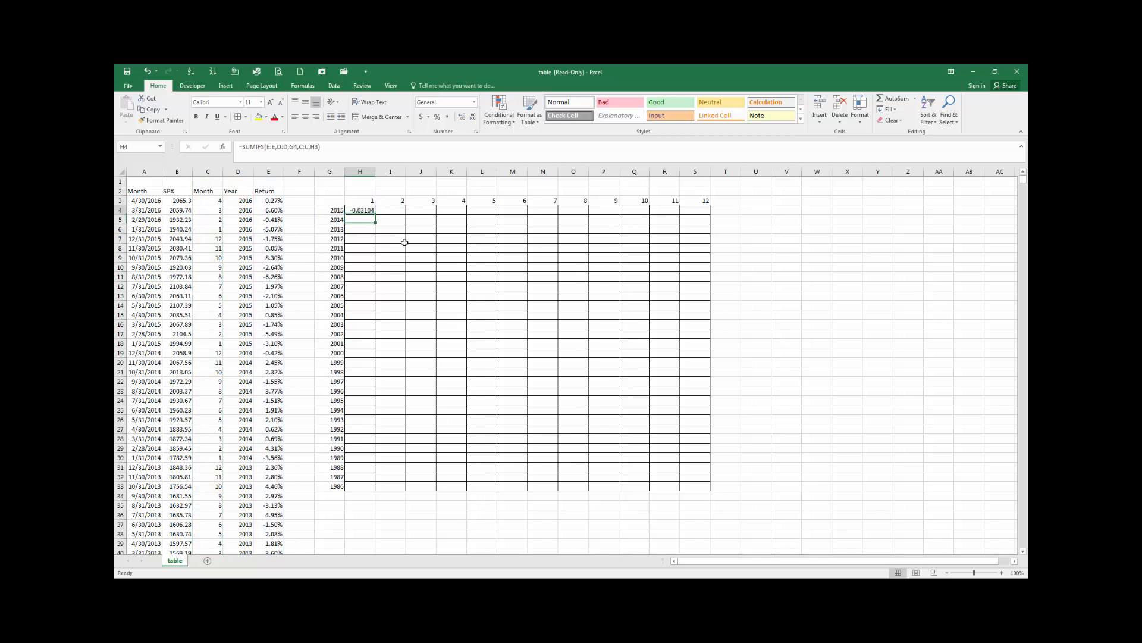
Step: Format the January 2015 return in H4 as a percentage with two decimals
left_click(436, 116)
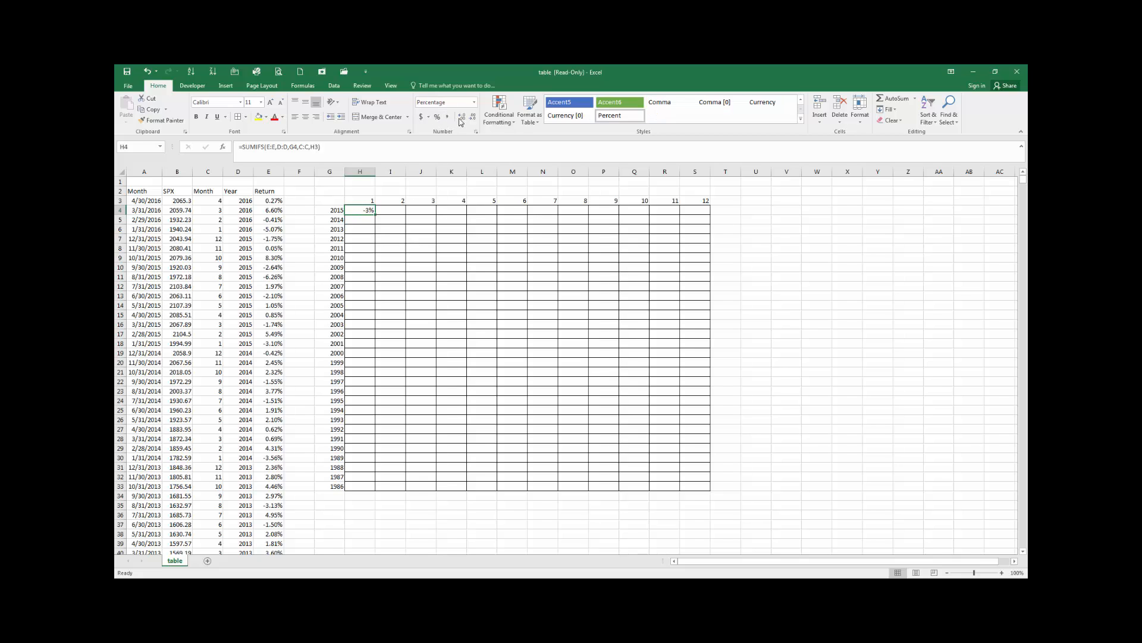
left_click(463, 117)
left_click(463, 117)
Step: Check the January 2015 return and its formula in E18 against the table cell
left_click(277, 344)
key("F2")
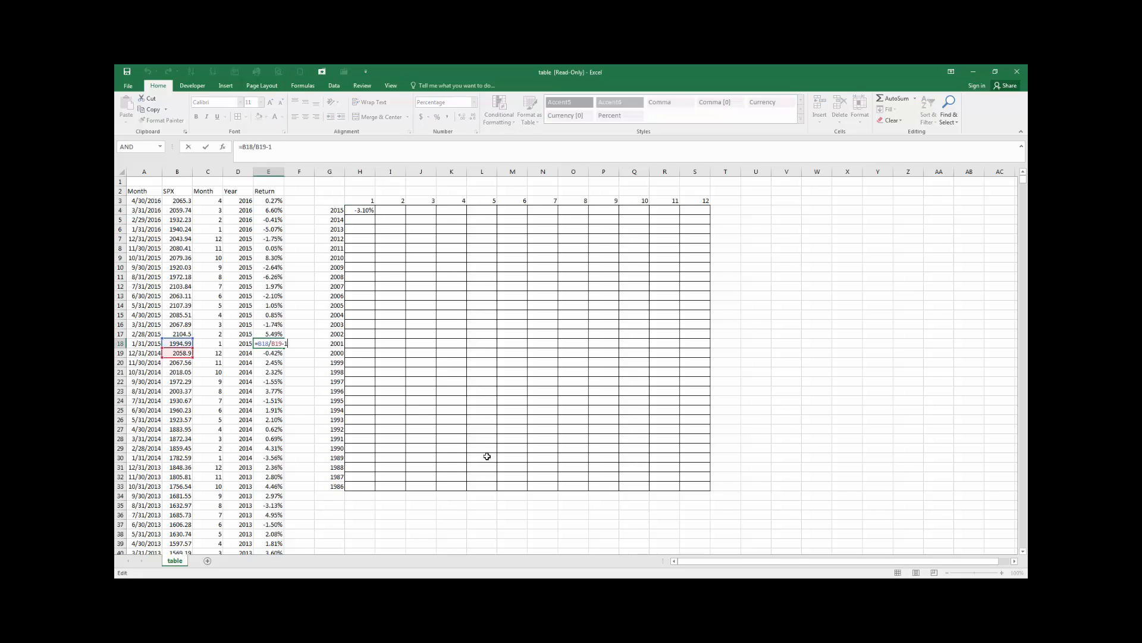
key("Escape")
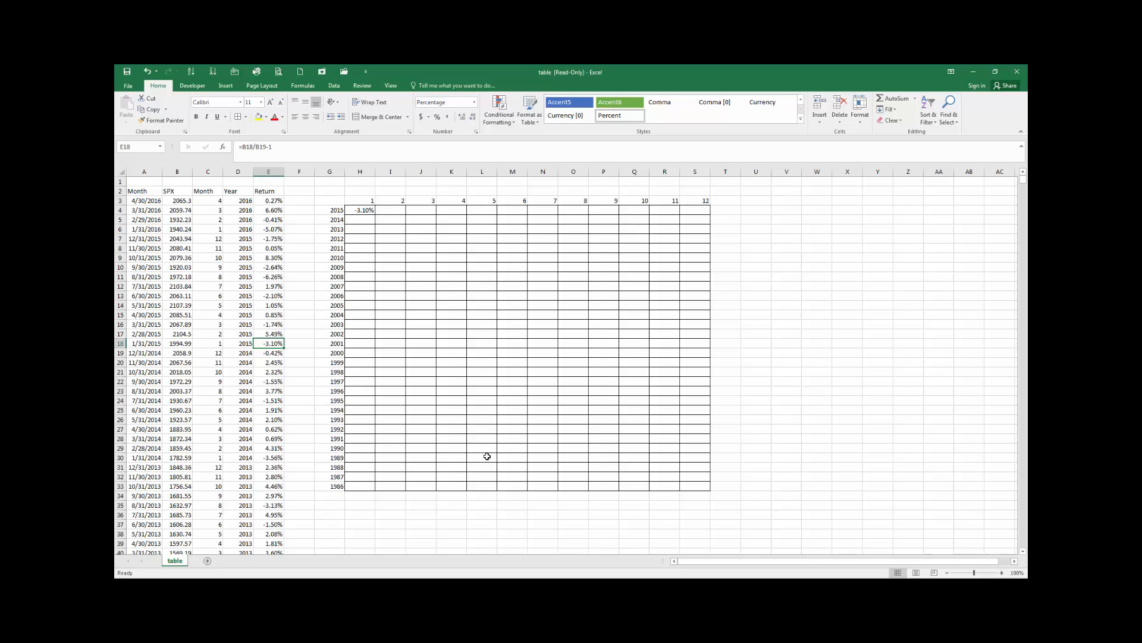
Step: Edit the H4 SUMIFS formula to make the sum range absolute as $E:$E
left_click(367, 210)
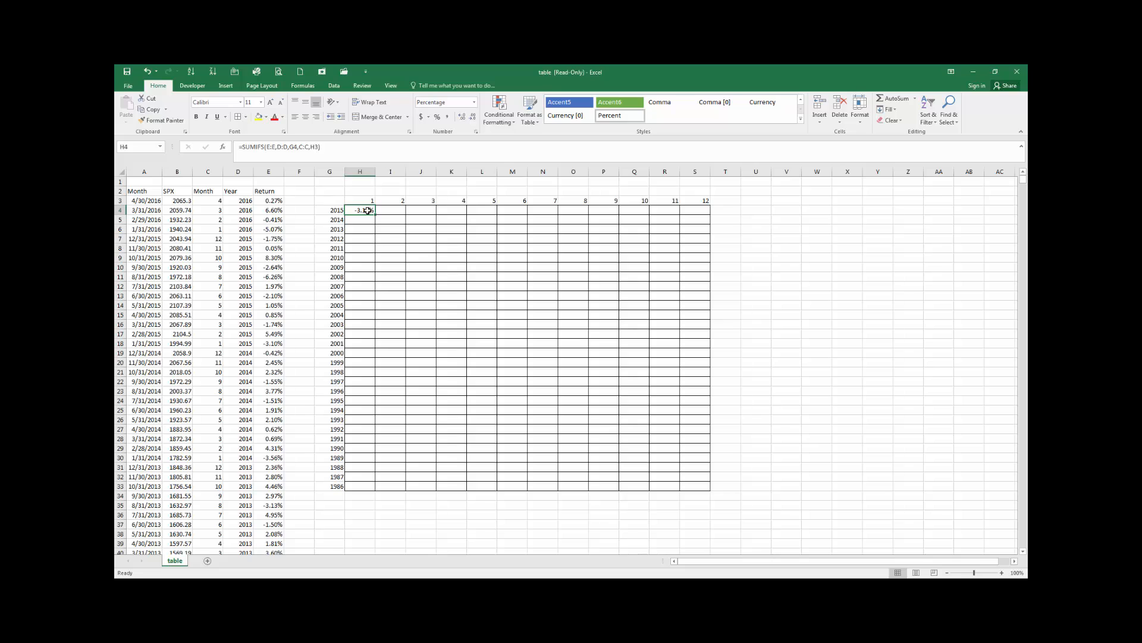
double_click(367, 210)
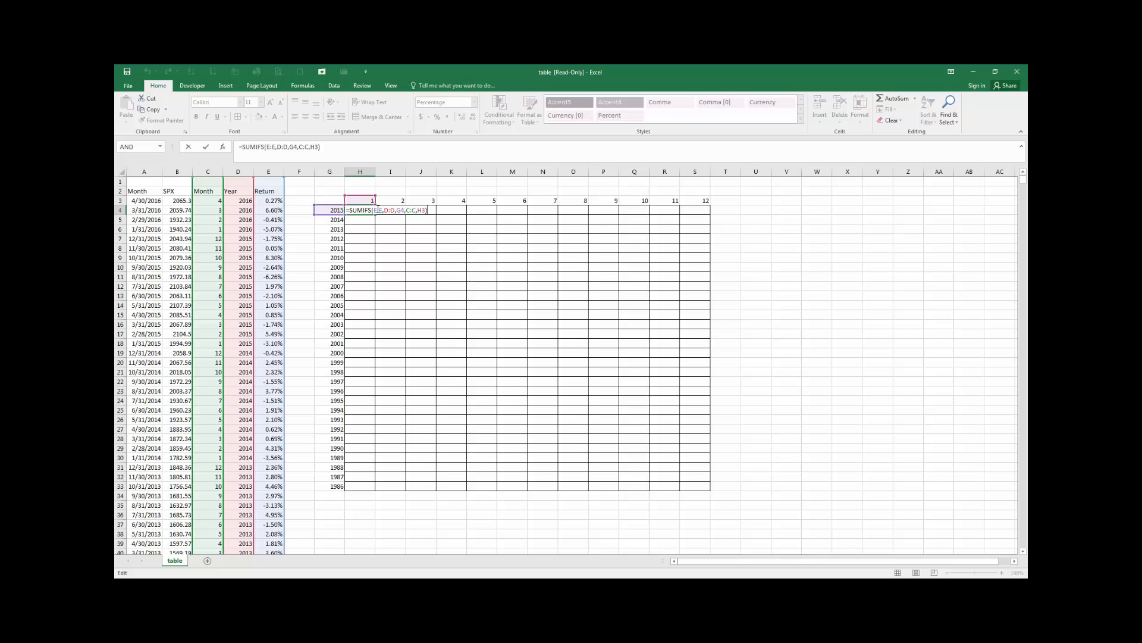
left_click(376, 210)
type("a")
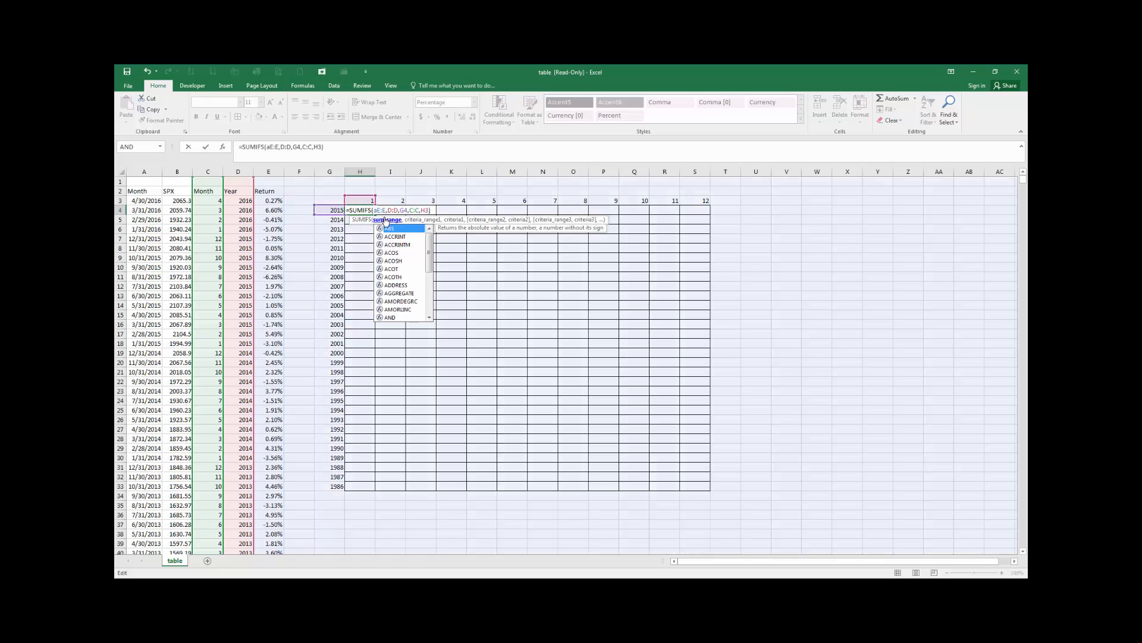
key("Escape")
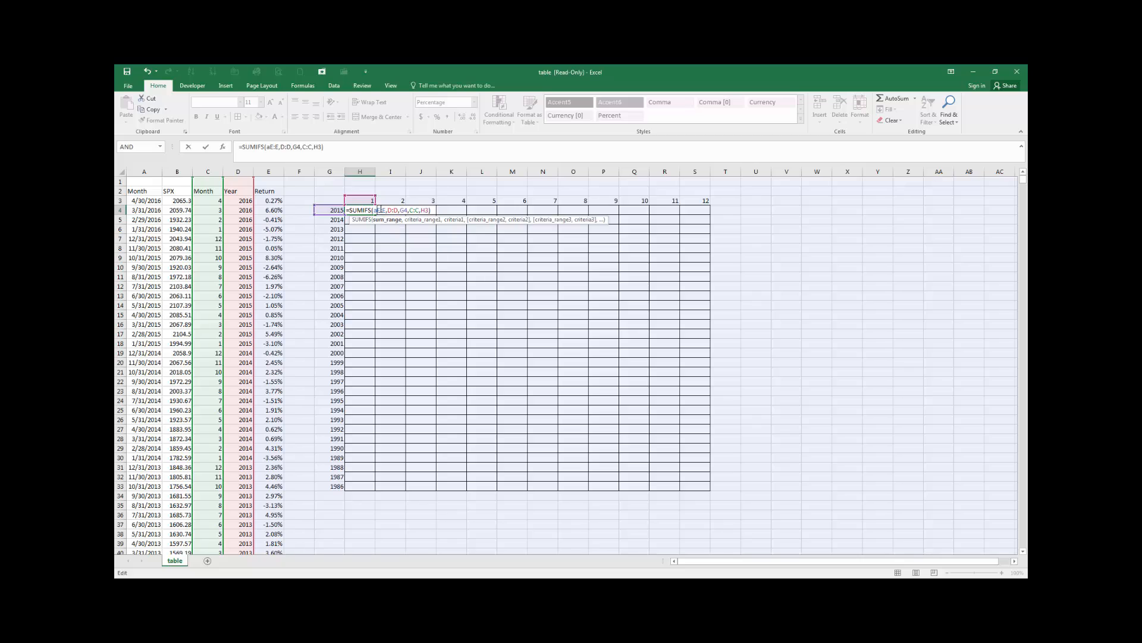
key("BackSpace")
type("$E")
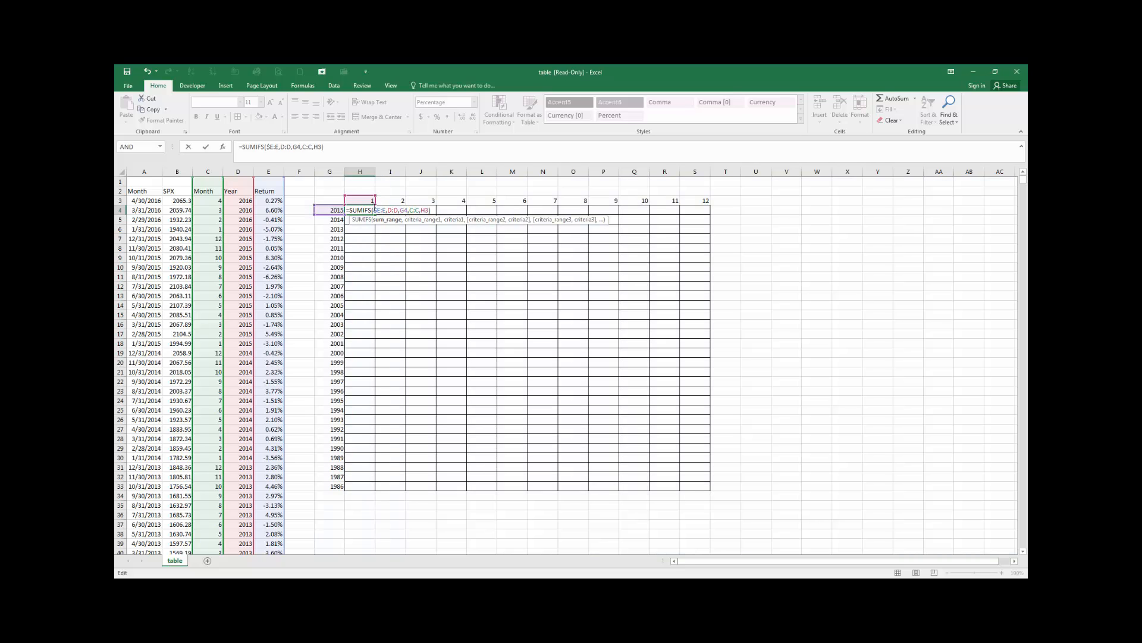
type("$")
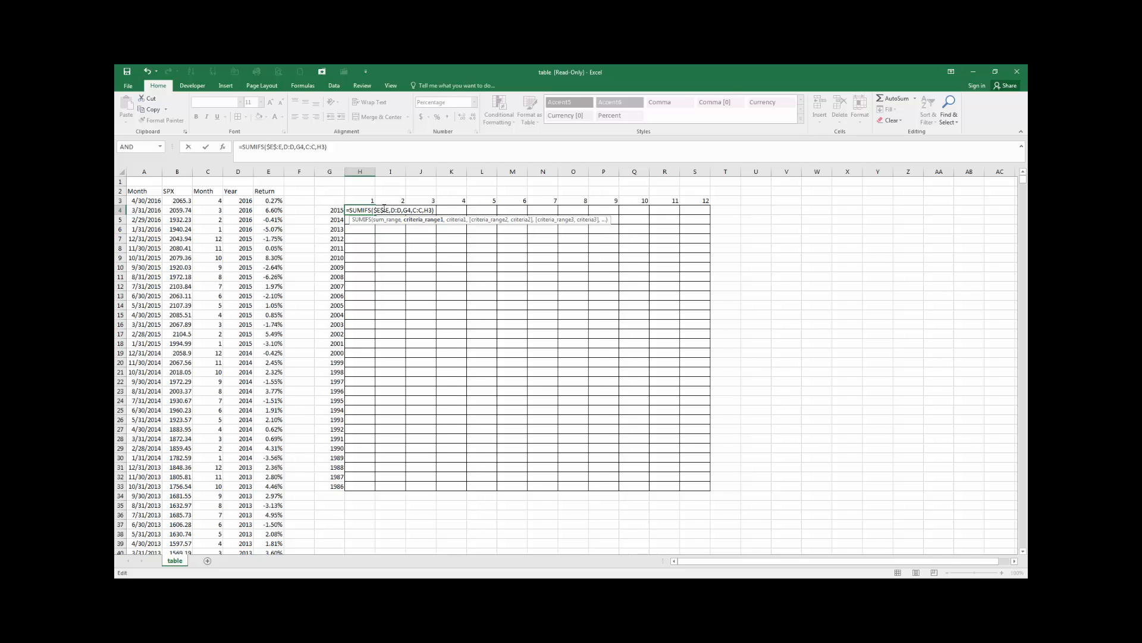
key("Delete")
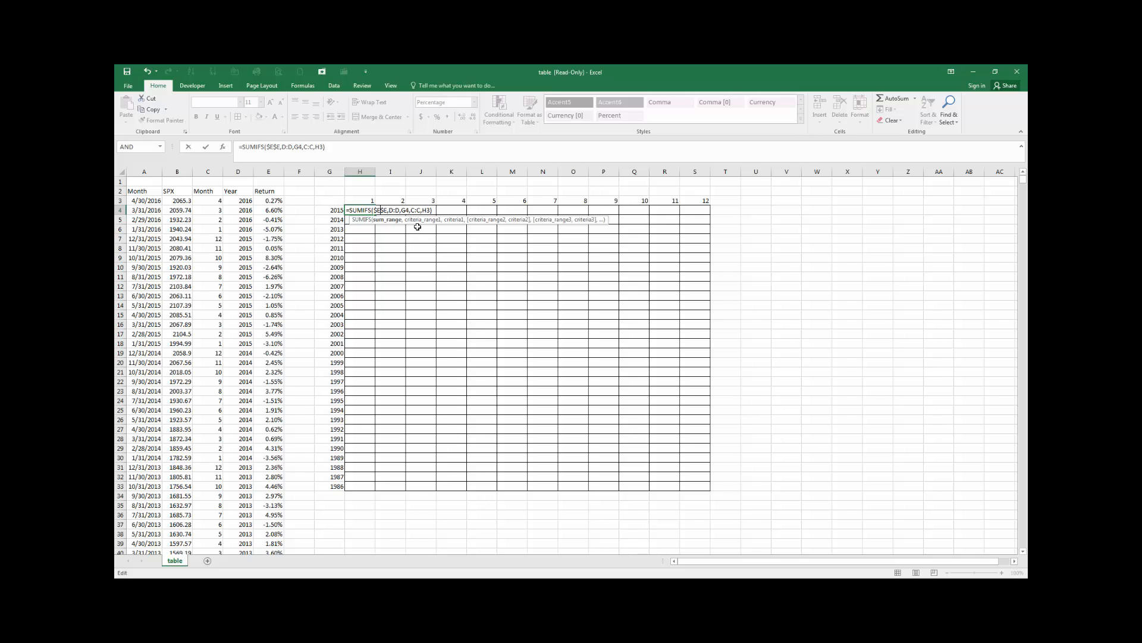
type(":")
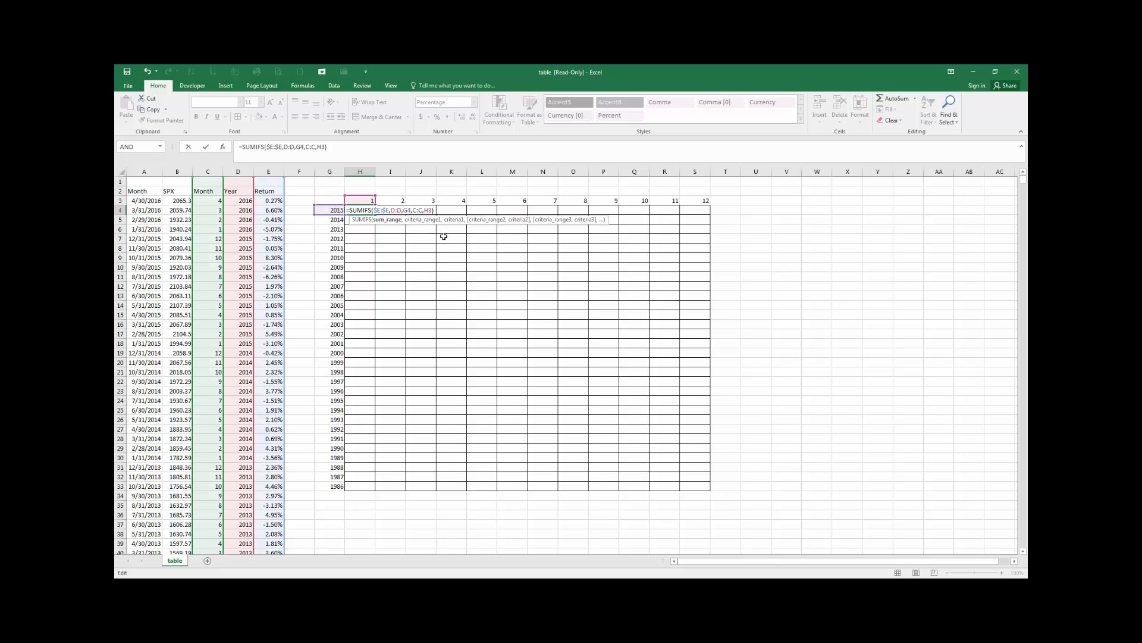
Step: Lock the year criteria range as $D:$D and the year reference's column as $G4 in the H4 formula
left_click(392, 210)
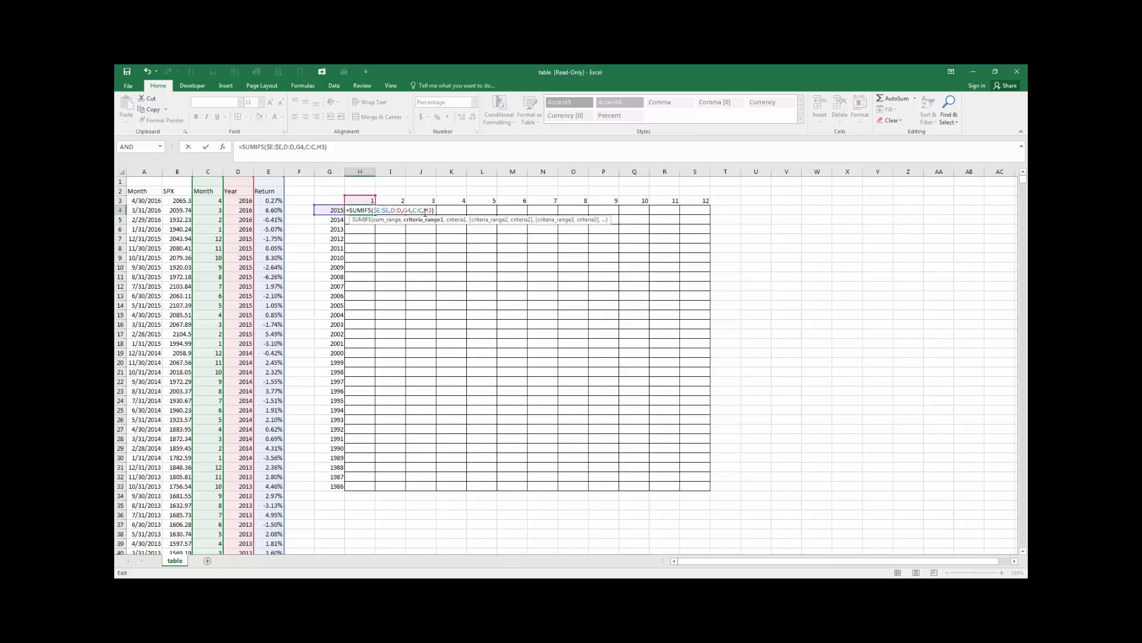
type("$")
left_click(401, 210)
type("$")
left_click(411, 210)
type("$")
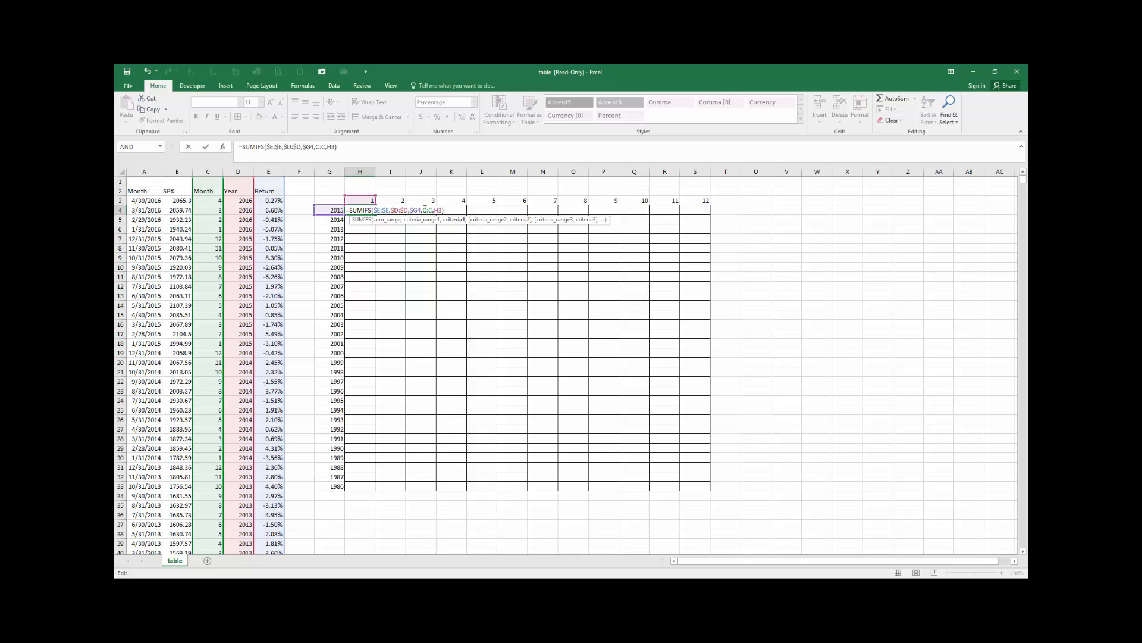
Step: Add dollar signs to the month criteria range, lock the month reference's row as H$3, and try to commit the H4 formula
left_click(424, 210)
type("$")
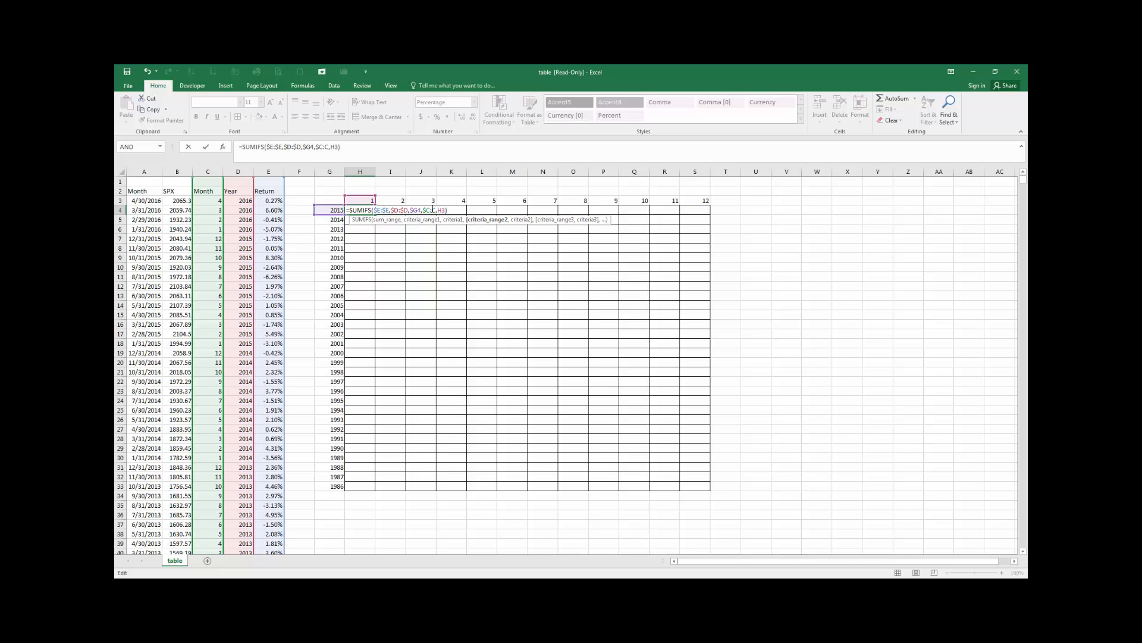
left_click(434, 211)
type("$")
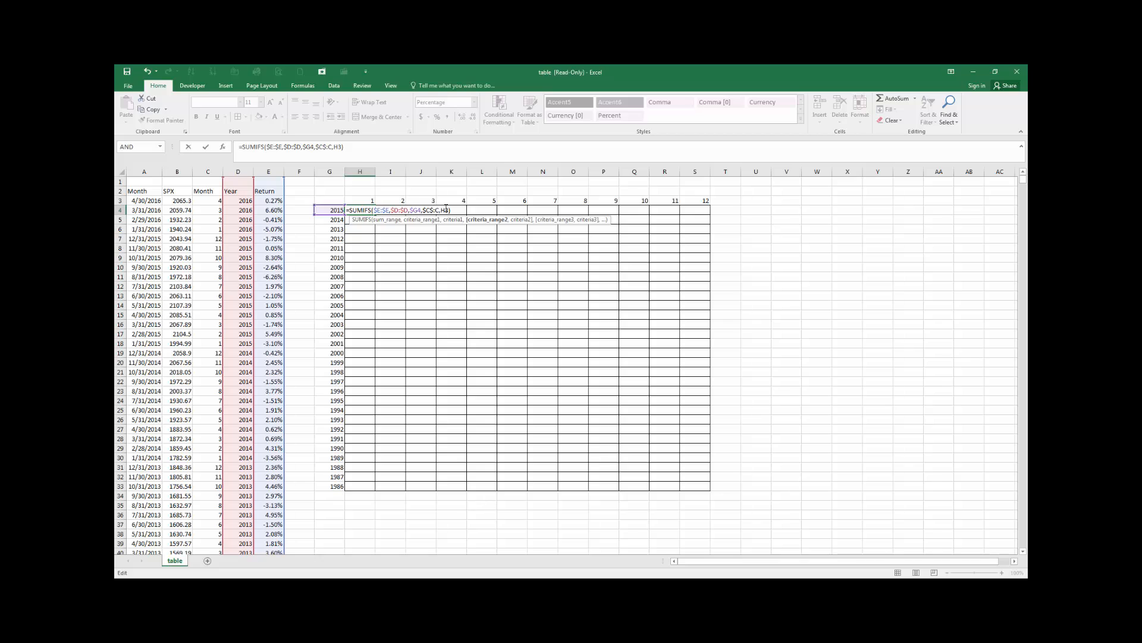
left_click(447, 210)
type("$")
key("Return")
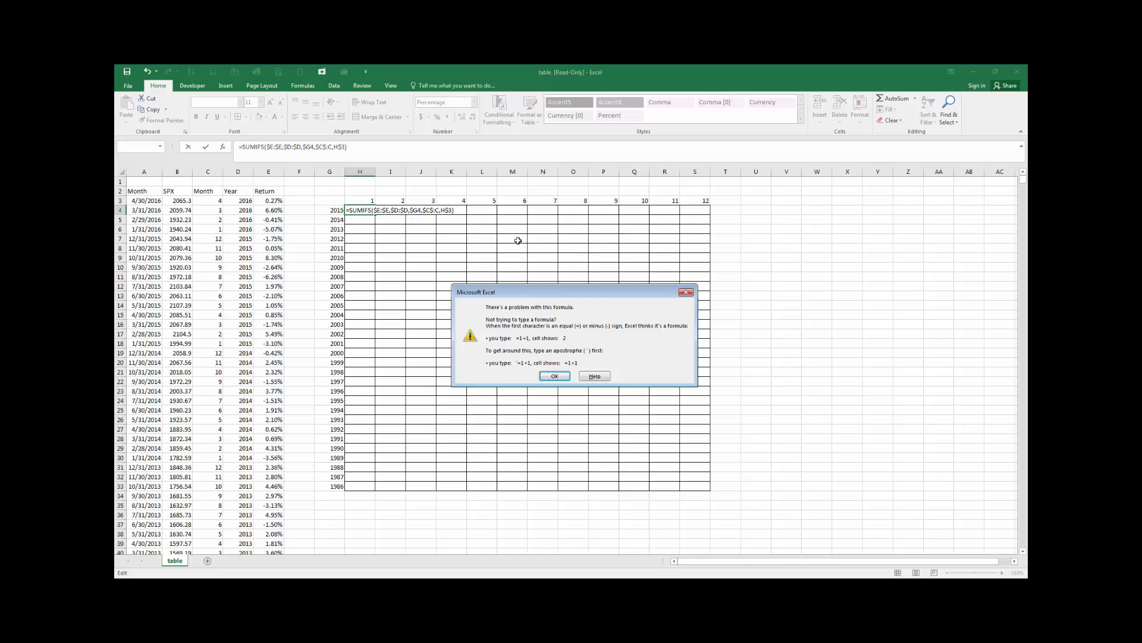
key("Return")
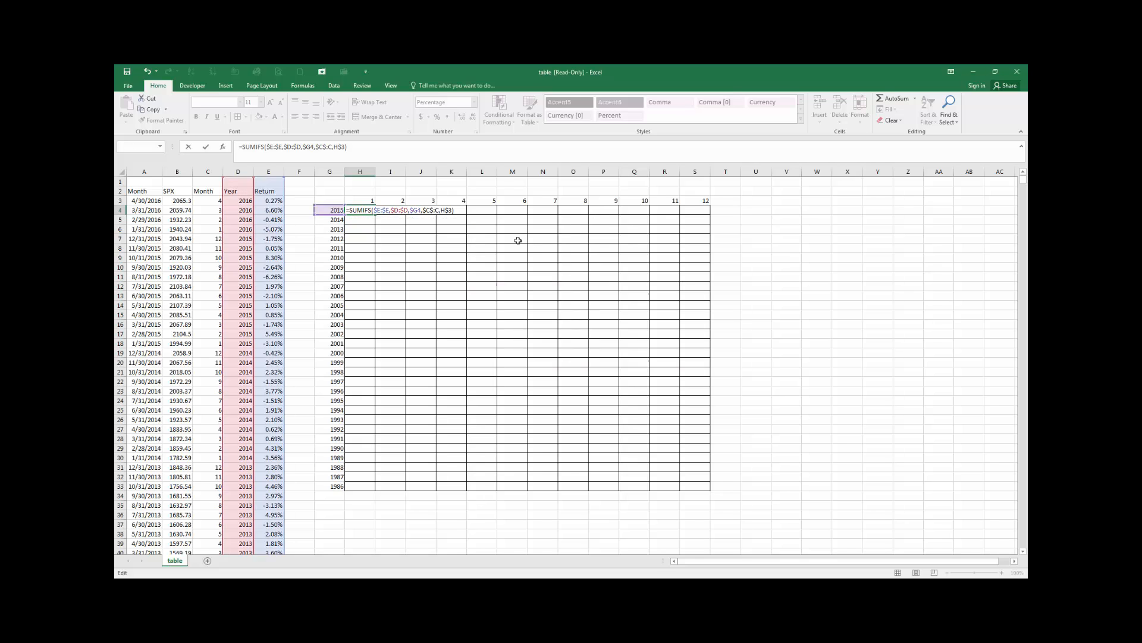
Step: Correct the month criteria range to $C:$C in the H4 formula and commit it
left_click(430, 210)
key("Delete")
key("Right")
type("$")
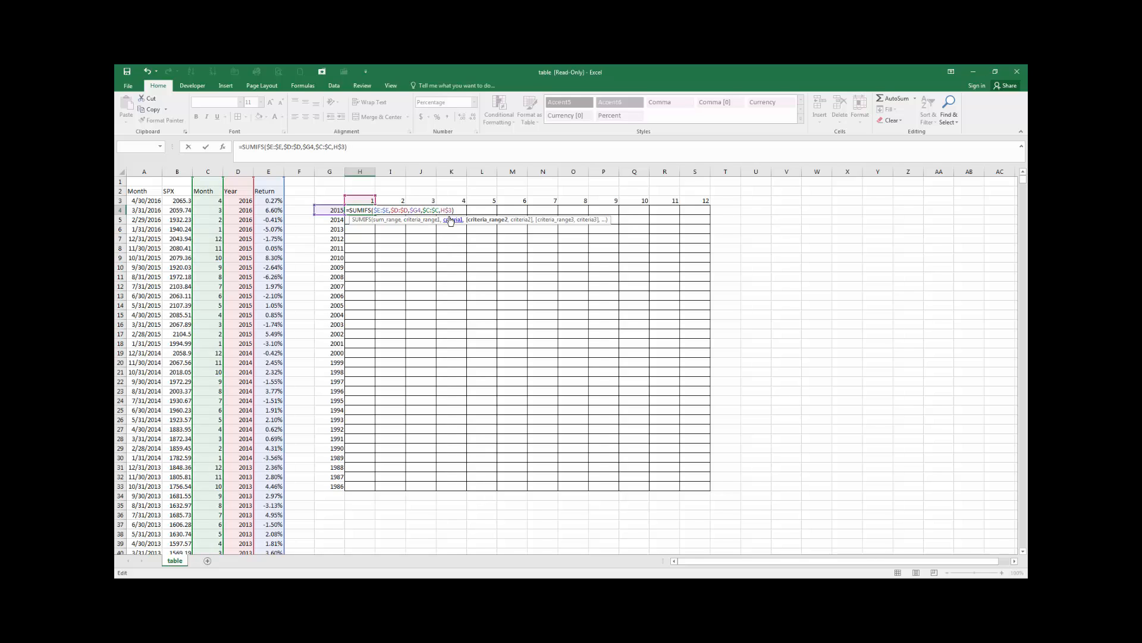
key("ctrl+Return")
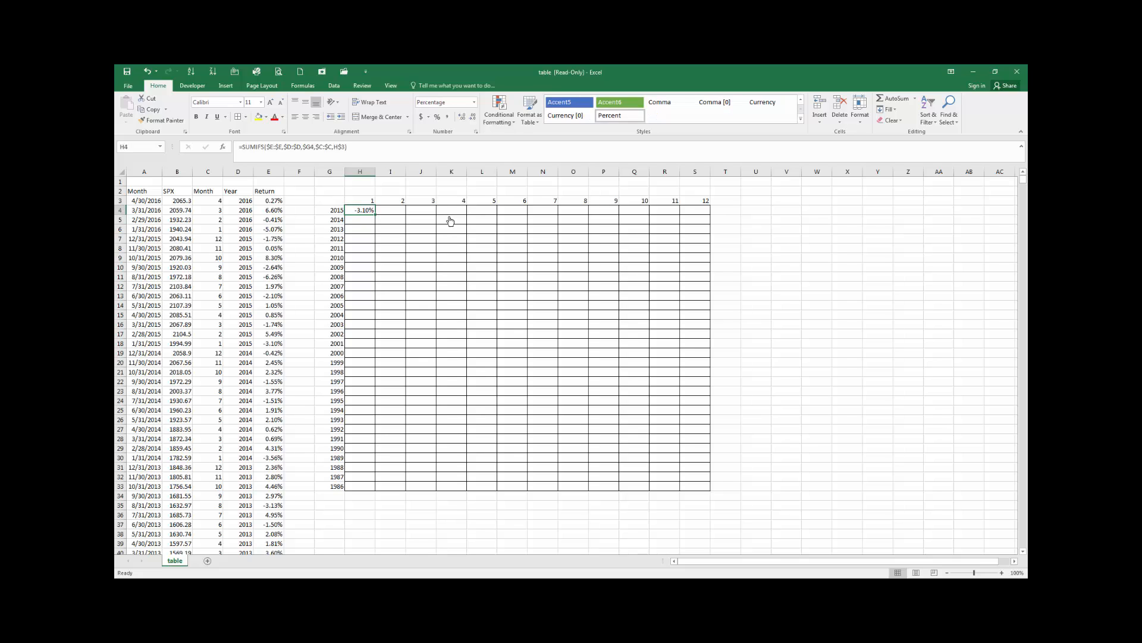
Step: Fill the SUMIFS formula from H4 across to month 12 and down through 1986, covering H4:S33
left_click_drag(375, 214, 708, 212)
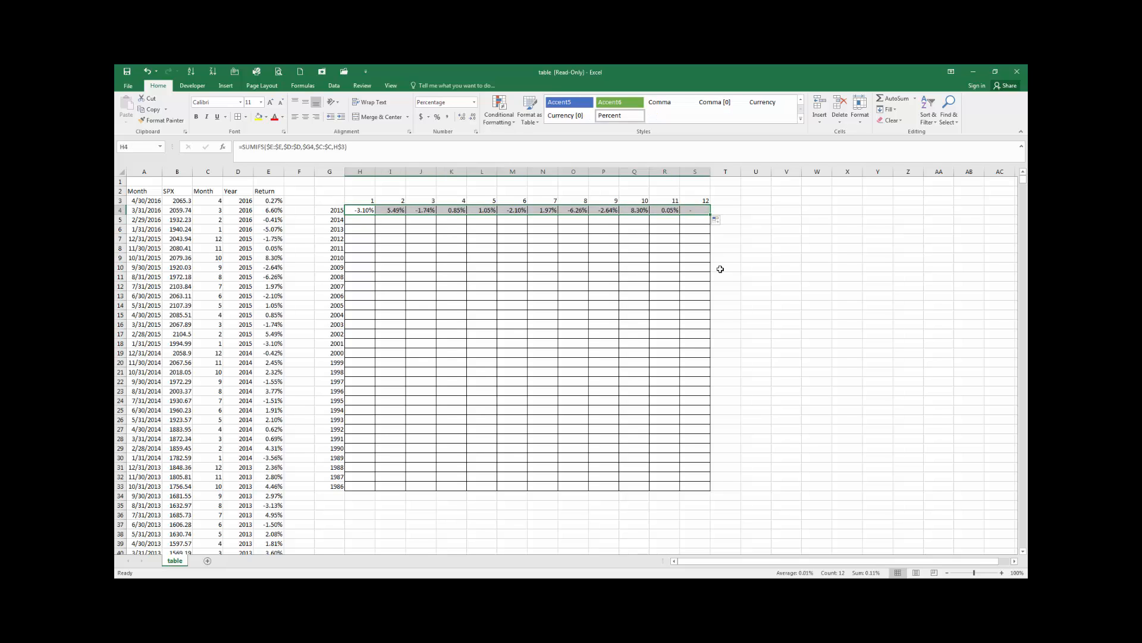
double_click(708, 215)
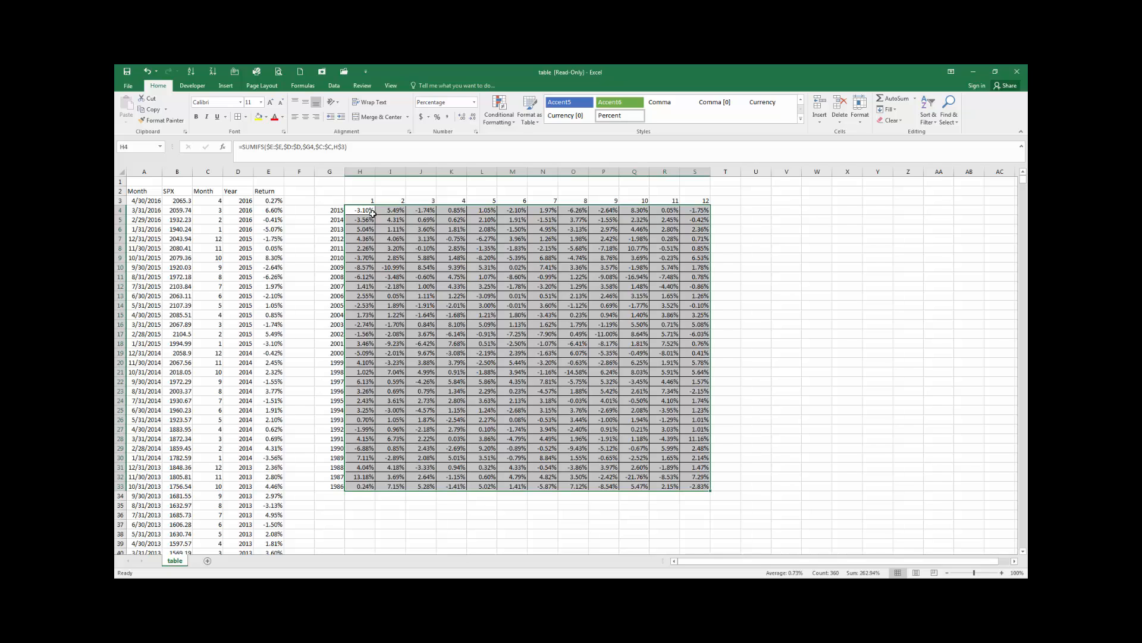
Step: Enter =AVERAGE(H4:H33) in H35 and fill it across to S35 to average every month's returns
left_click(361, 506)
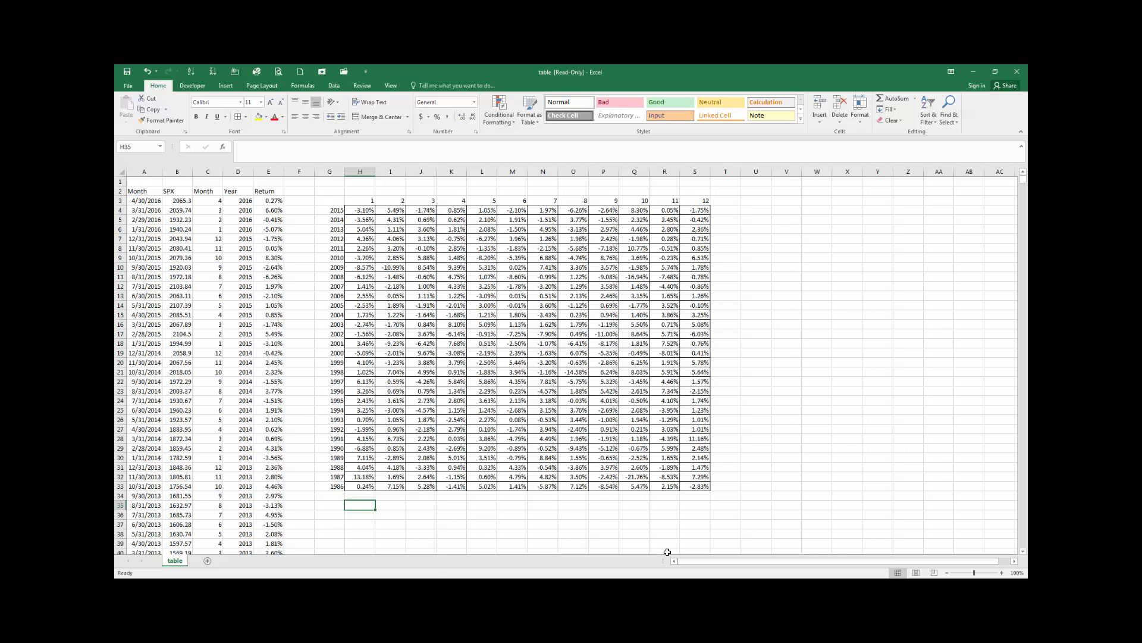
type("=sav")
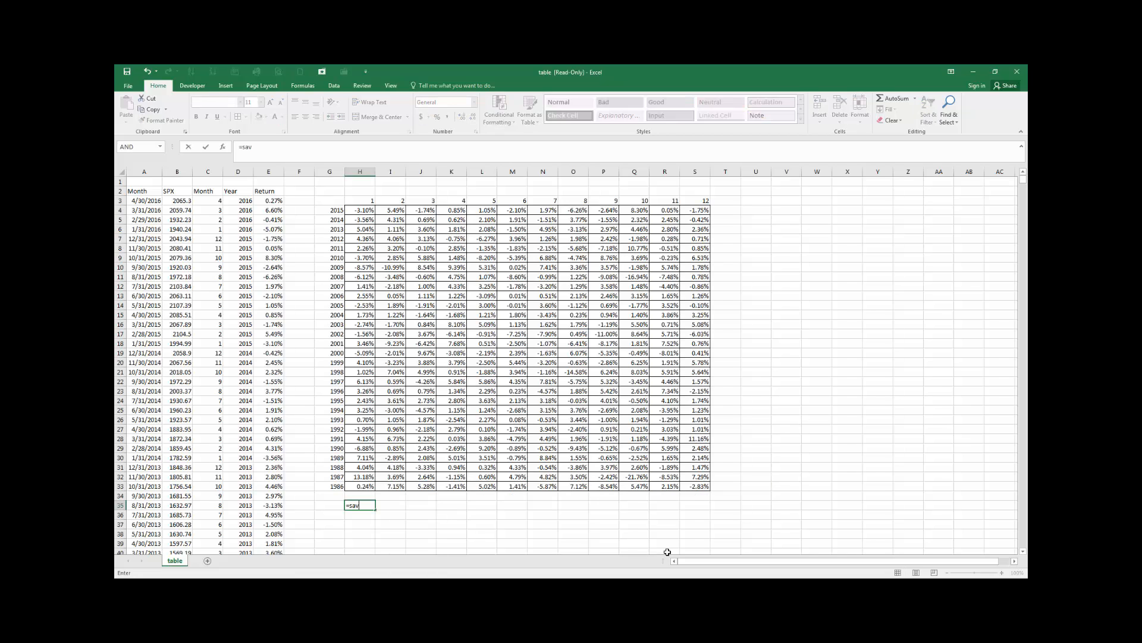
key("BackSpace")
key("BackSpace")
key("BackSpace")
type("avergar")
key("BackSpace")
key("BackSpace")
key("BackSpace")
type("a")
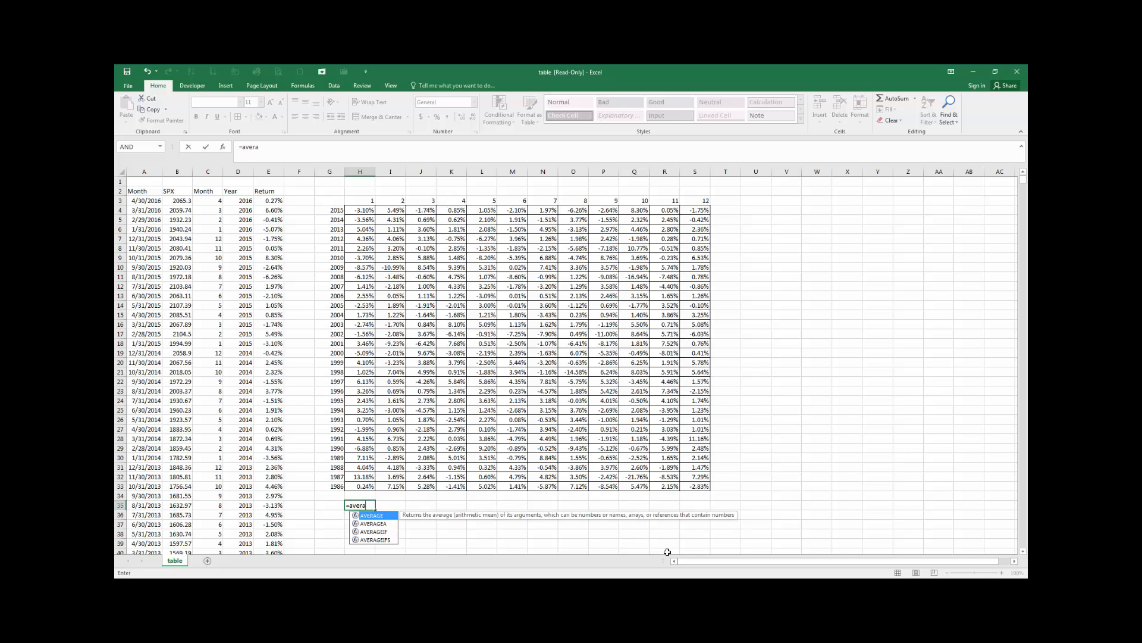
type("ge(")
key("Up")
key("Up")
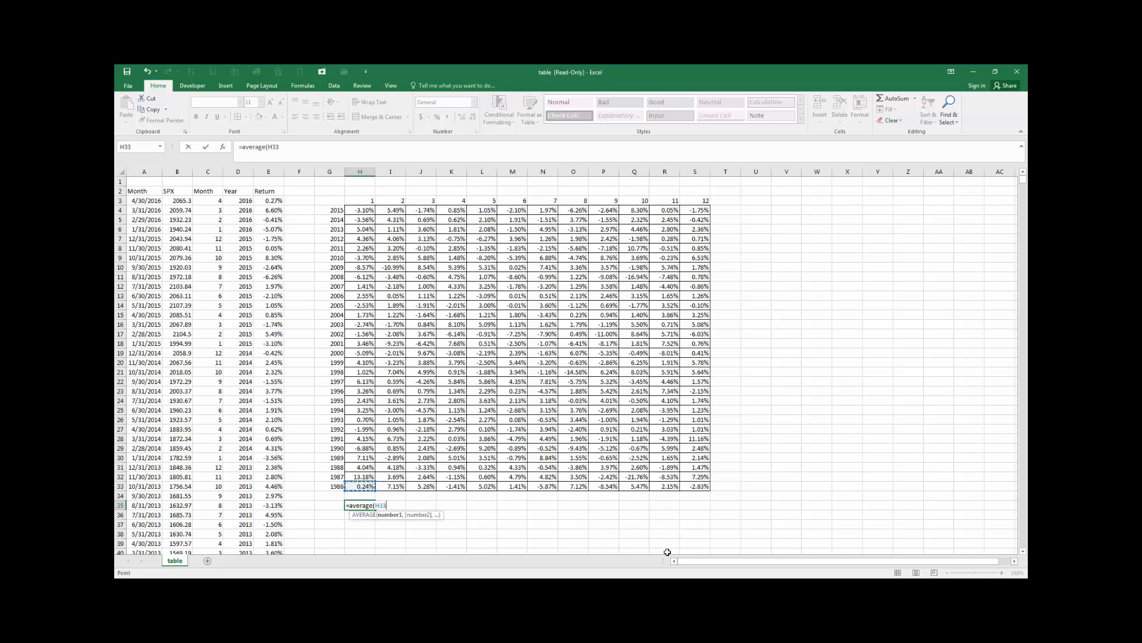
key("End")
key("shift+Up")
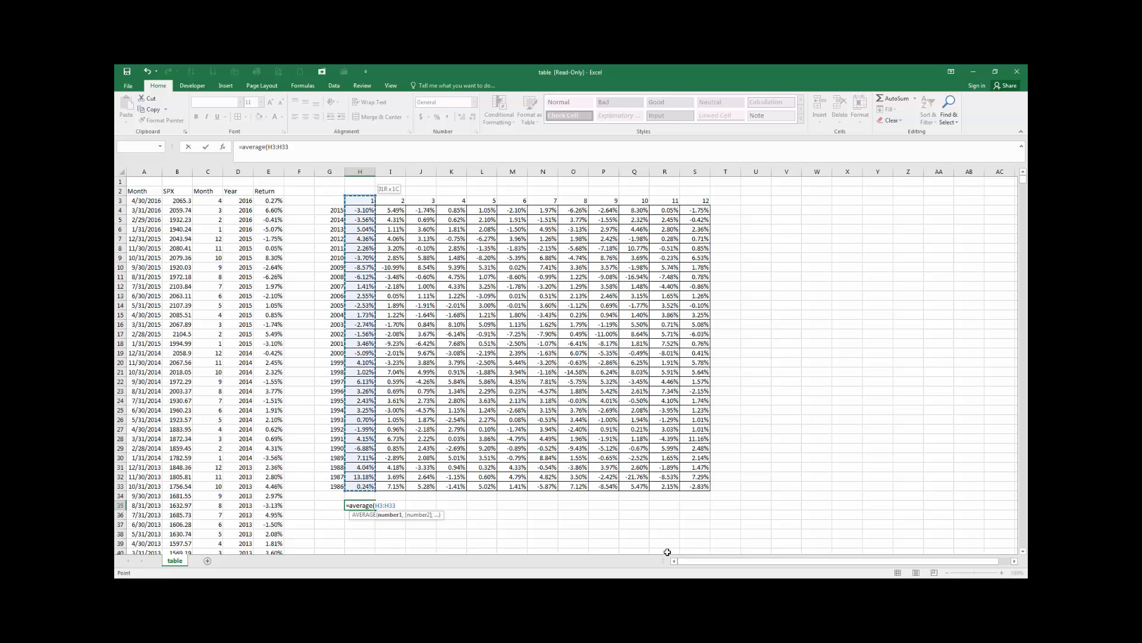
key("Return")
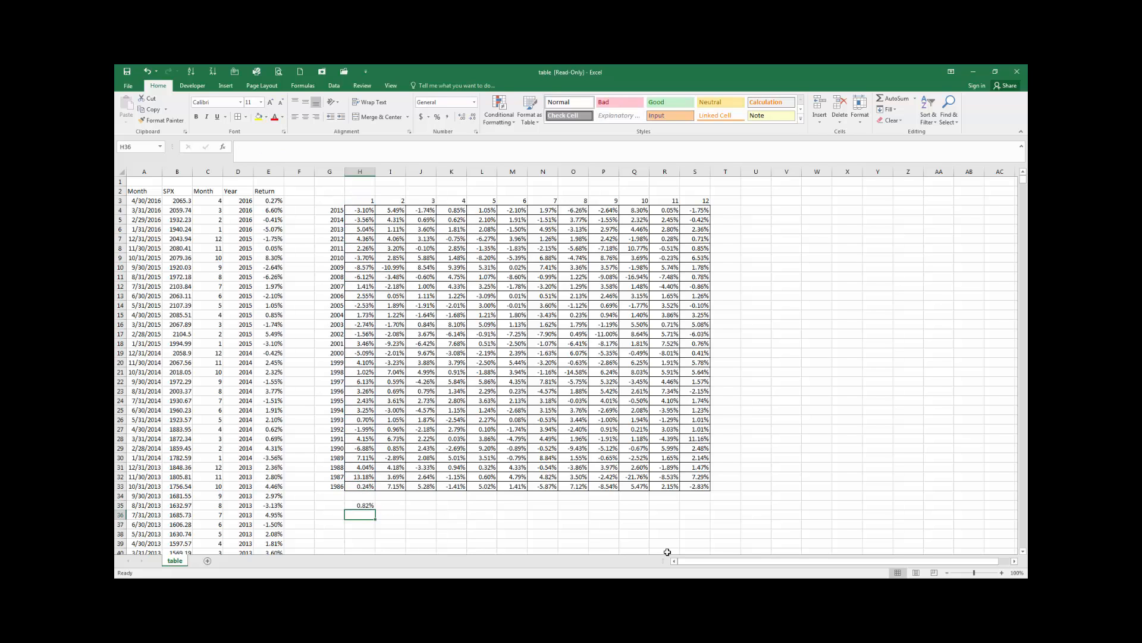
key("Up")
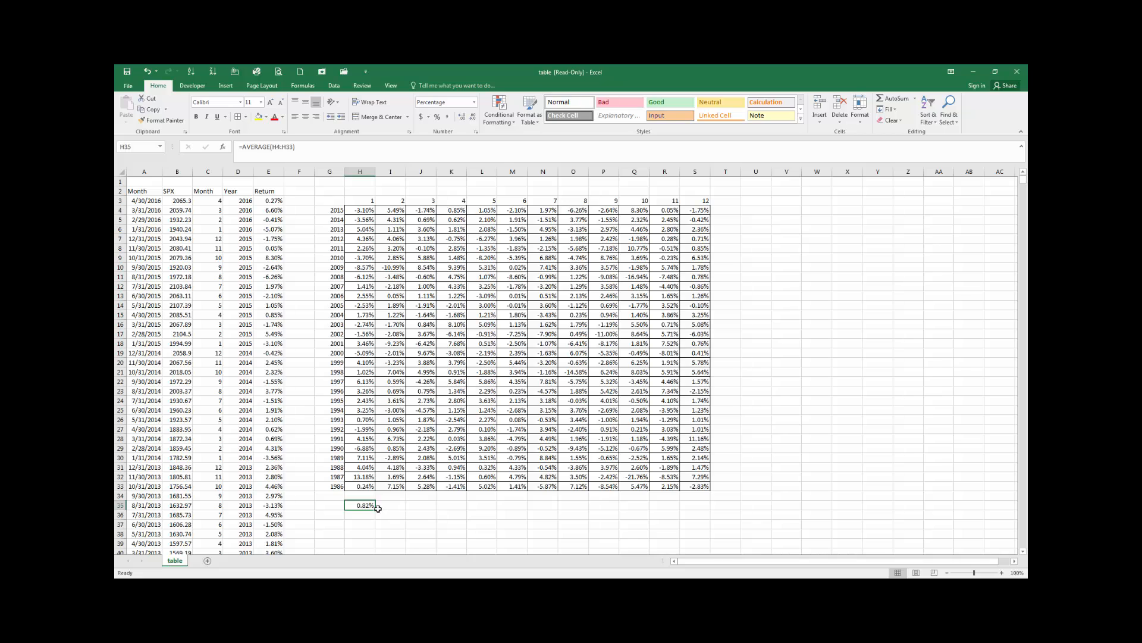
left_click_drag(376, 510, 707, 509)
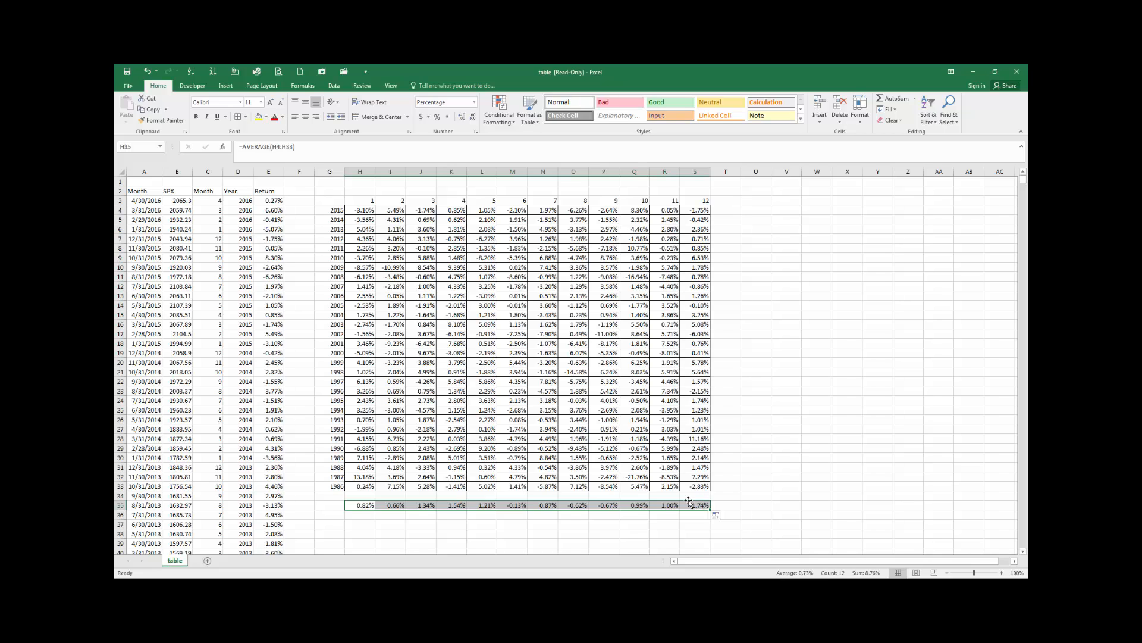
Step: Examine the average returns in row 35, comparing months 6 through 9 with October
left_click(610, 505)
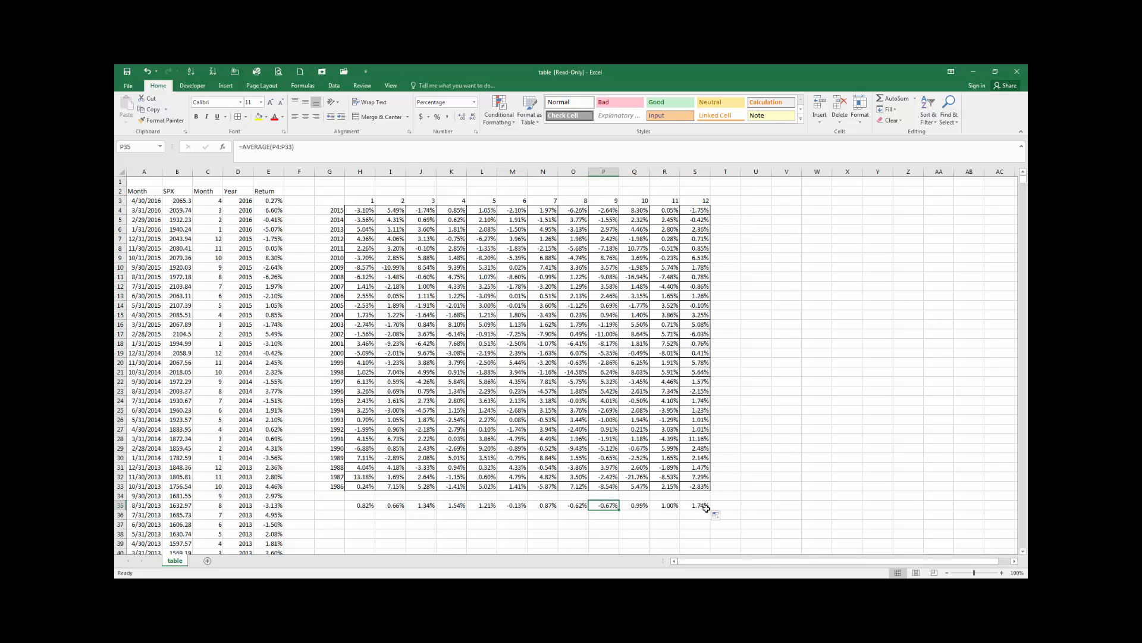
left_click(574, 506, "ctrl")
left_click(510, 506, "ctrl")
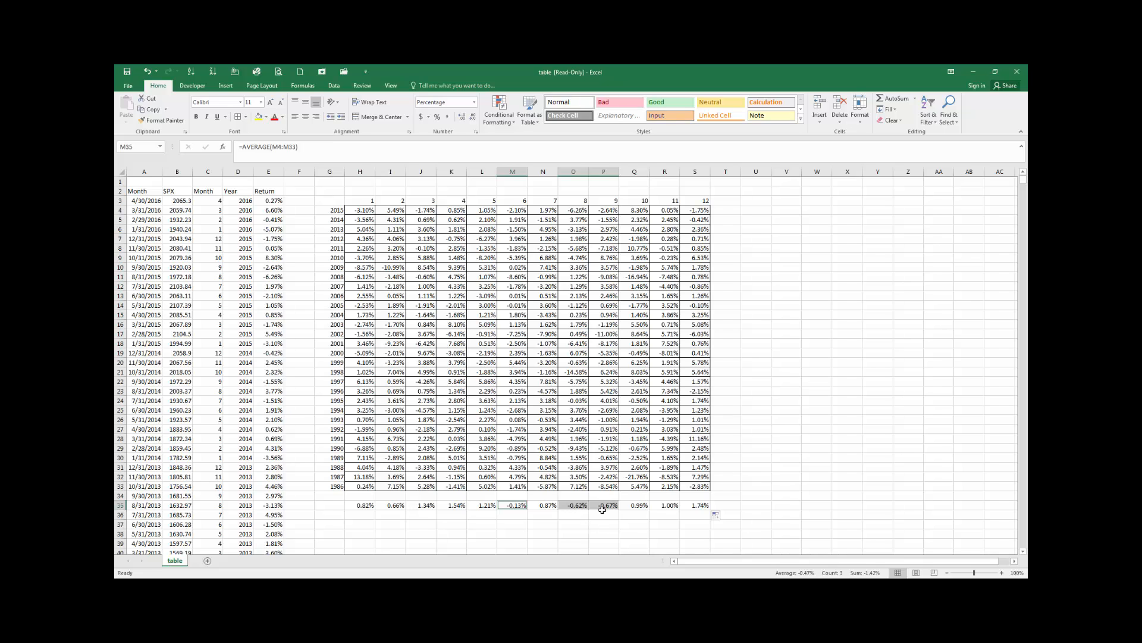
left_click(584, 523)
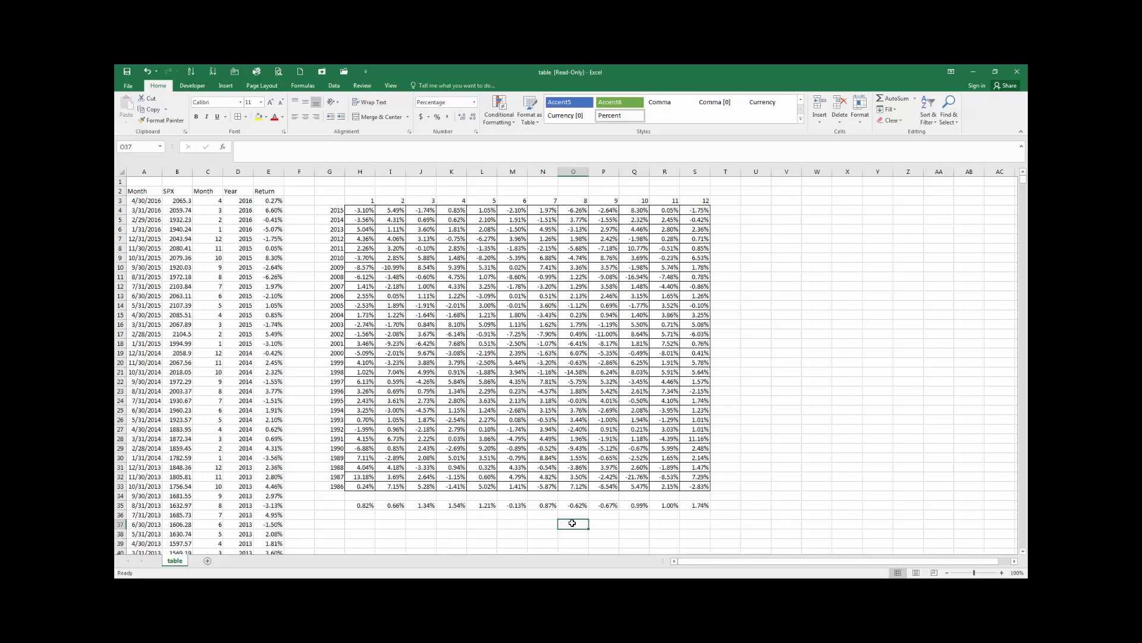
left_click(521, 508)
left_click(533, 505)
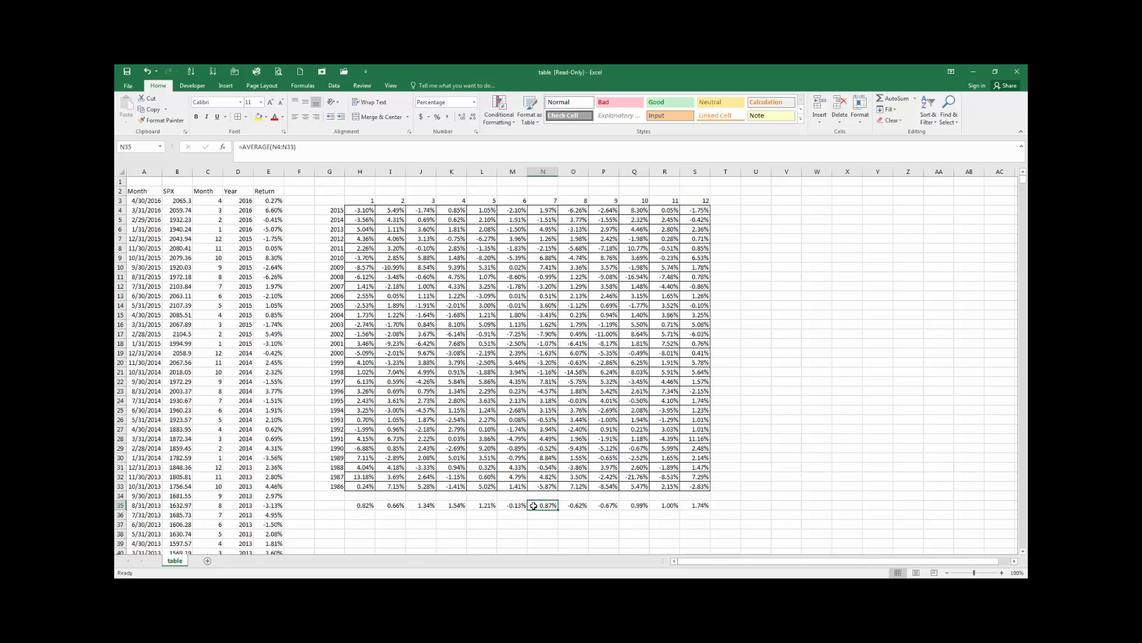
left_click(564, 506)
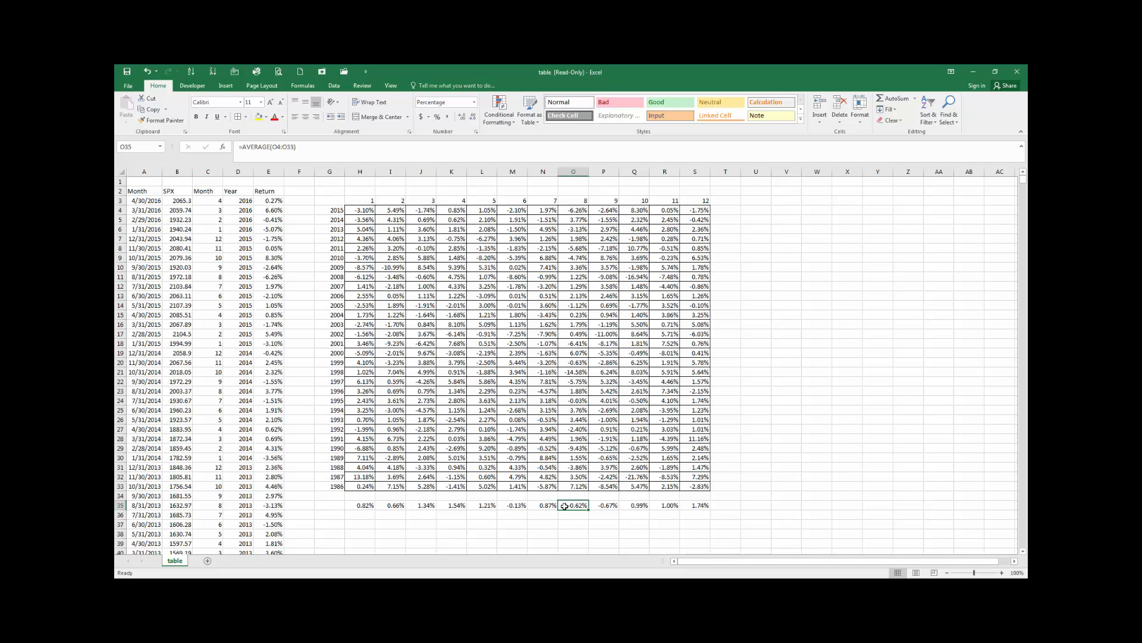
left_click(629, 506)
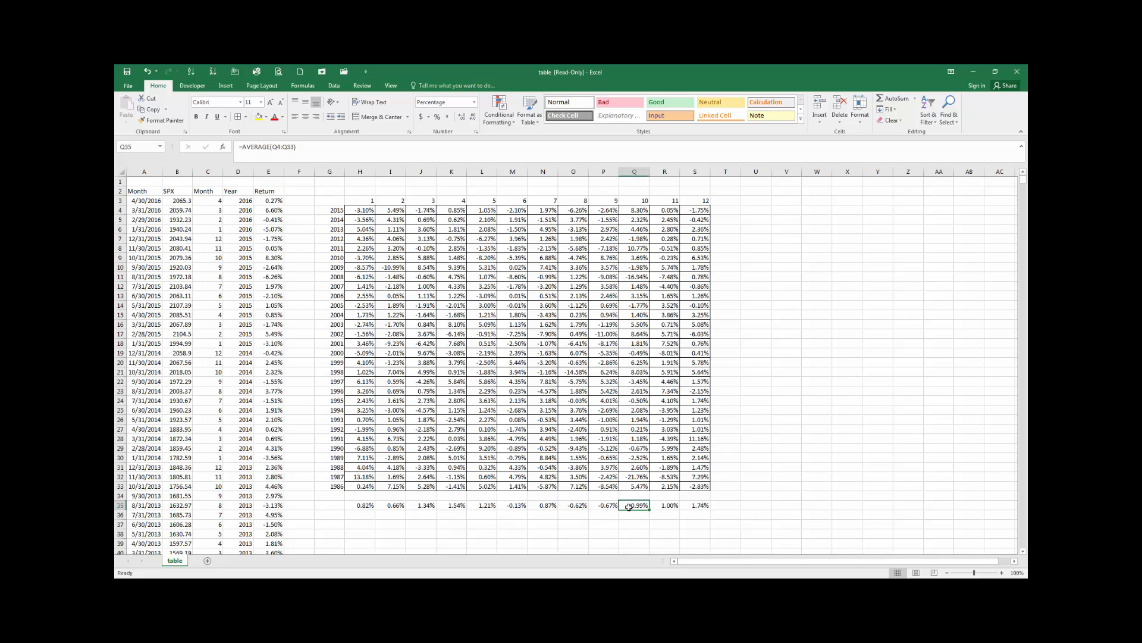
left_click_drag(515, 506, 593, 505)
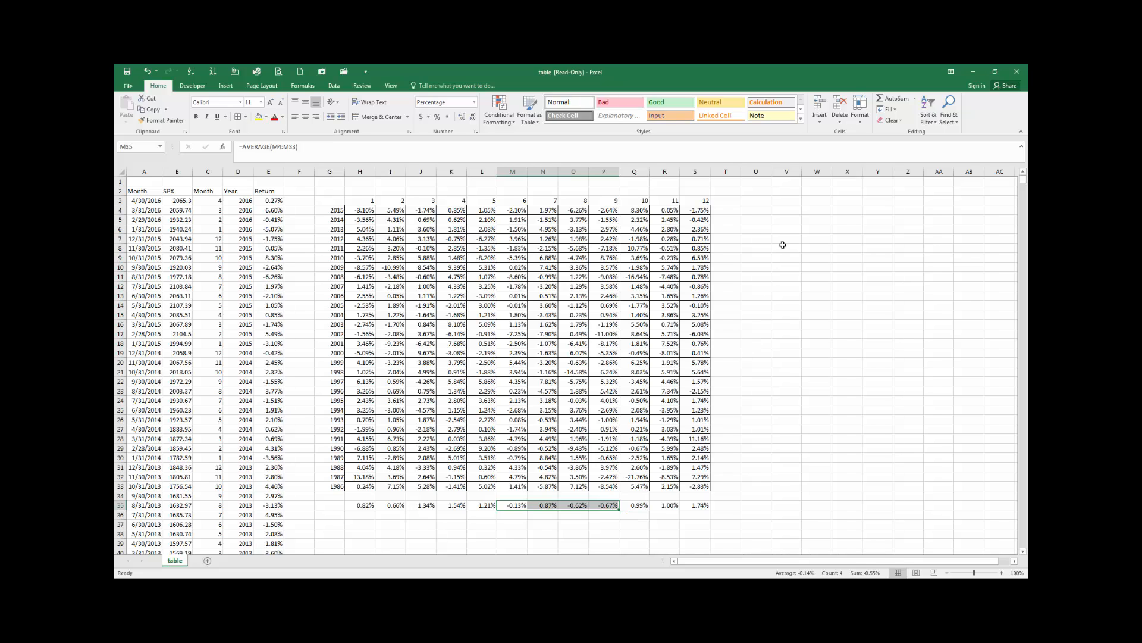
Step: Label cell U3 as Jun-Sept for a new column beside the returns table
left_click(761, 212)
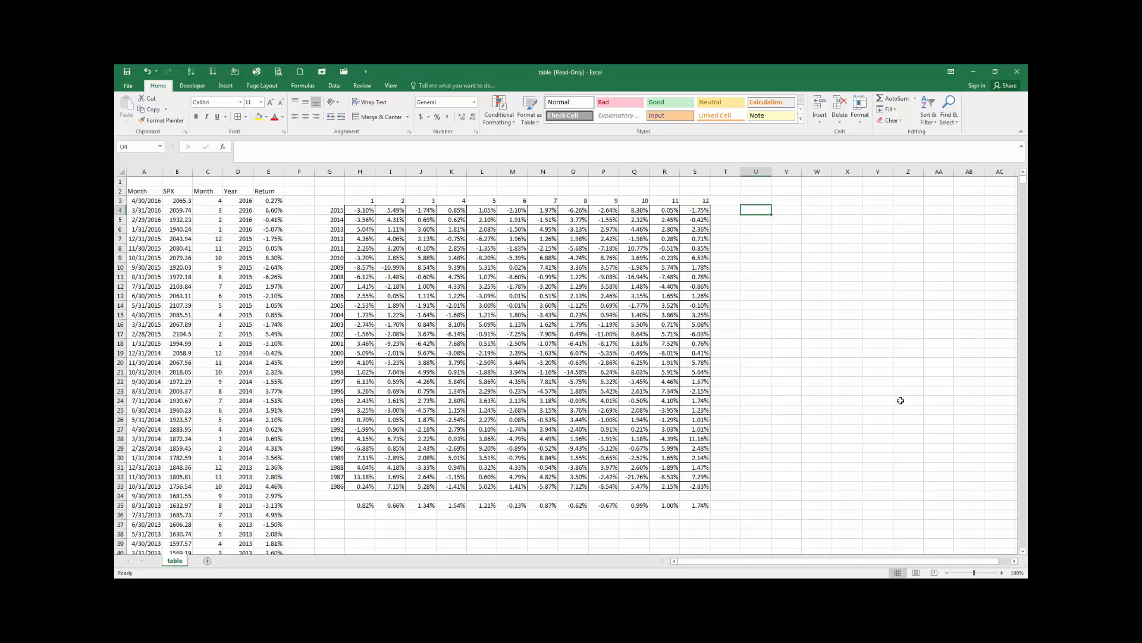
key("Up")
type("Jun")
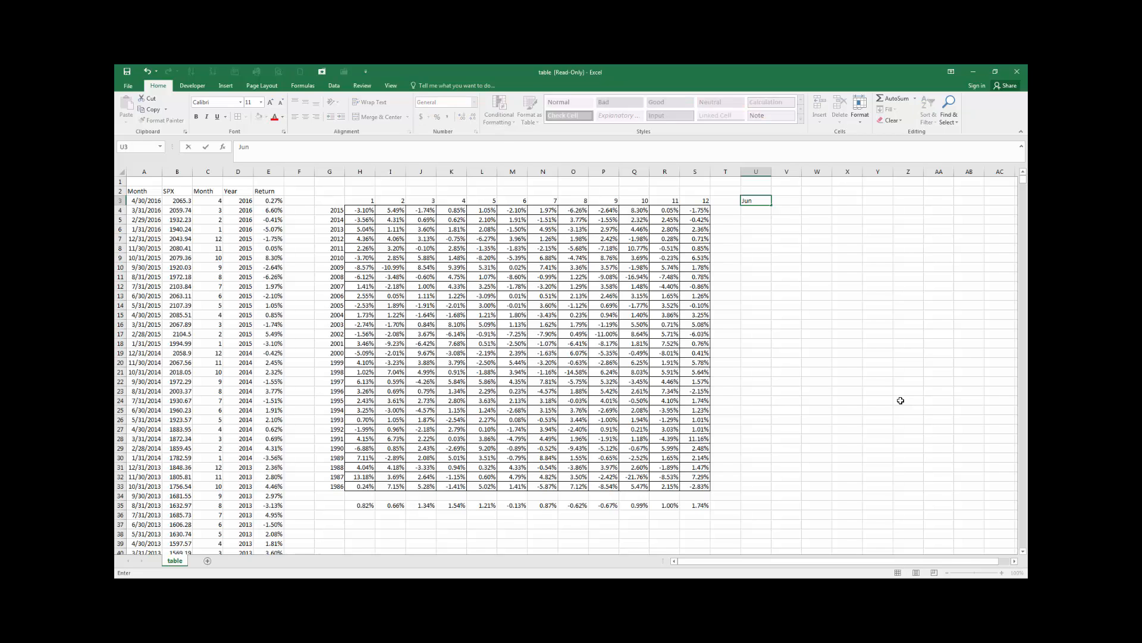
type("-Sept")
key("Return")
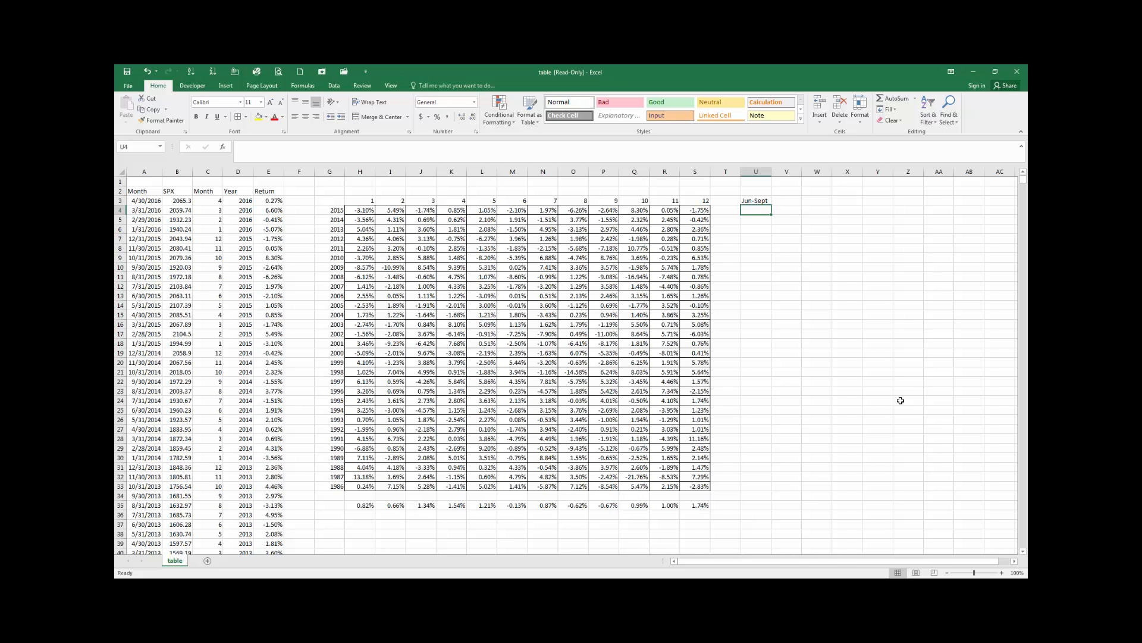
Step: Begin a compounded return formula in U4 with =(M4+1)*(N4+1)* for the June and July 2015 returns
type("=")
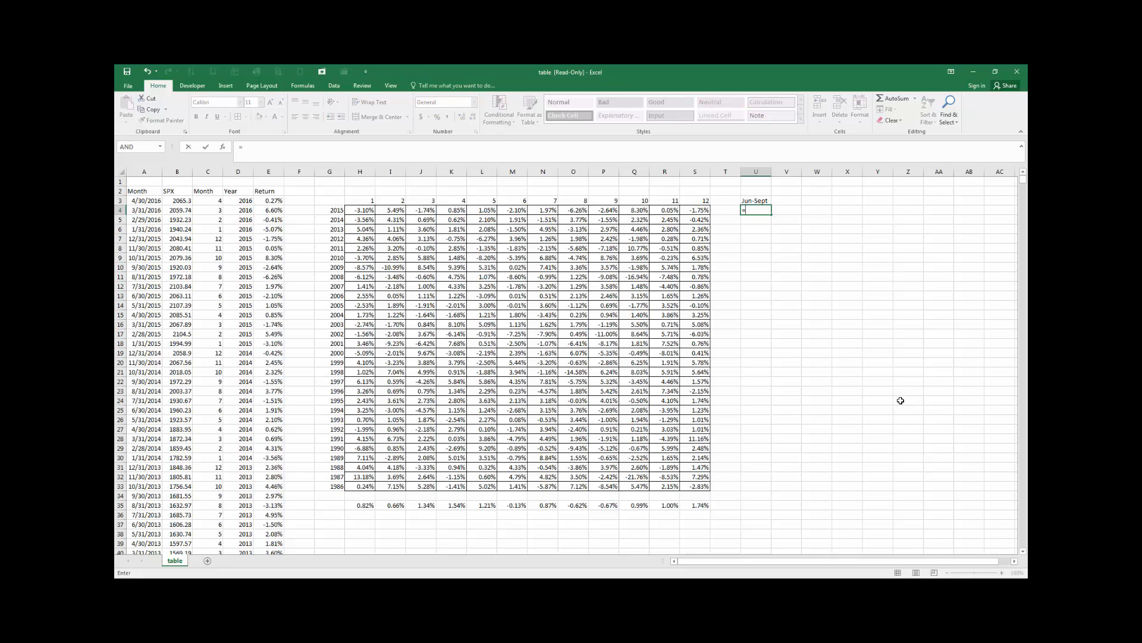
type("(")
left_click(522, 212)
type("+1)")
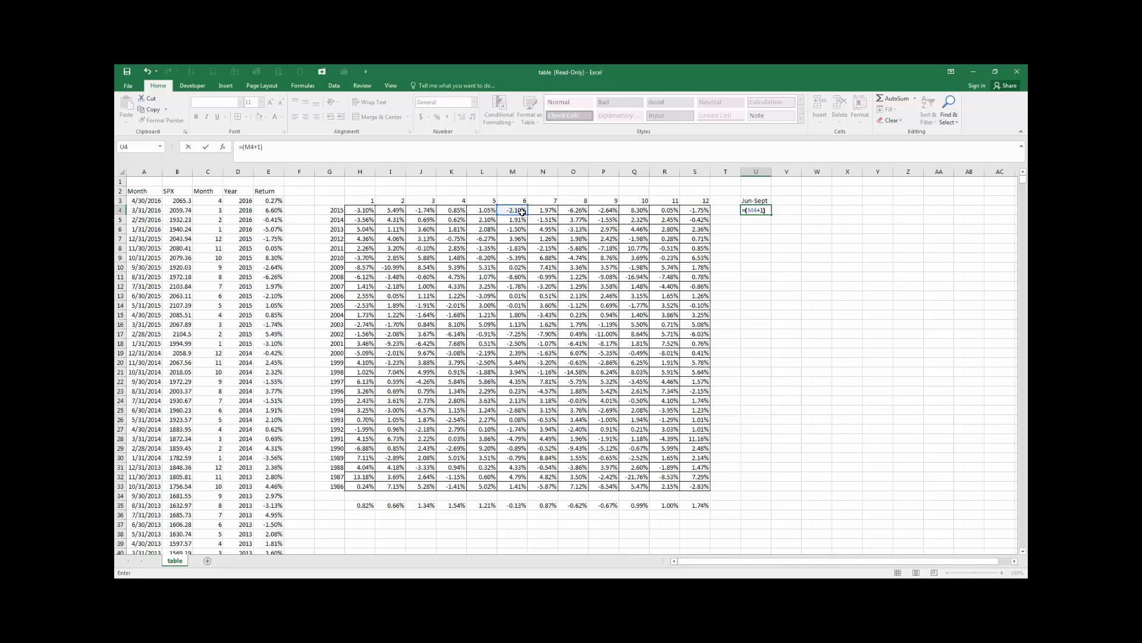
type("*(")
left_click(541, 211)
type("+1)*(")
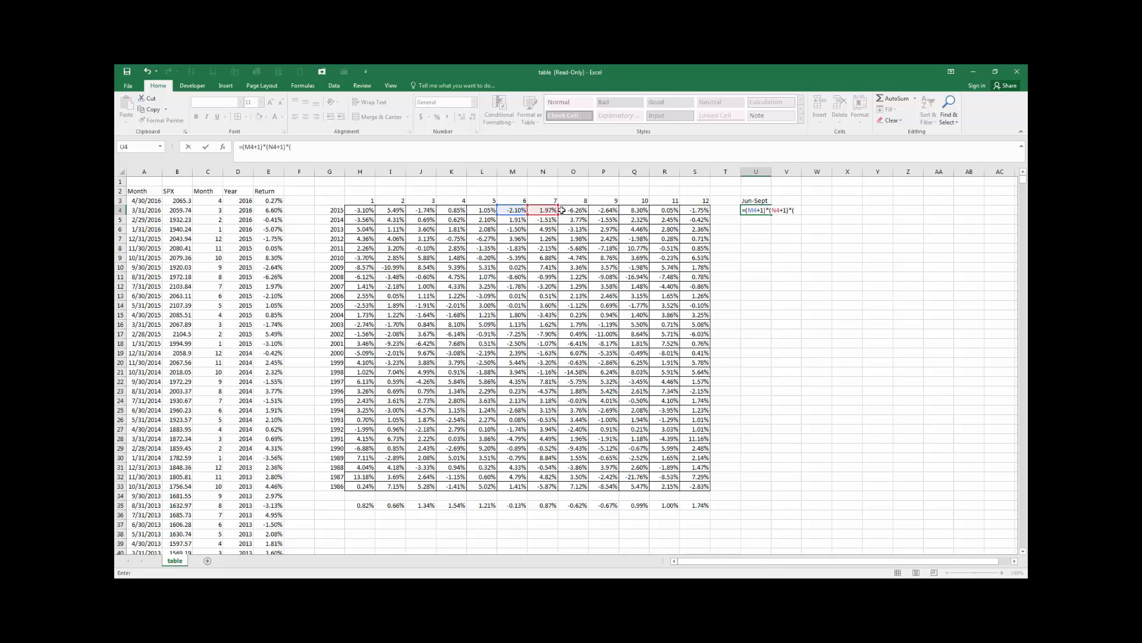
Step: Complete the U4 formula with (O4+1)*(P4+1)-1 for August and September and commit it
left_click(572, 211)
type("+1)*")
left_click(607, 211)
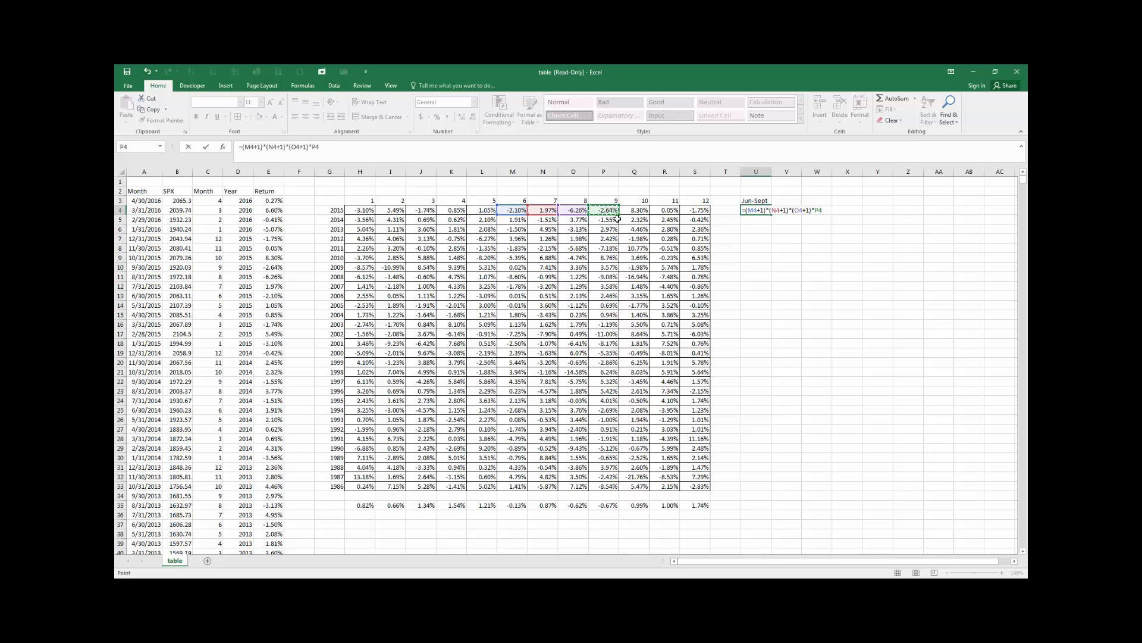
key("BackSpace")
key("BackSpace")
type("(")
left_click(611, 212)
type("+1)-1")
key("ctrl+Return")
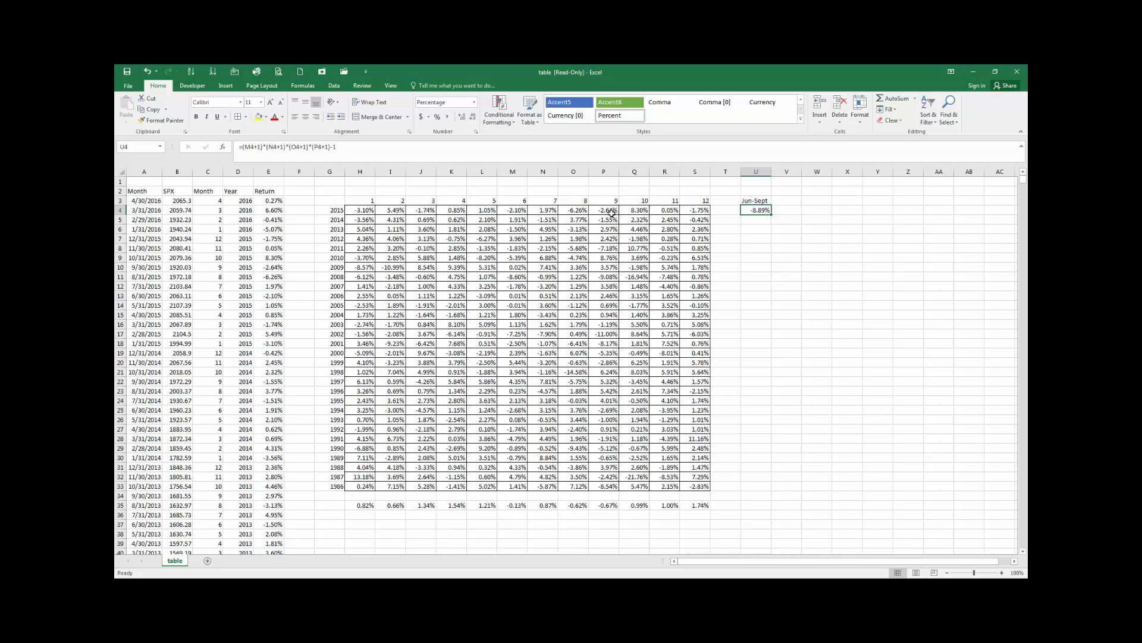
Step: Review the June to September 2015 inputs of U4 and fill its formula down to U33
left_click_drag(518, 209, 608, 210)
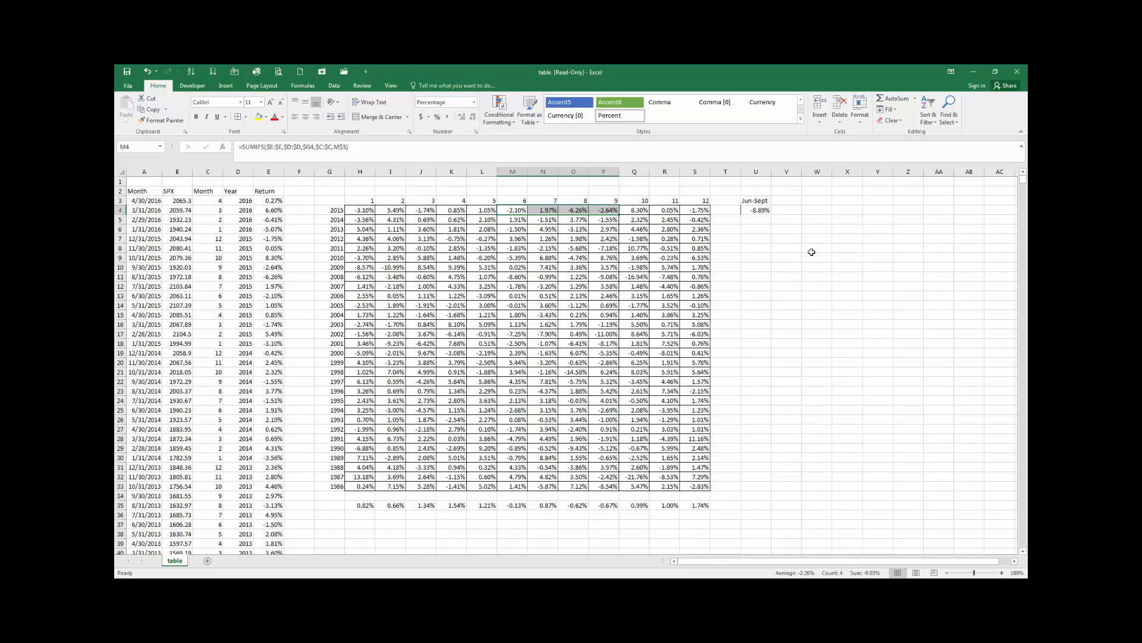
left_click(761, 208)
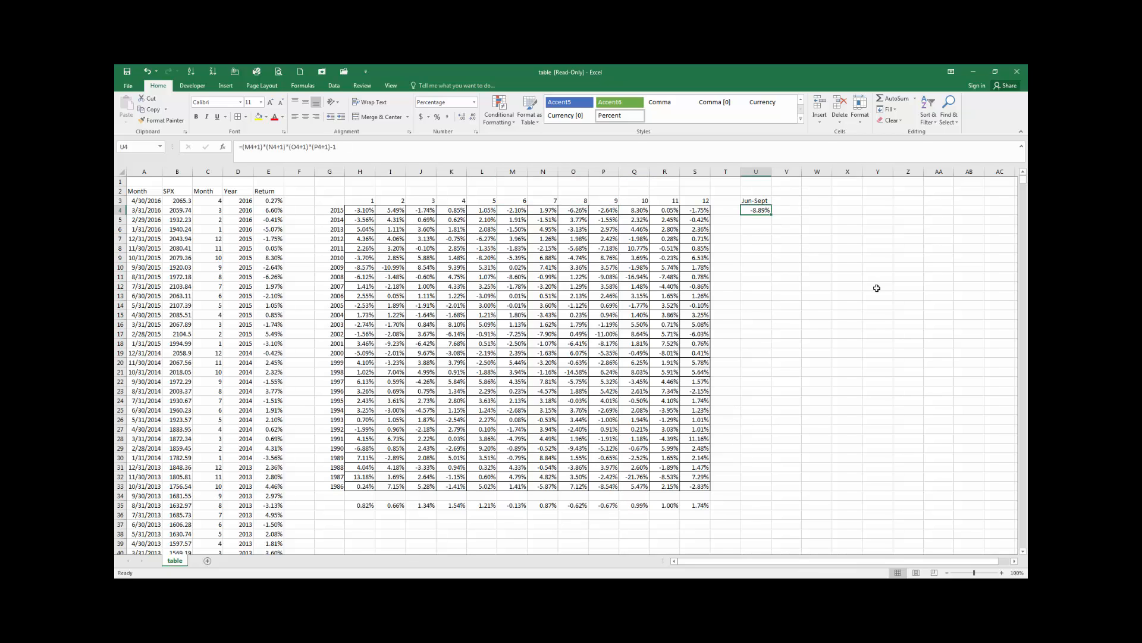
key("F2")
key("Escape")
left_click_drag(772, 213, 771, 490)
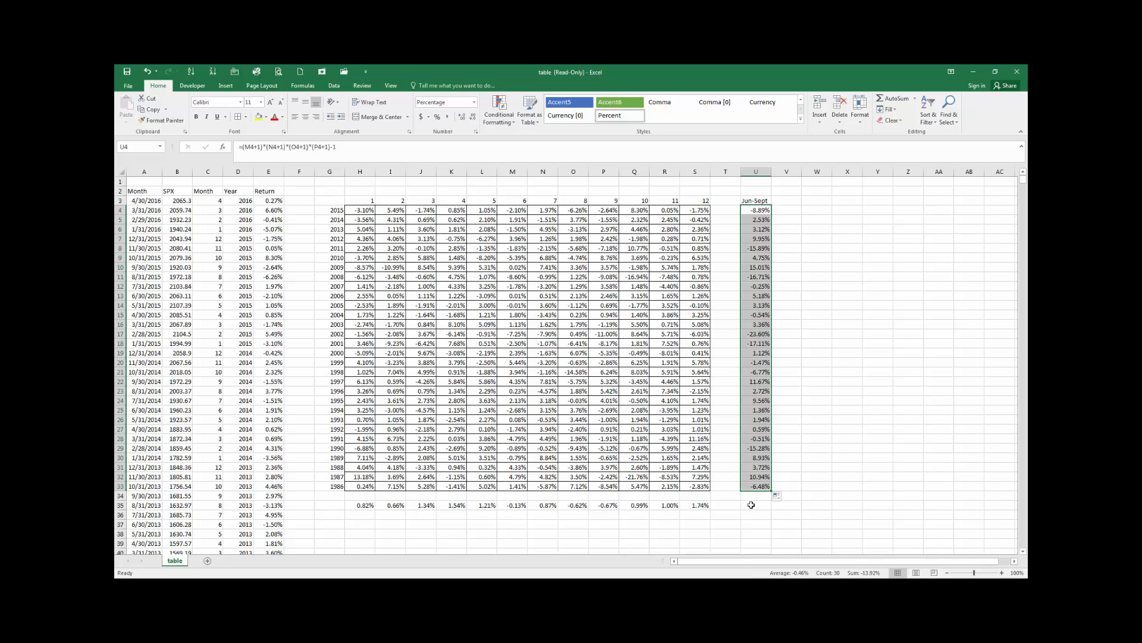
Step: Copy the average formula from S35 into U35 and check that it references the Jun-Sept column
left_click(703, 507)
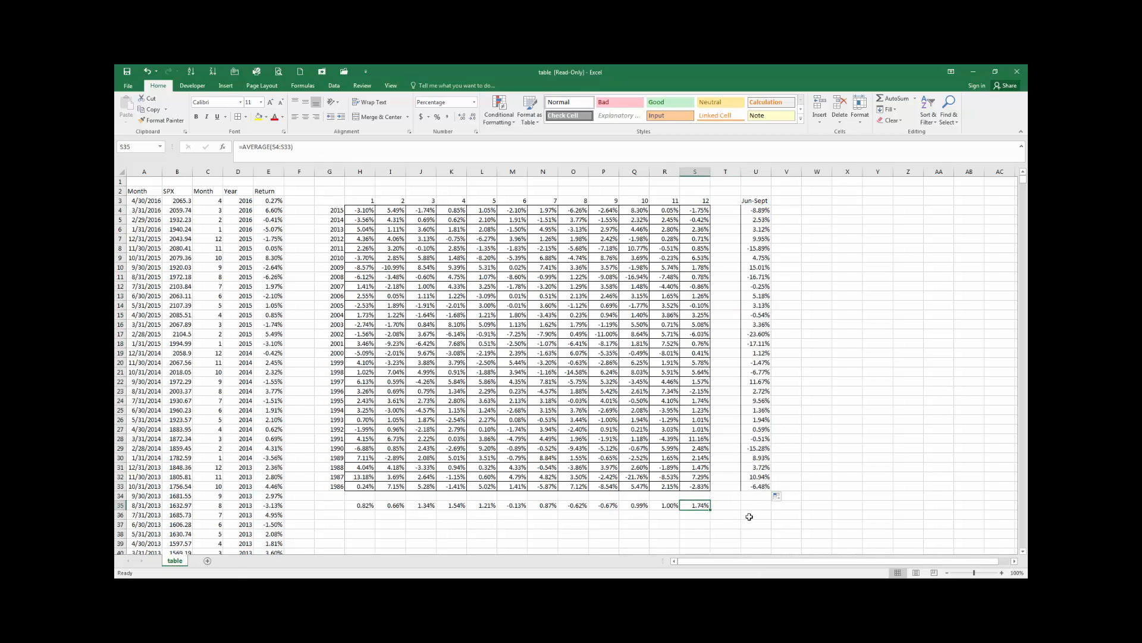
key("ctrl+c")
left_click(767, 507)
key("Return")
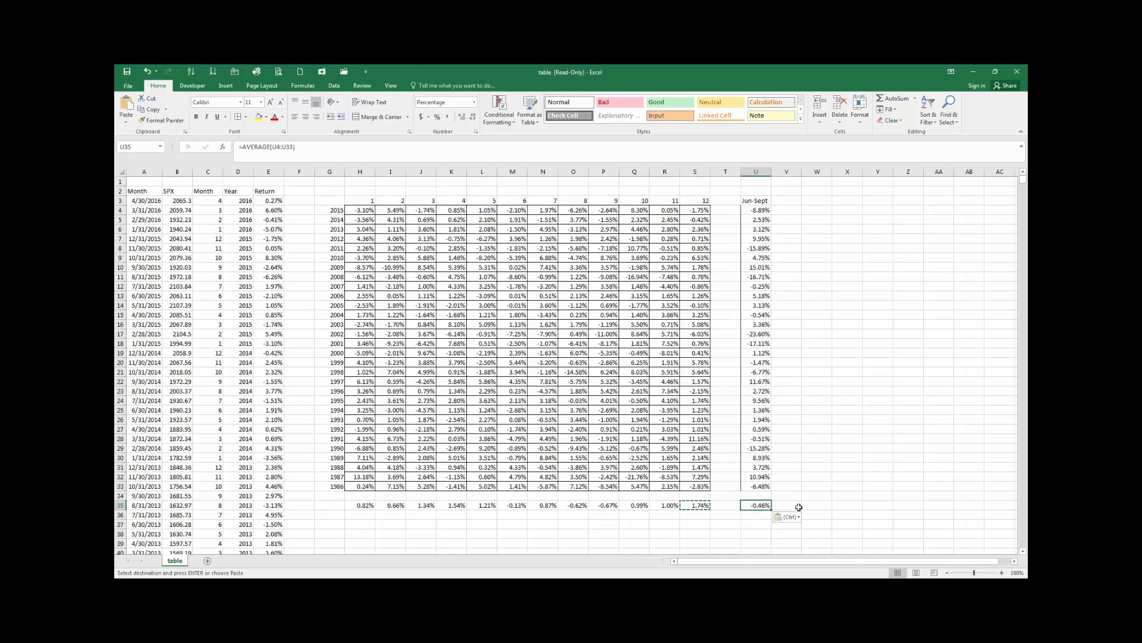
key("F2")
key("Escape")
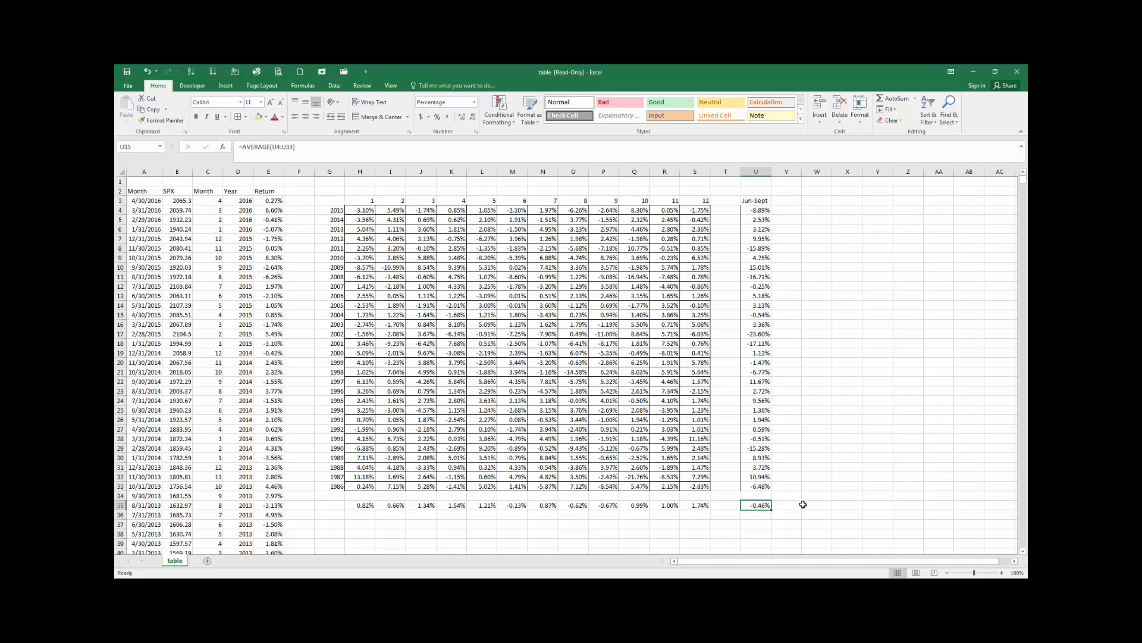
Step: Inspect the compounded Jun-Sept returns of individual years in column U, including 2002, 2009 and 2011
left_click(754, 451)
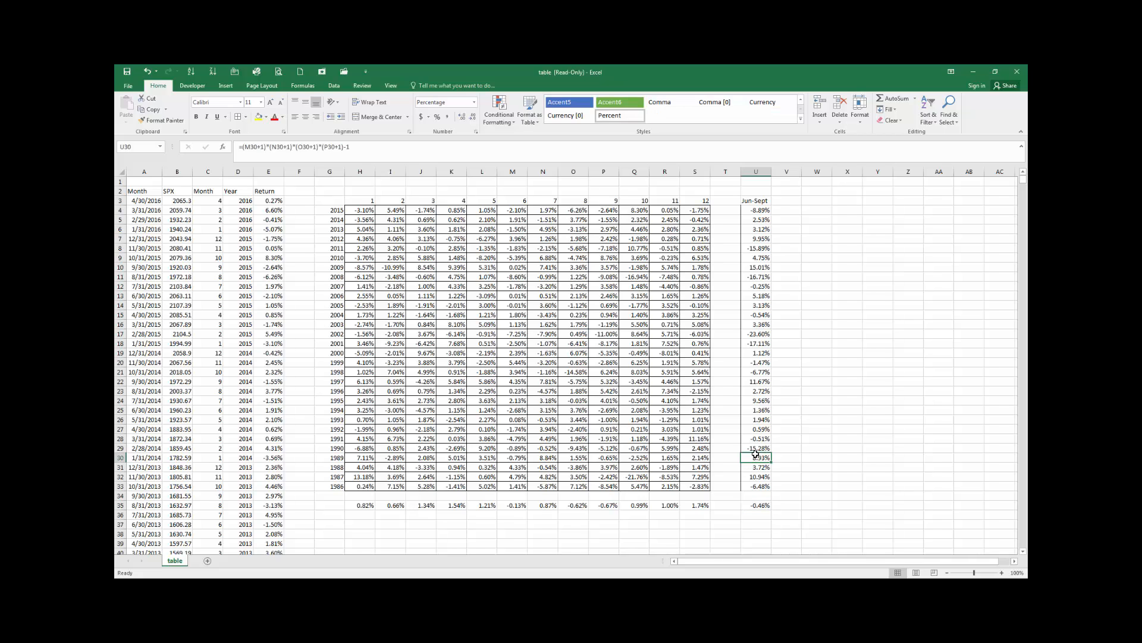
left_click(761, 332)
left_click(760, 267)
left_click(759, 248)
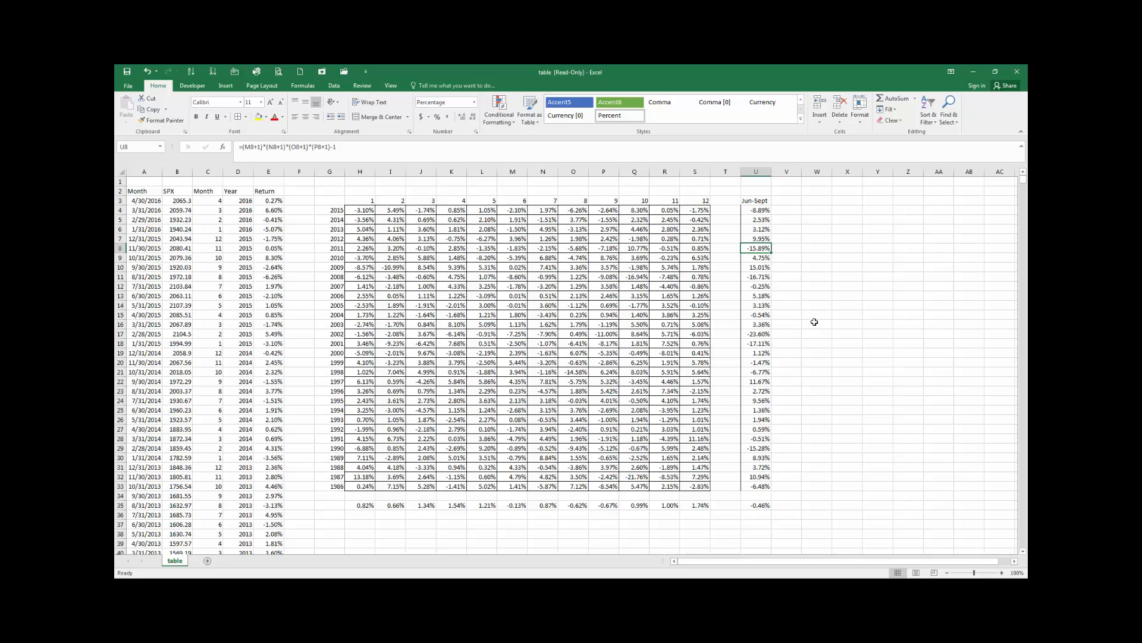